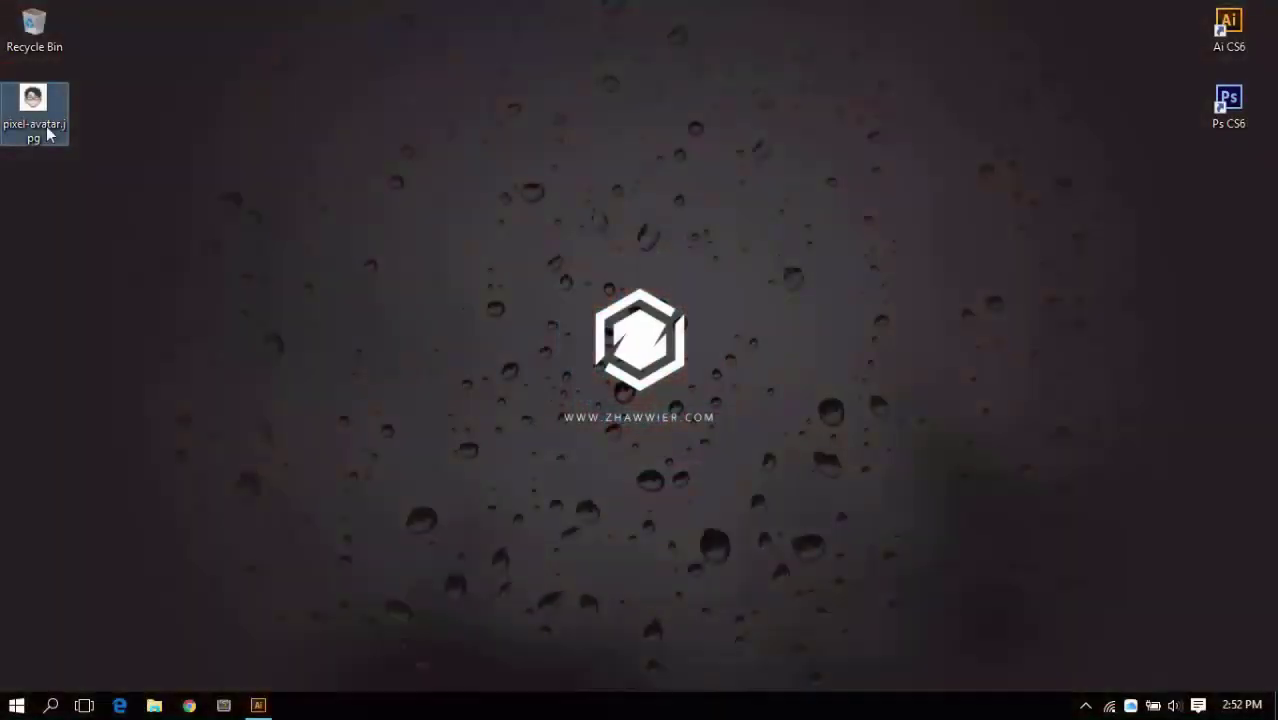
Preview pixel-avatar.jpg in Windows Photos, then close the viewer.
double_click(46, 126)
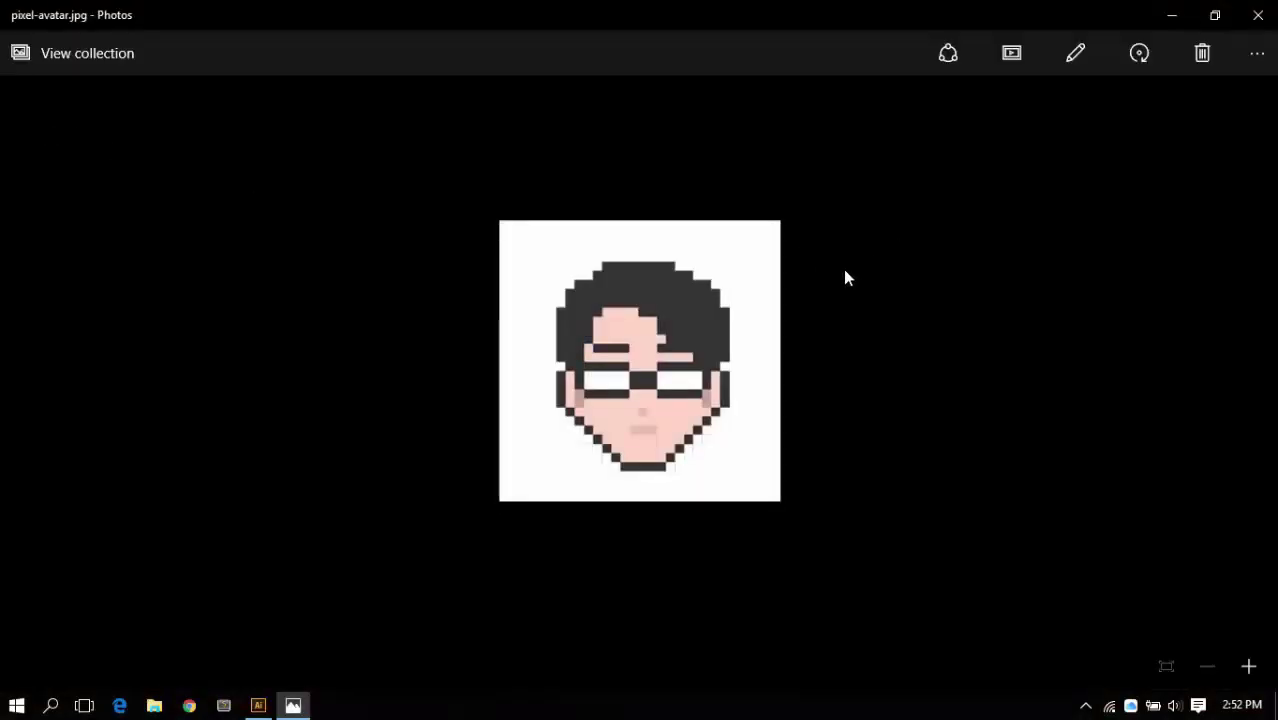
click(1264, 16)
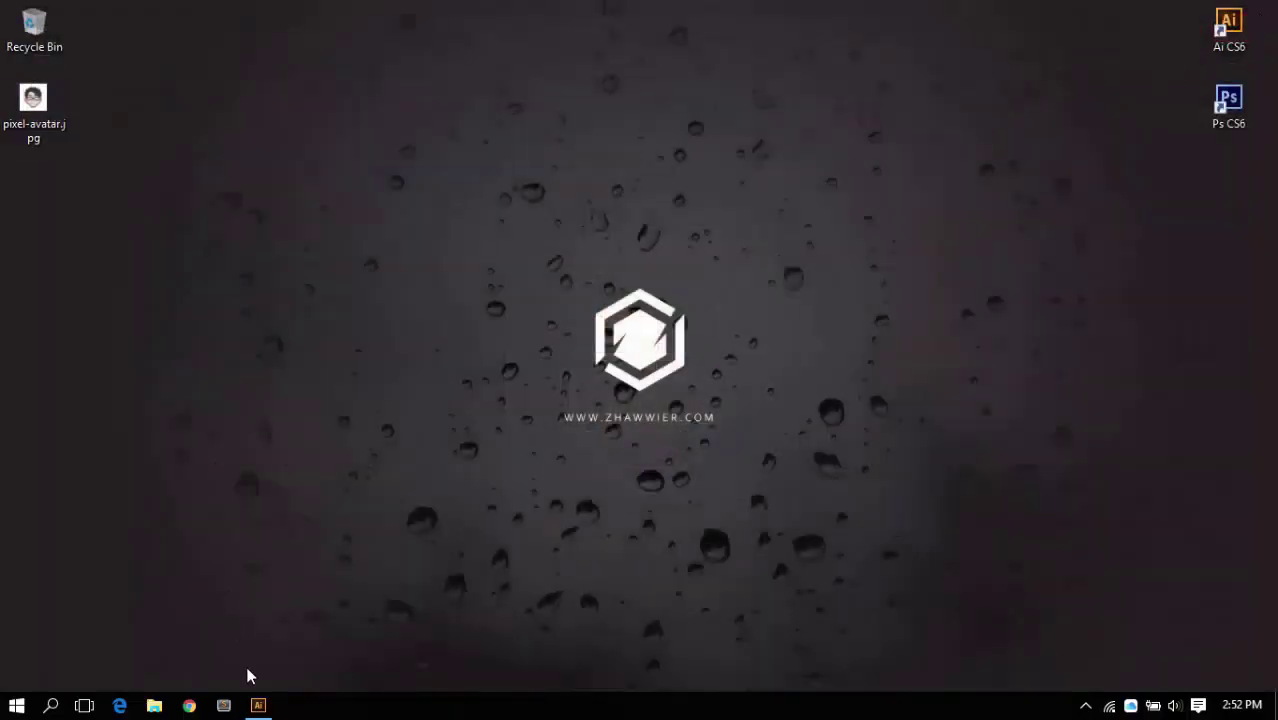
Restore Illustrator and create a new 500 × 500 px document via File > New.
click(258, 705)
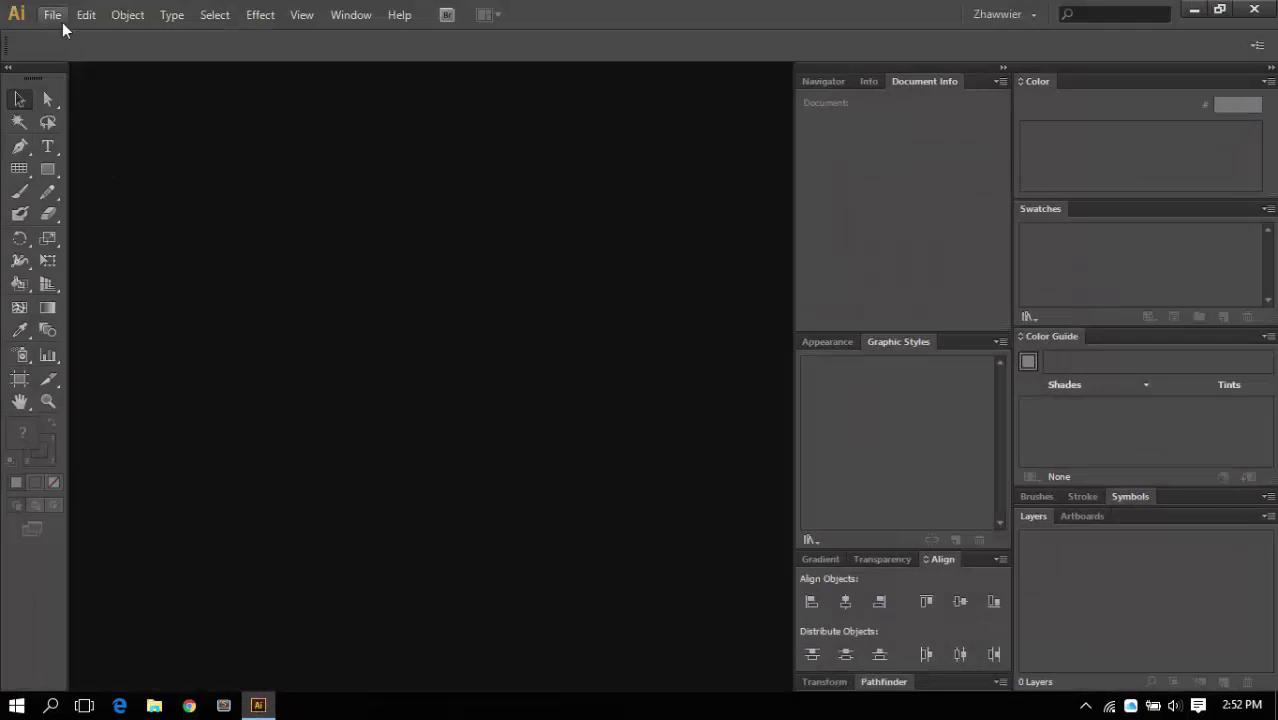
click(62, 22)
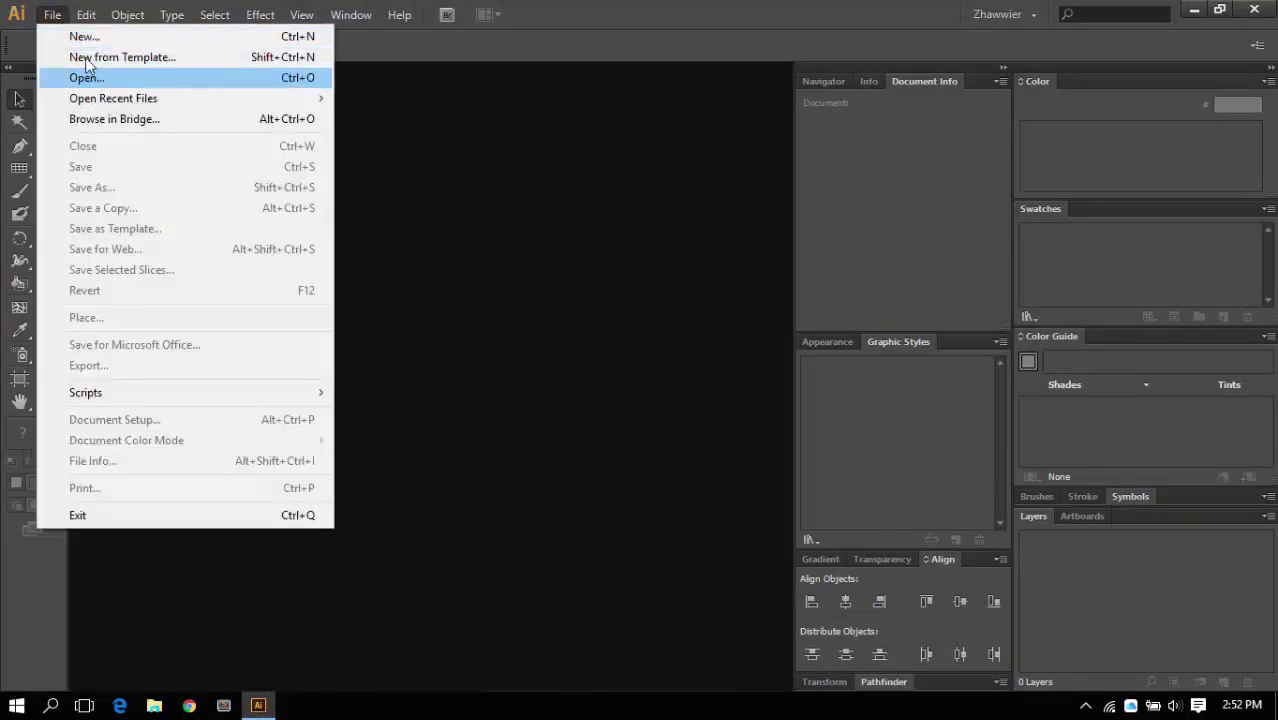
click(89, 40)
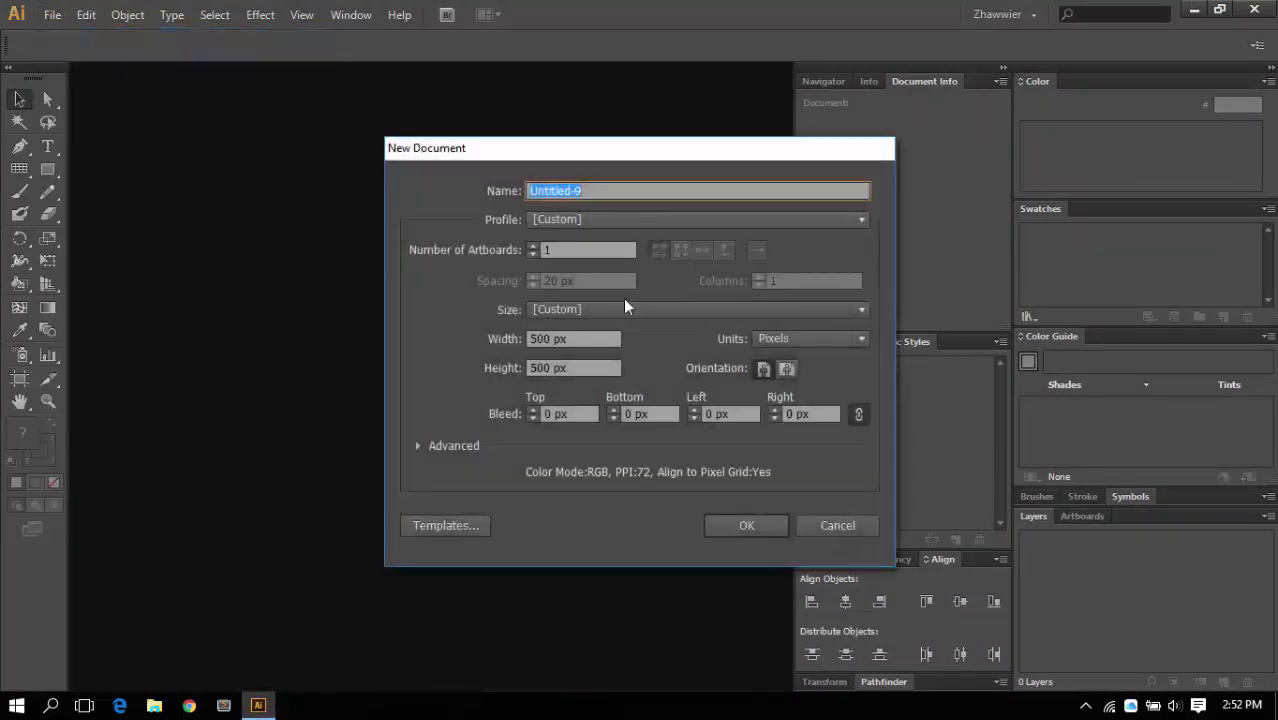
click(595, 339)
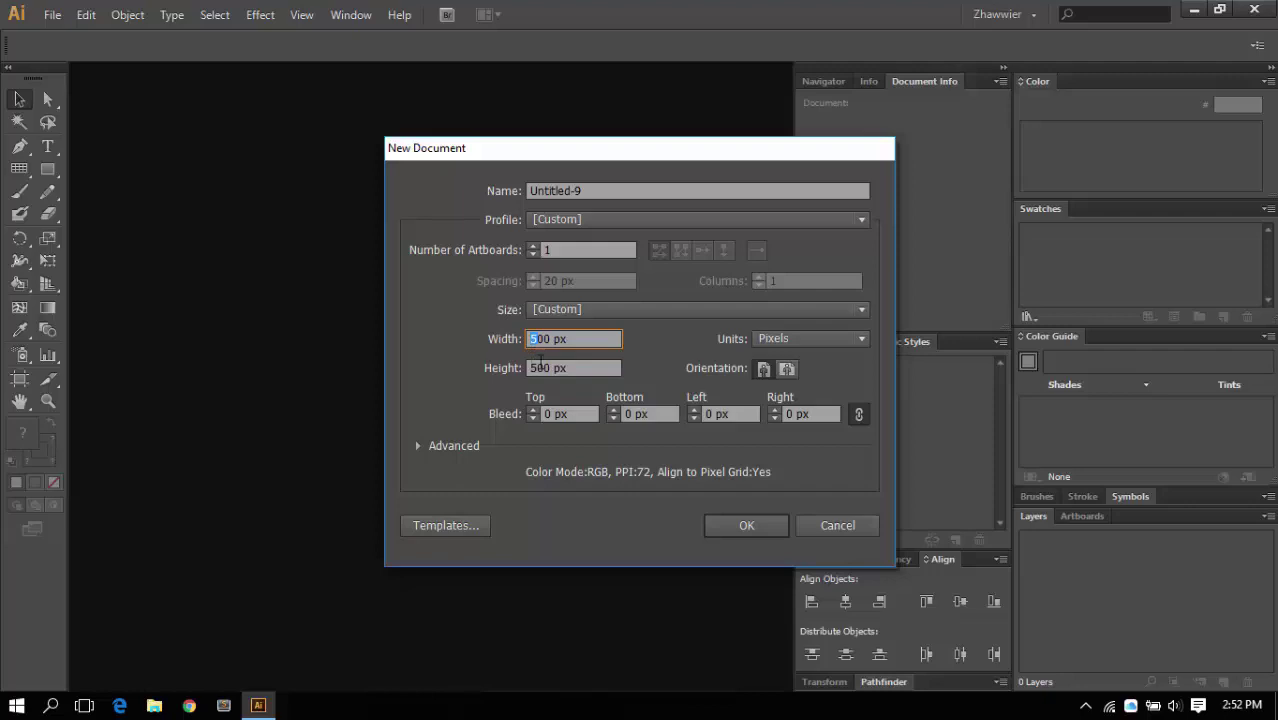
click(585, 368)
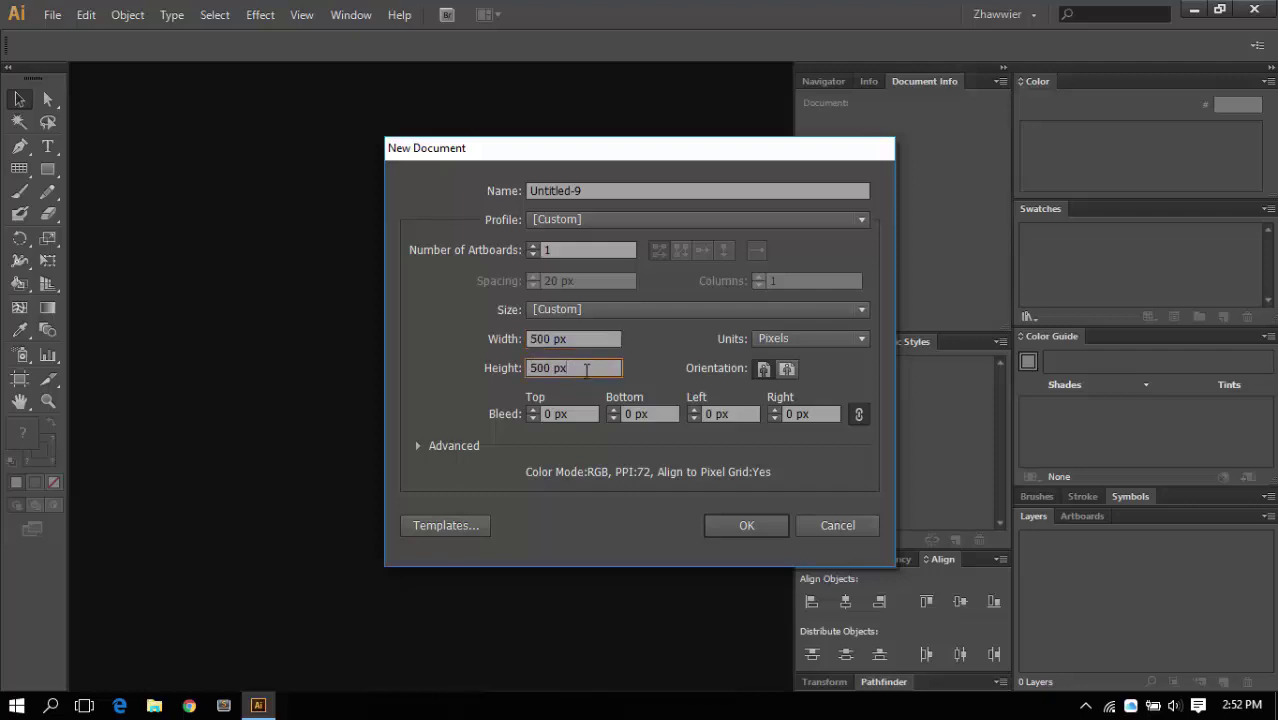
click(747, 526)
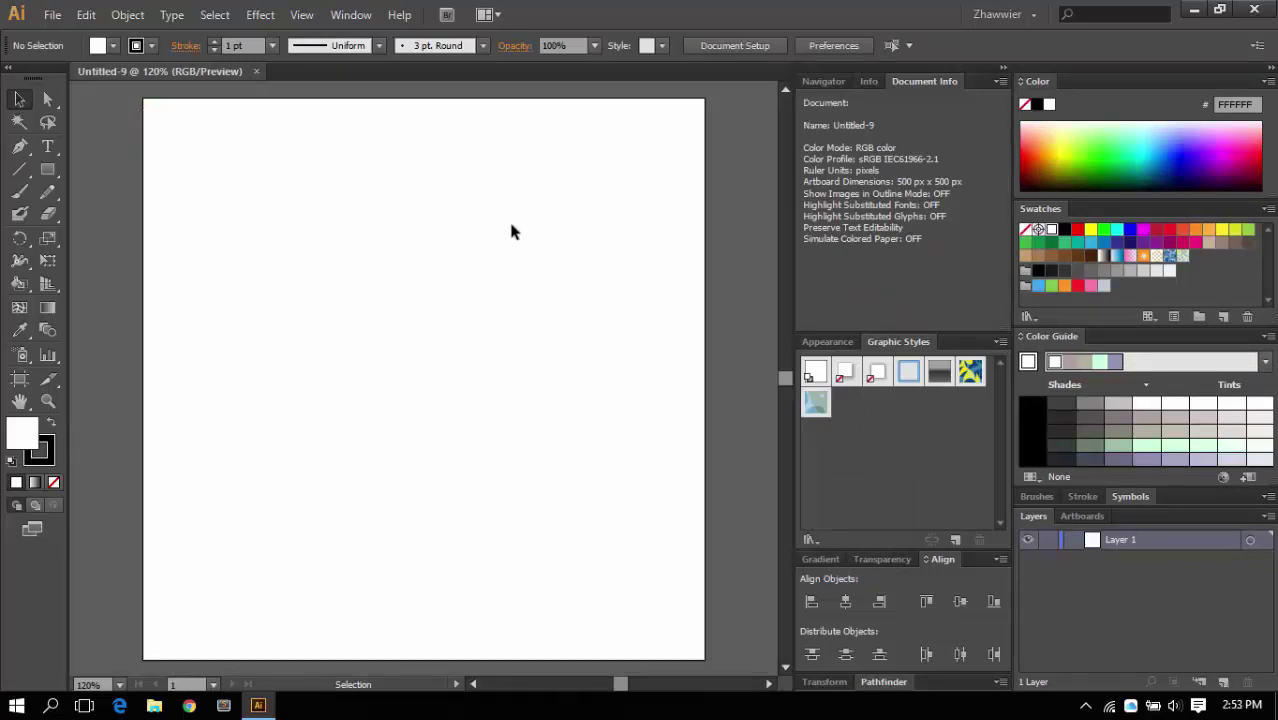
Draw a 500 px rectangular grid with 30 horizontal and 30 vertical dividers, then deselect it.
click(19, 169)
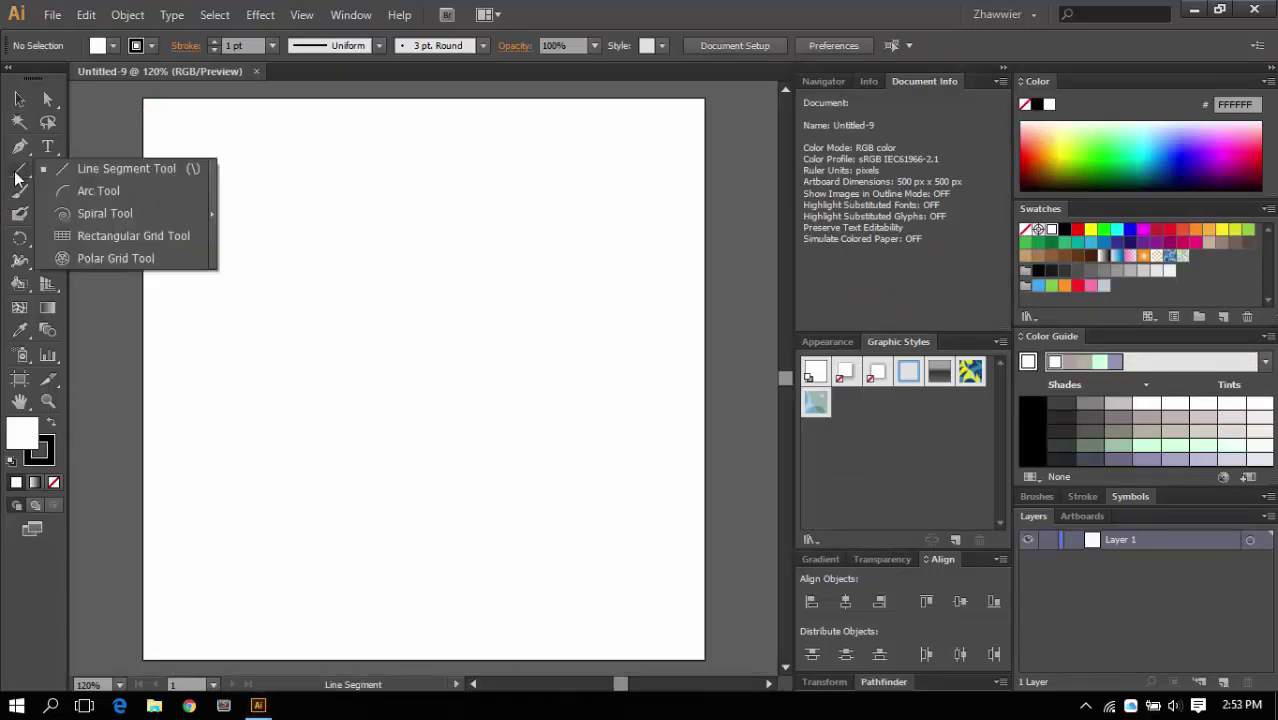
click(84, 239)
click(144, 97)
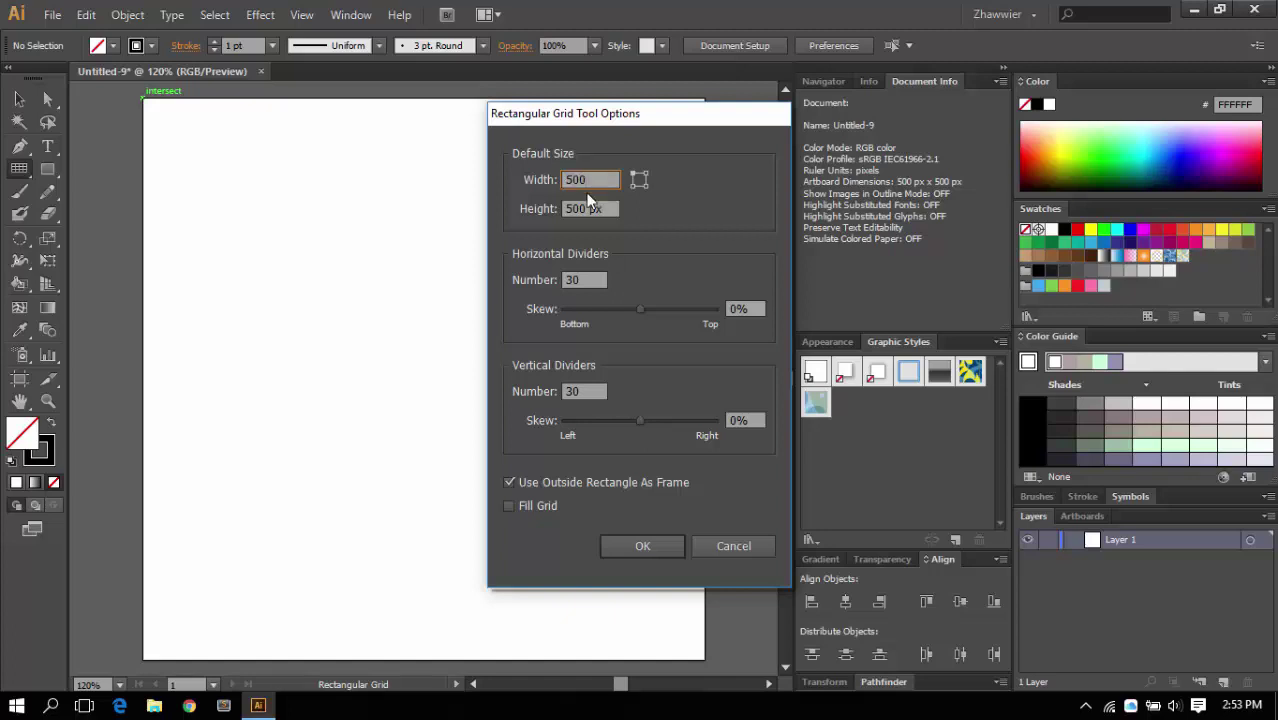
click(590, 282)
click(593, 392)
click(642, 546)
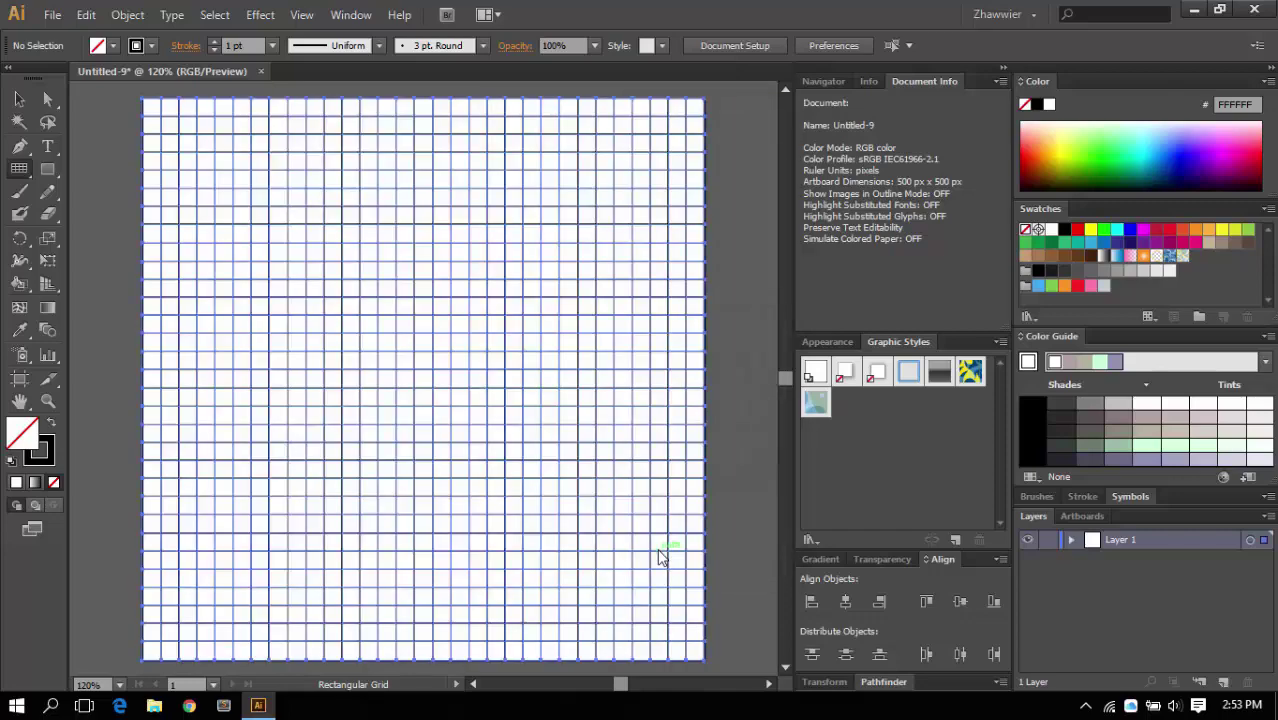
click(19, 99)
click(79, 170)
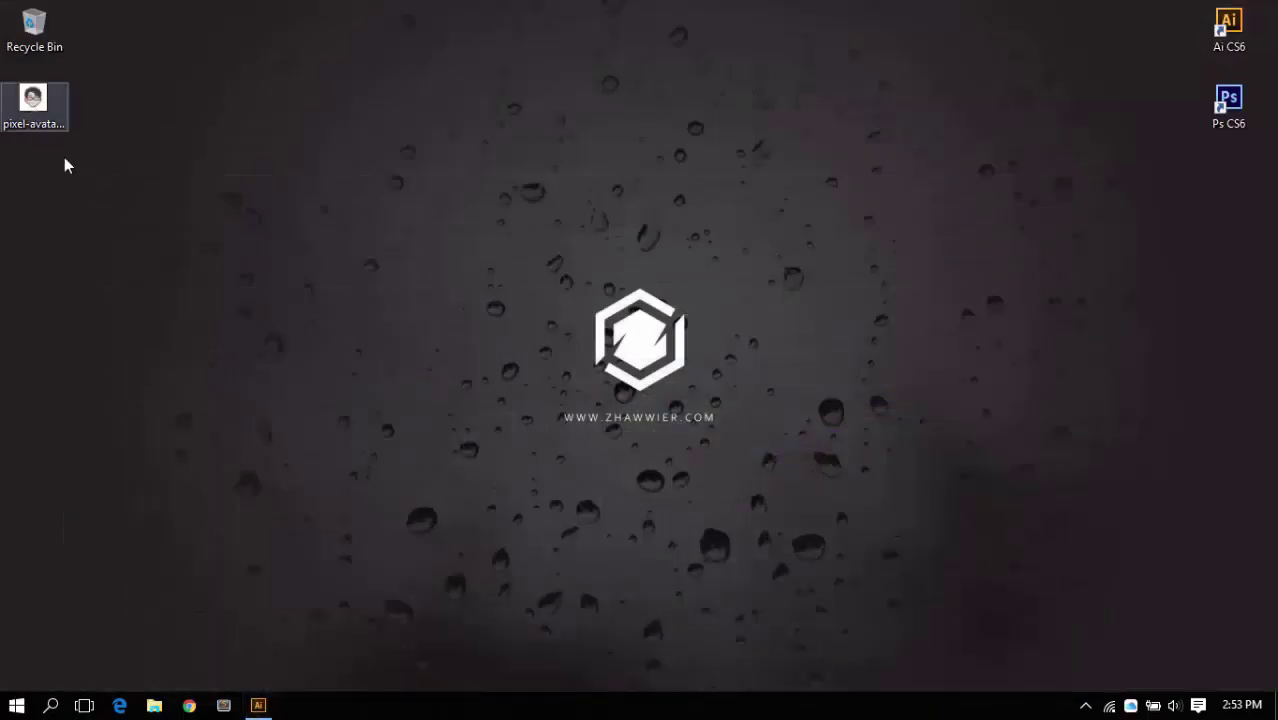
Drag in pixel-avatar.jpg, move it below the grid group in Layers, and lock the grid.
mouse_move(33, 100)
mouse_down()
mouse_move(268, 708)
mouse_move(650, 197)
mouse_move(510, 311)
mouse_move(310, 424)
mouse_up()
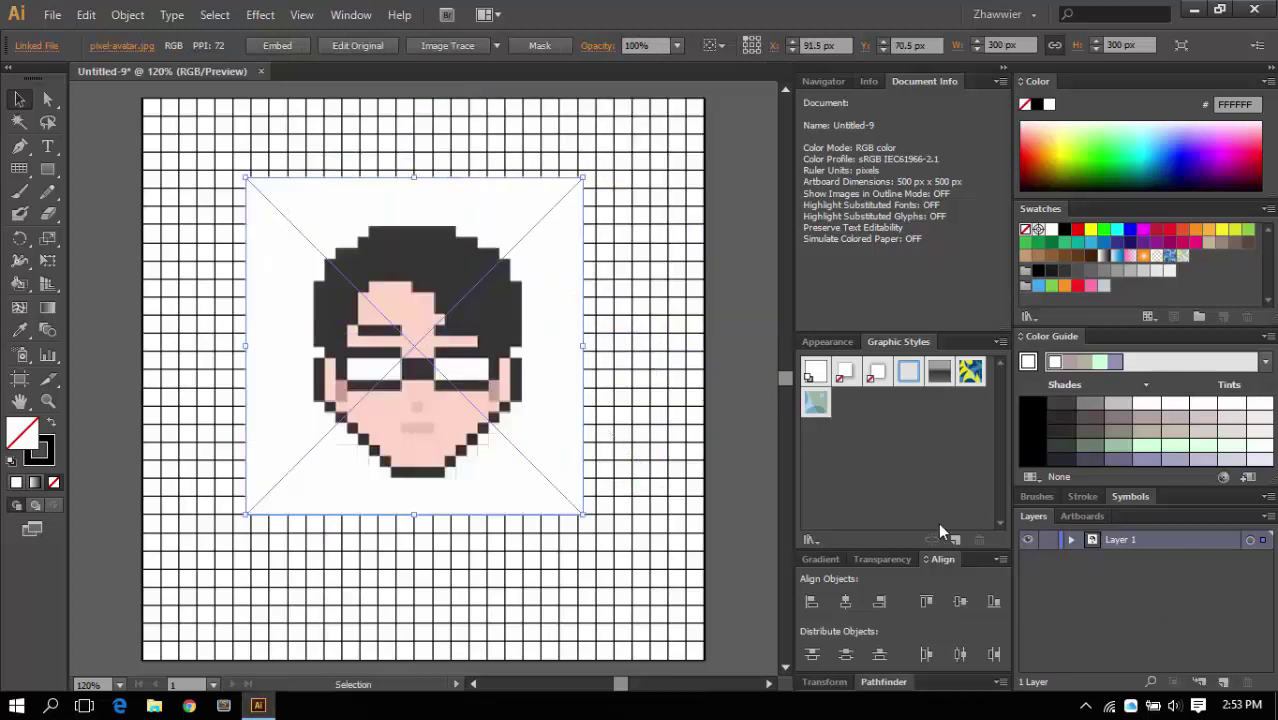
click(1071, 539)
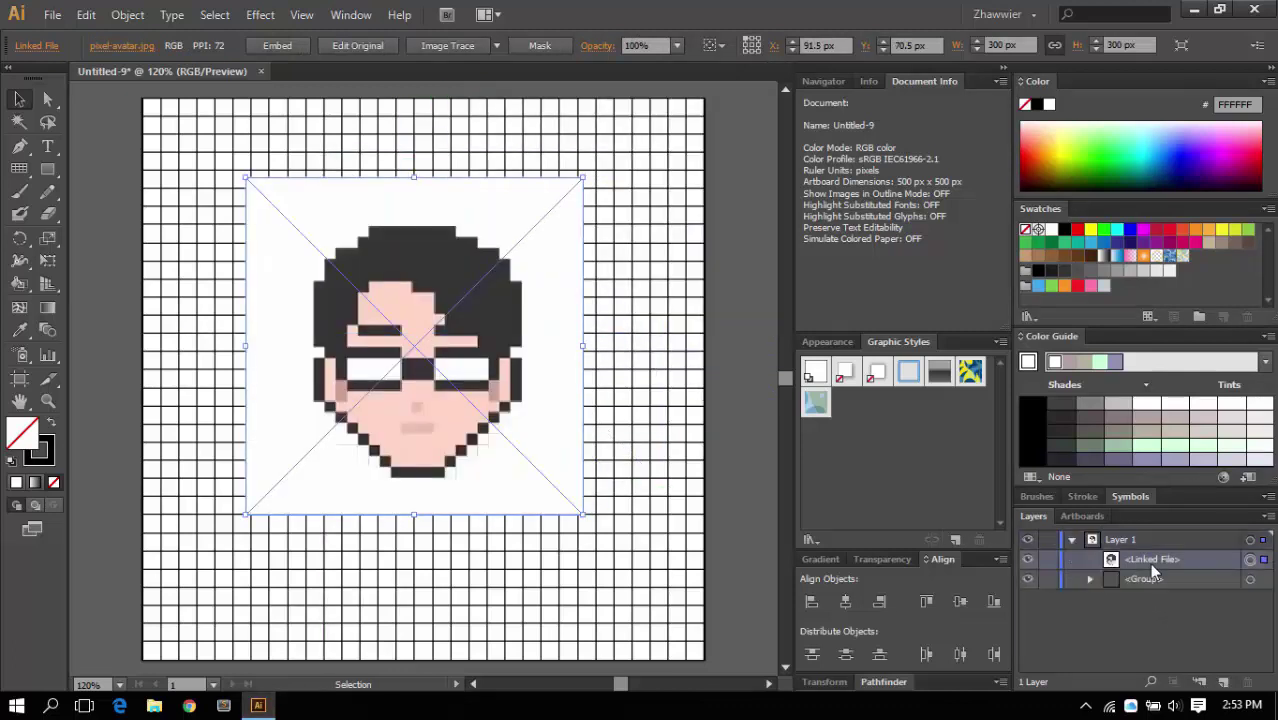
drag(1149, 564, 1138, 594)
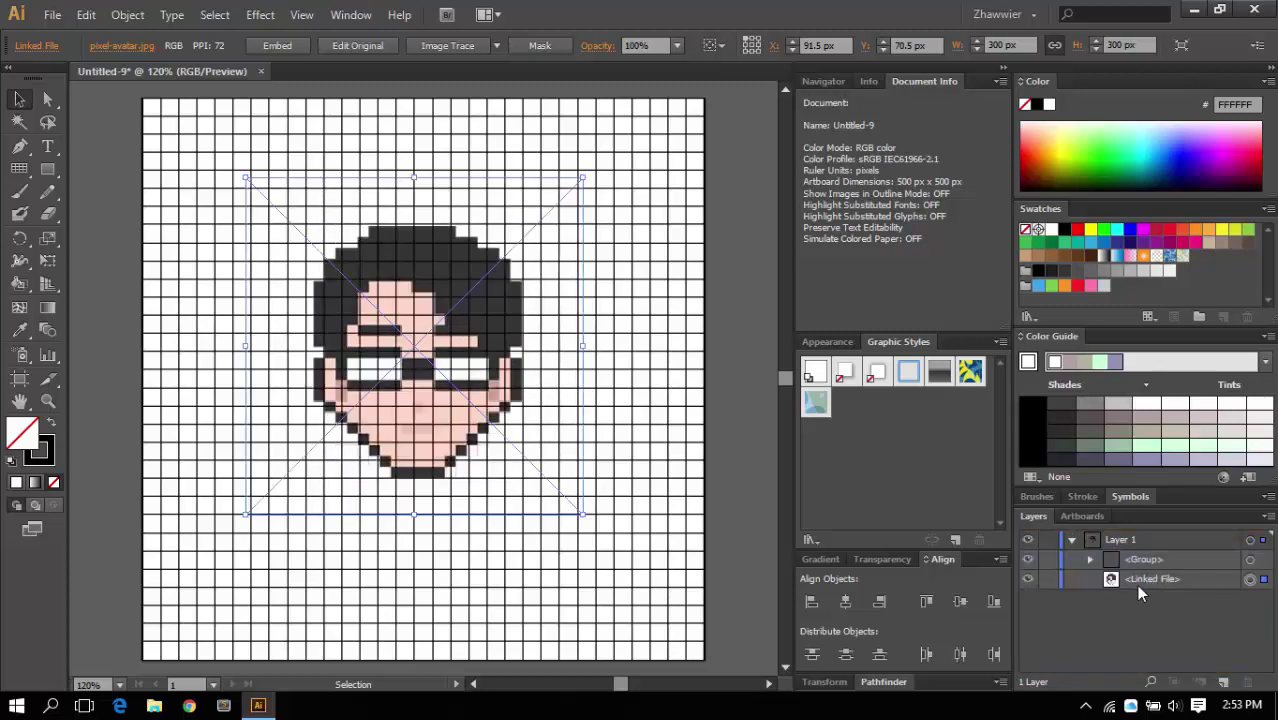
click(1049, 561)
click(700, 528)
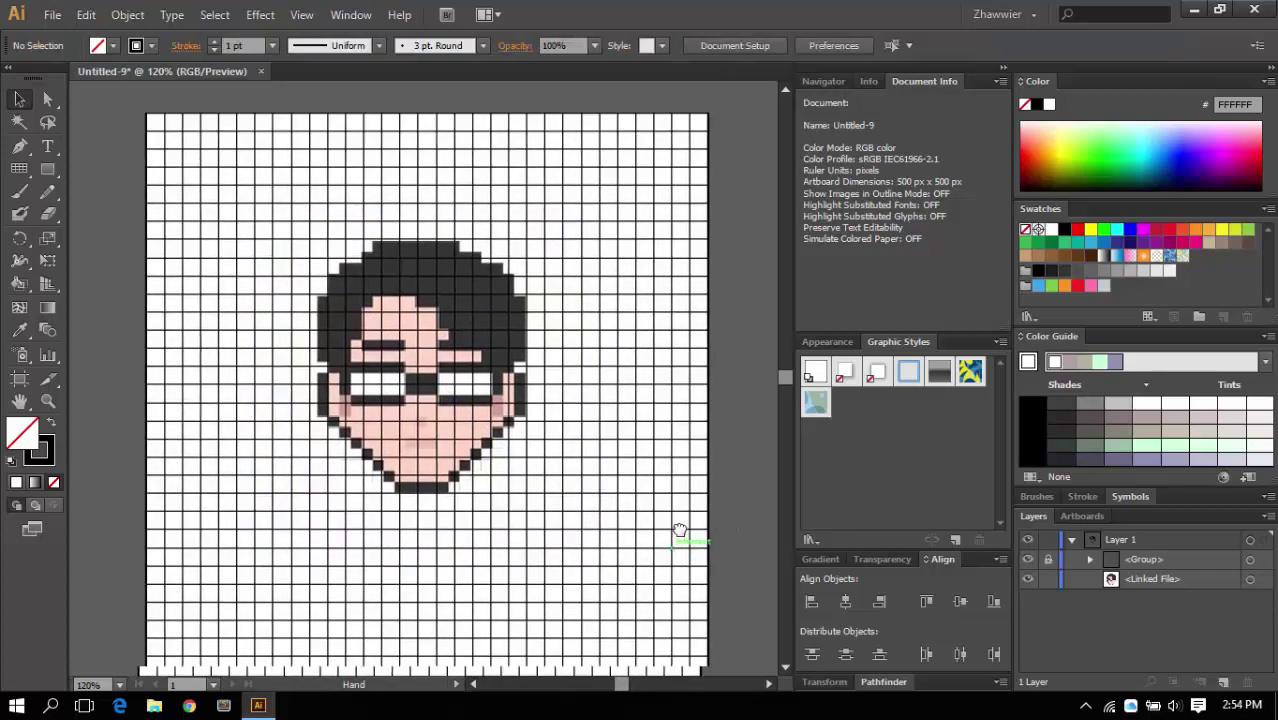
Select the avatar image and scale it up in stages to about 435 px.
drag(667, 536, 680, 528)
click(545, 354)
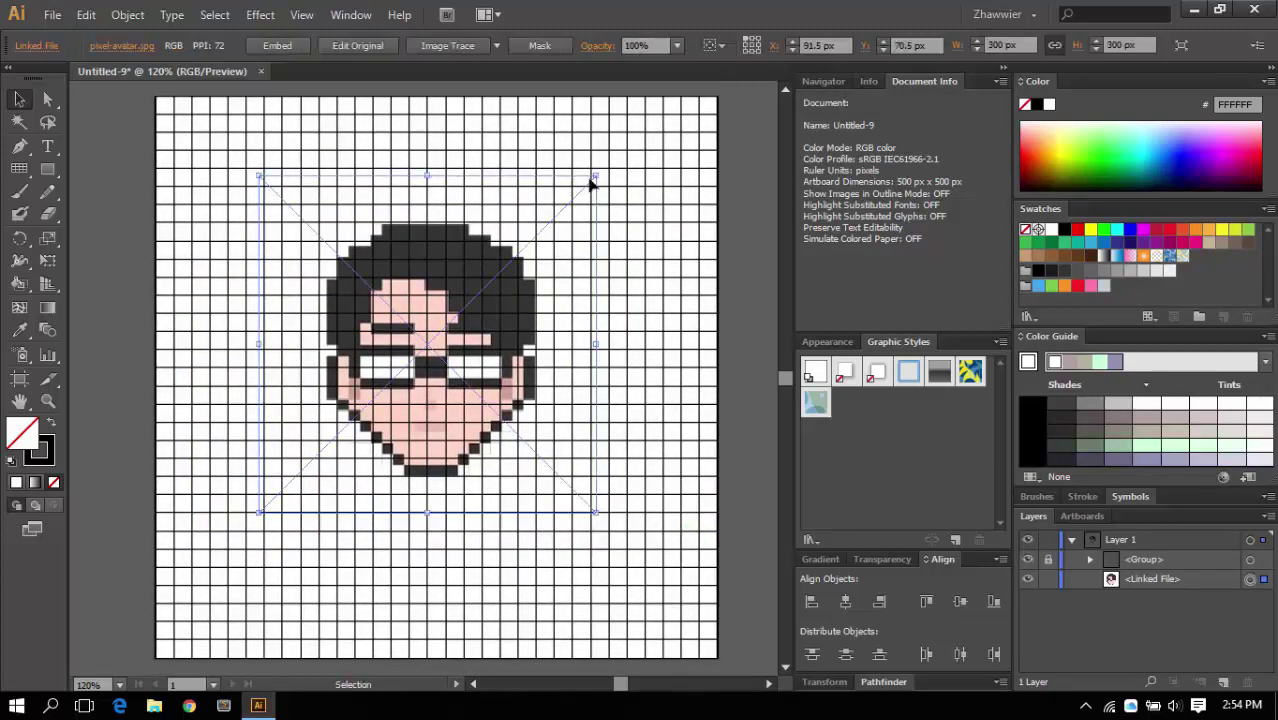
drag(593, 176, 676, 131)
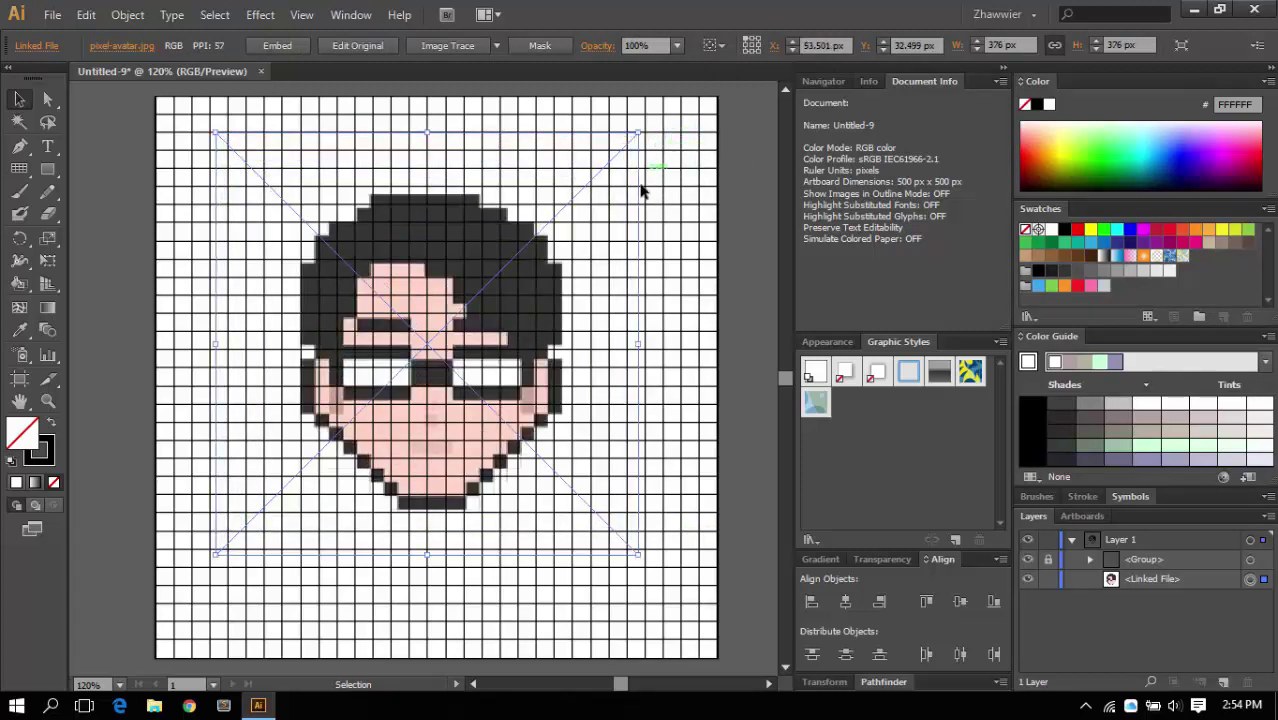
mouse_move(642, 188)
mouse_down()
mouse_move(579, 176)
mouse_move(573, 133)
mouse_up()
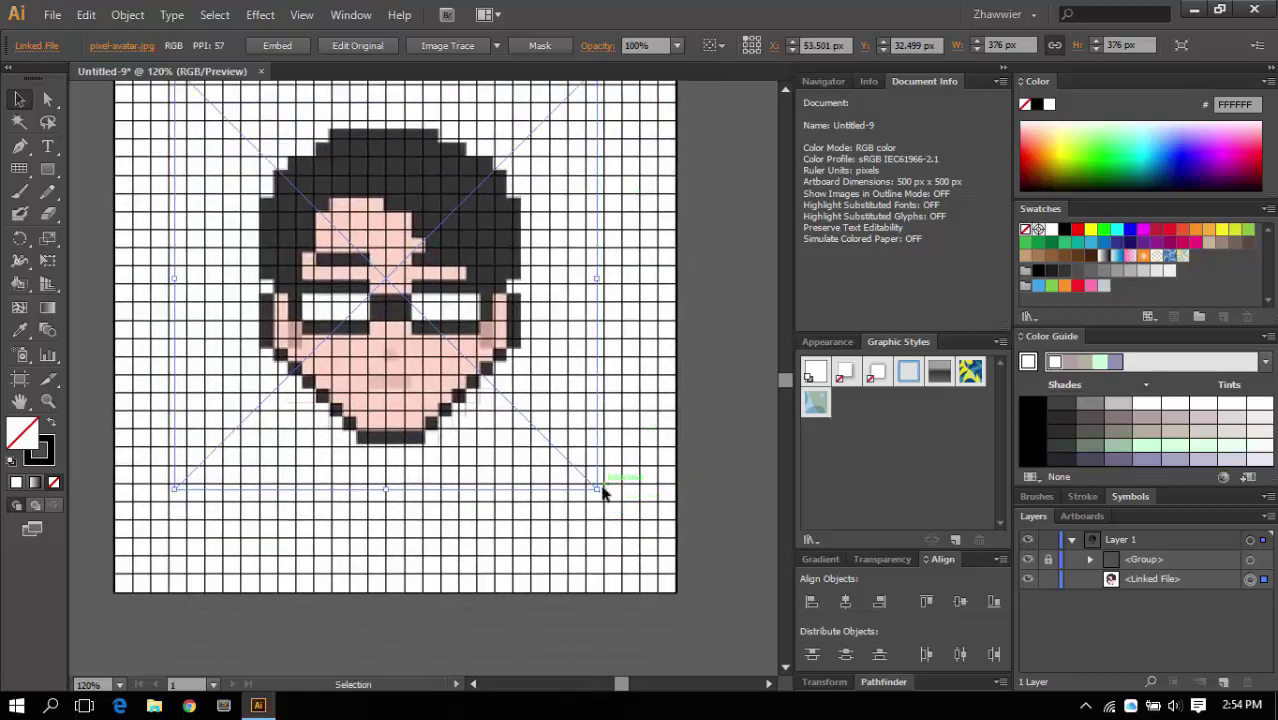
drag(596, 489, 641, 533)
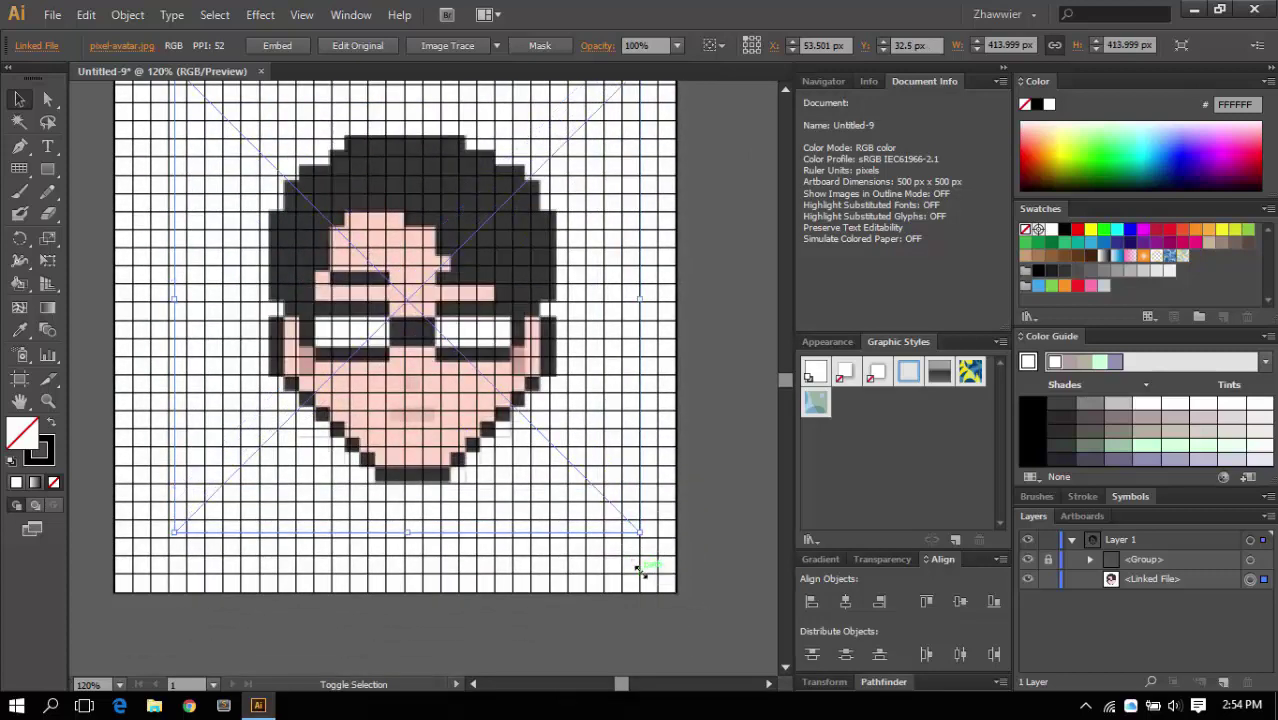
drag(604, 470, 677, 494)
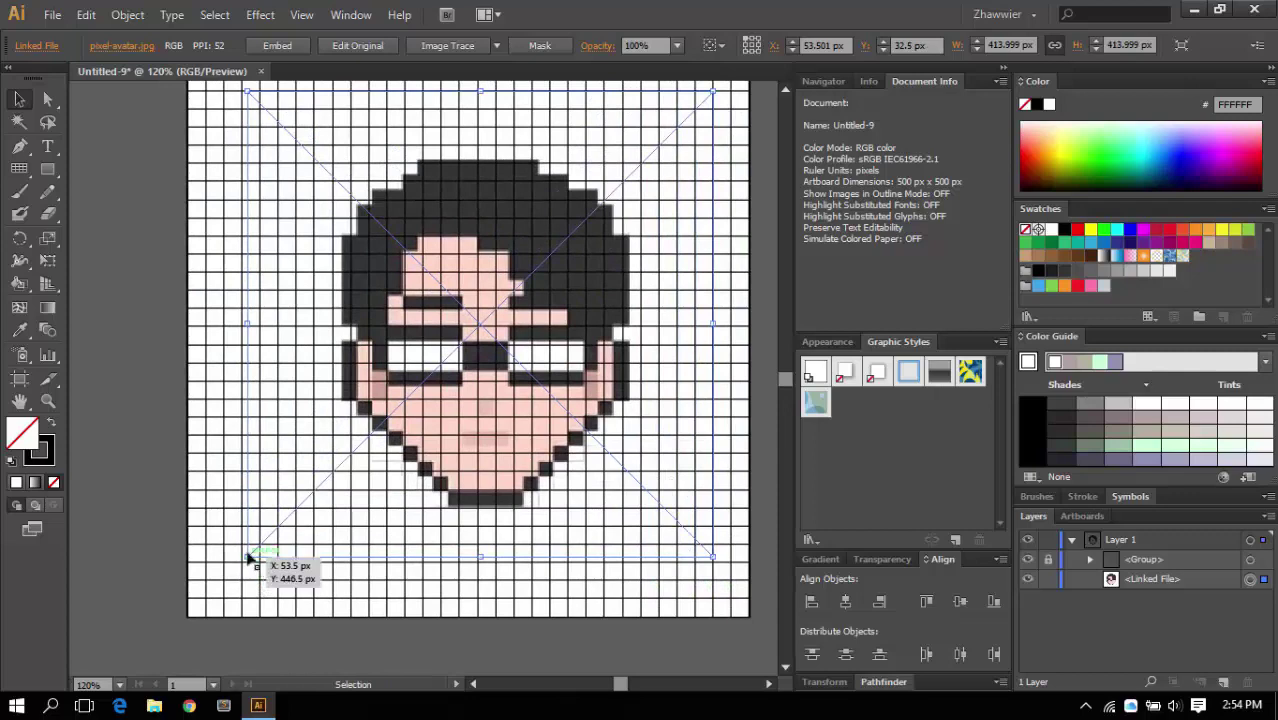
drag(246, 557, 224, 580)
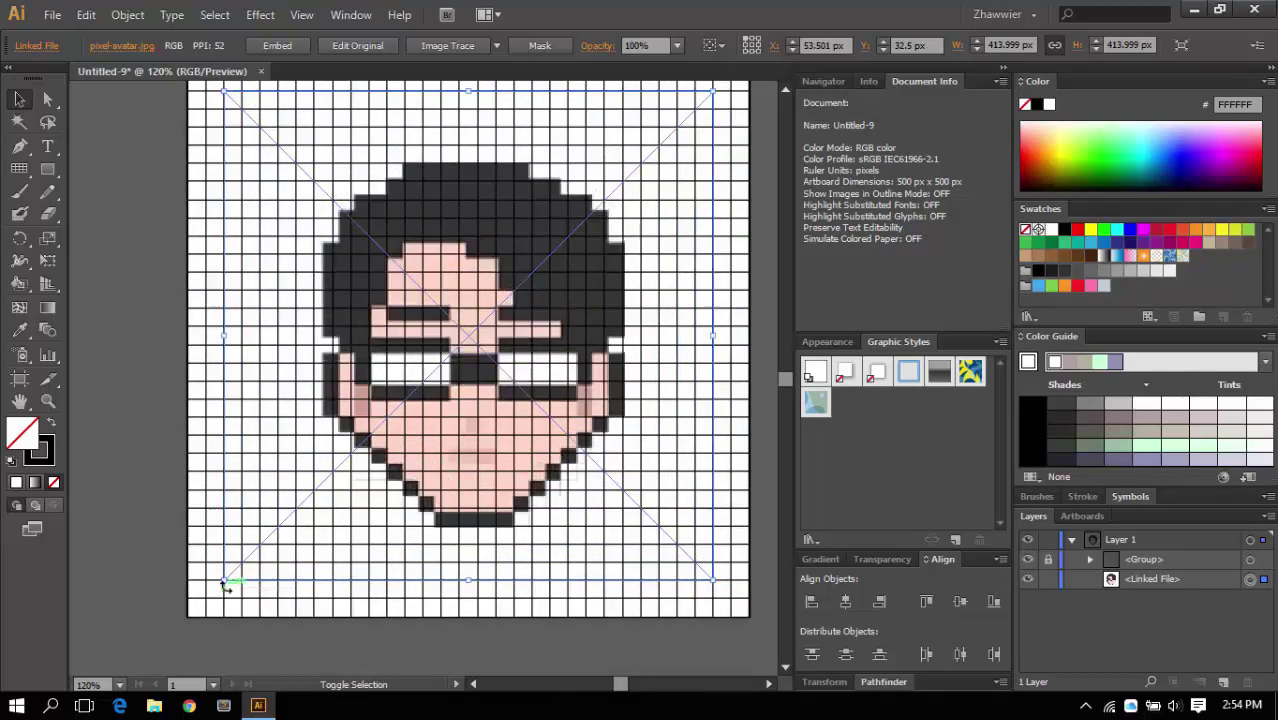
Nudge the avatar pixel by pixel and scale it to 469 px, zooming to check alignment.
key(Down)
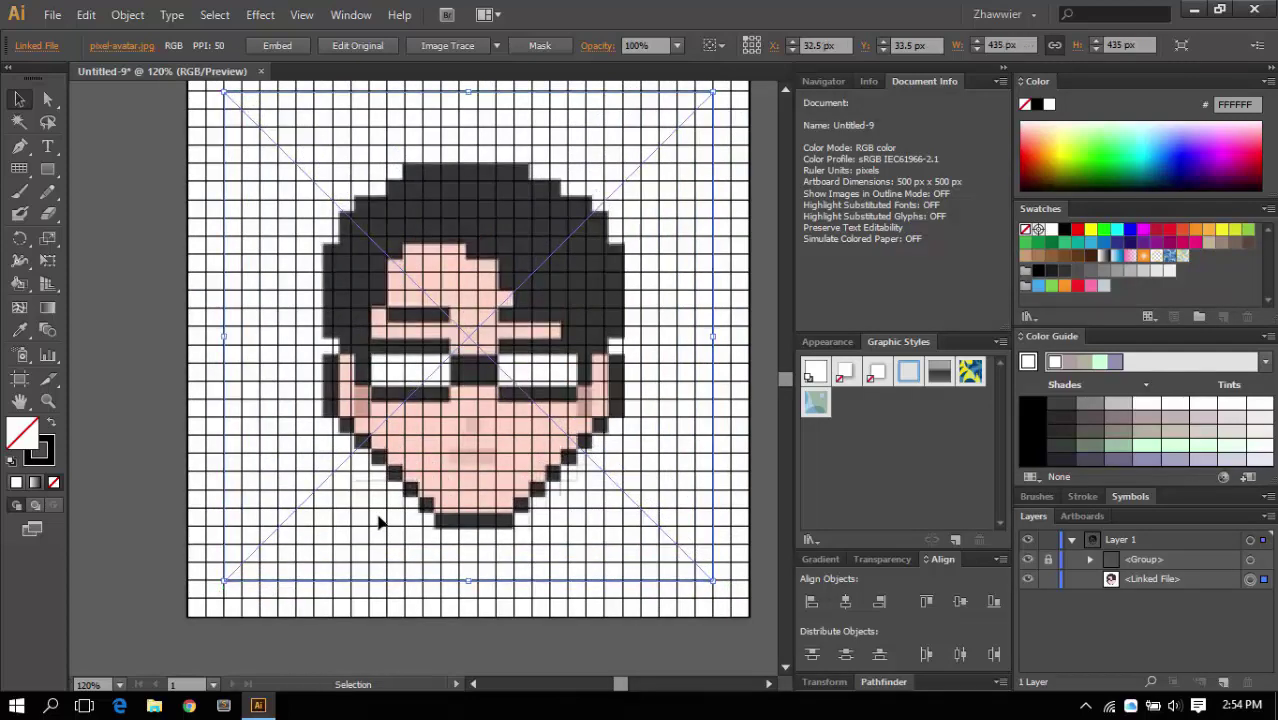
key(Left)
key(Left)
key(Left)
key(Left)
key(Left)
key(Left)
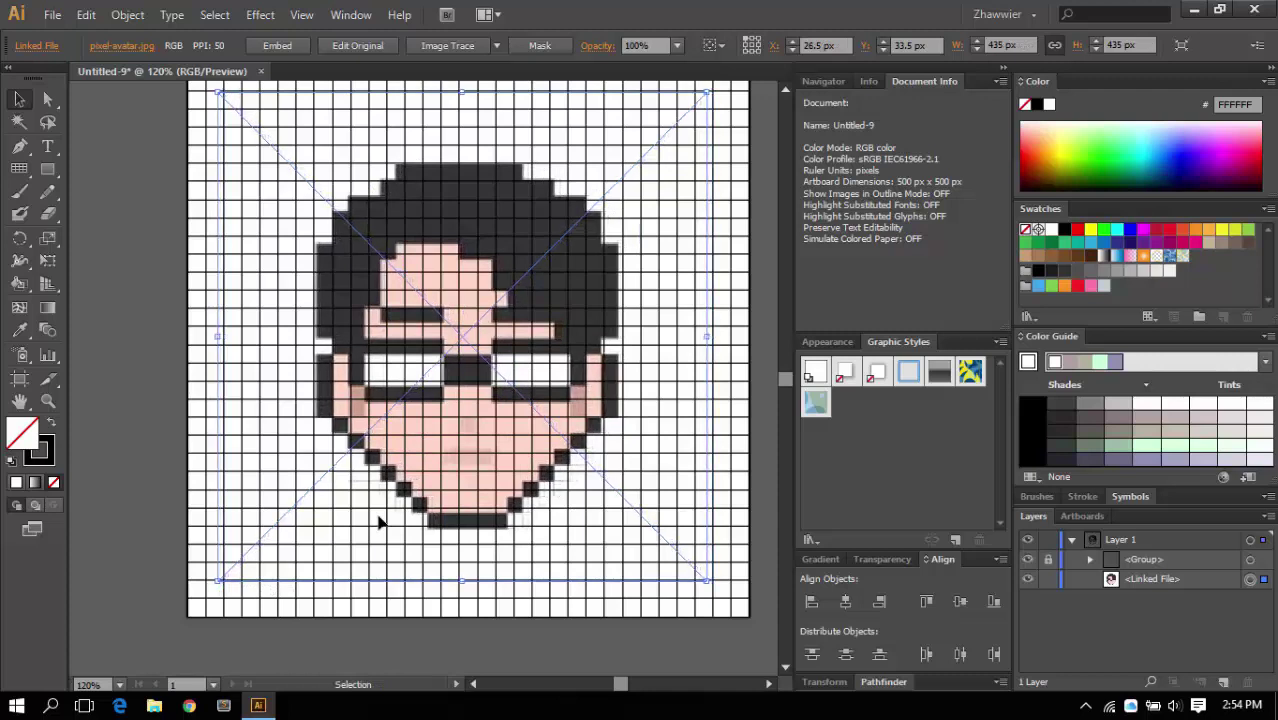
key(Right)
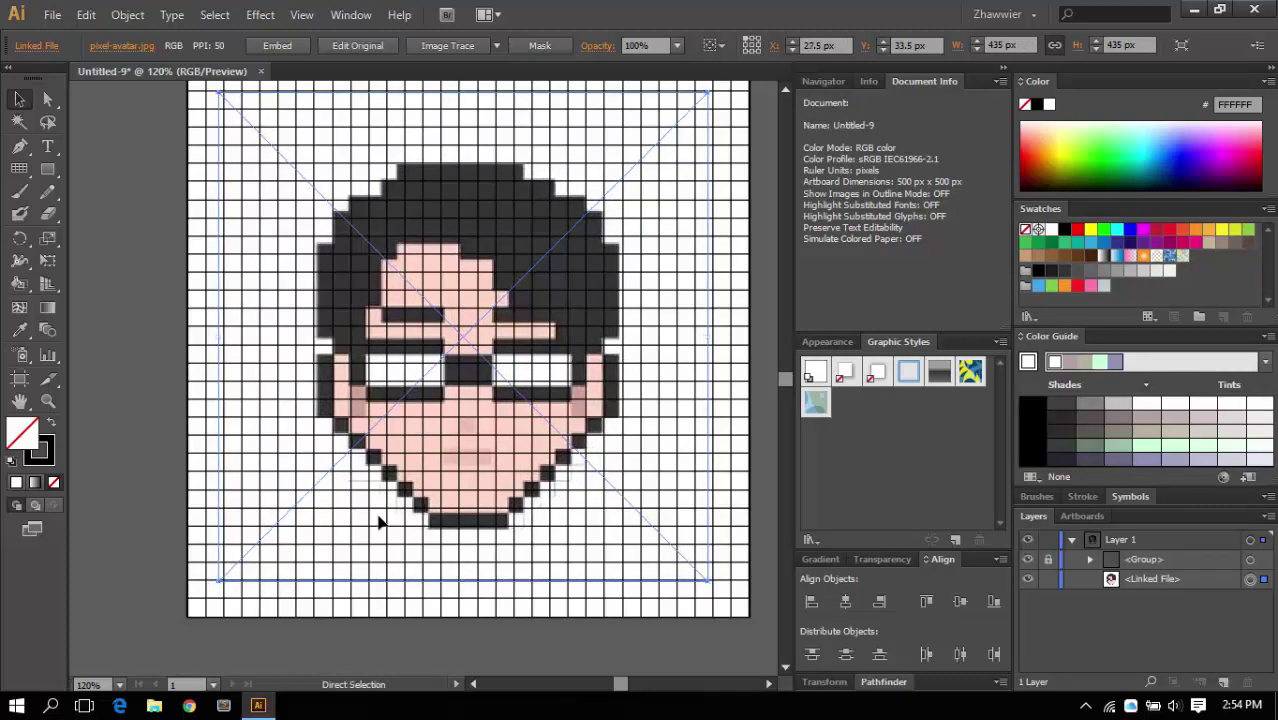
key(ctrl+minus)
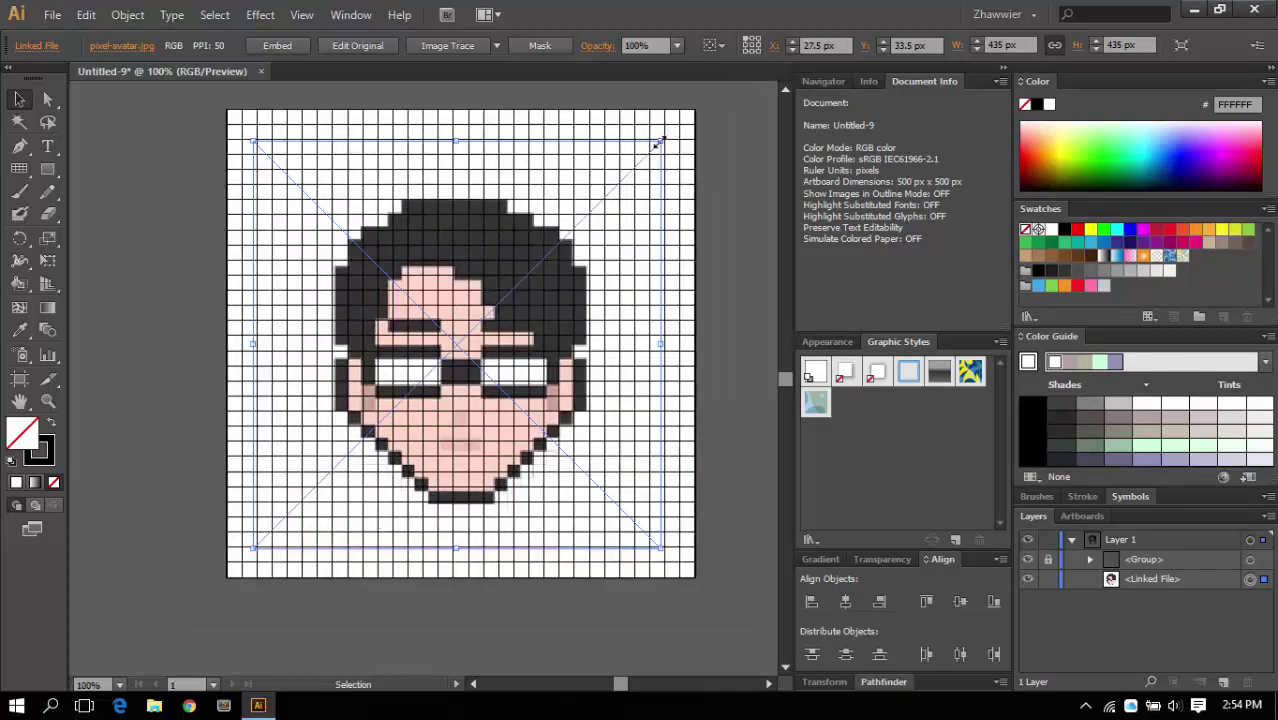
drag(657, 144, 680, 127)
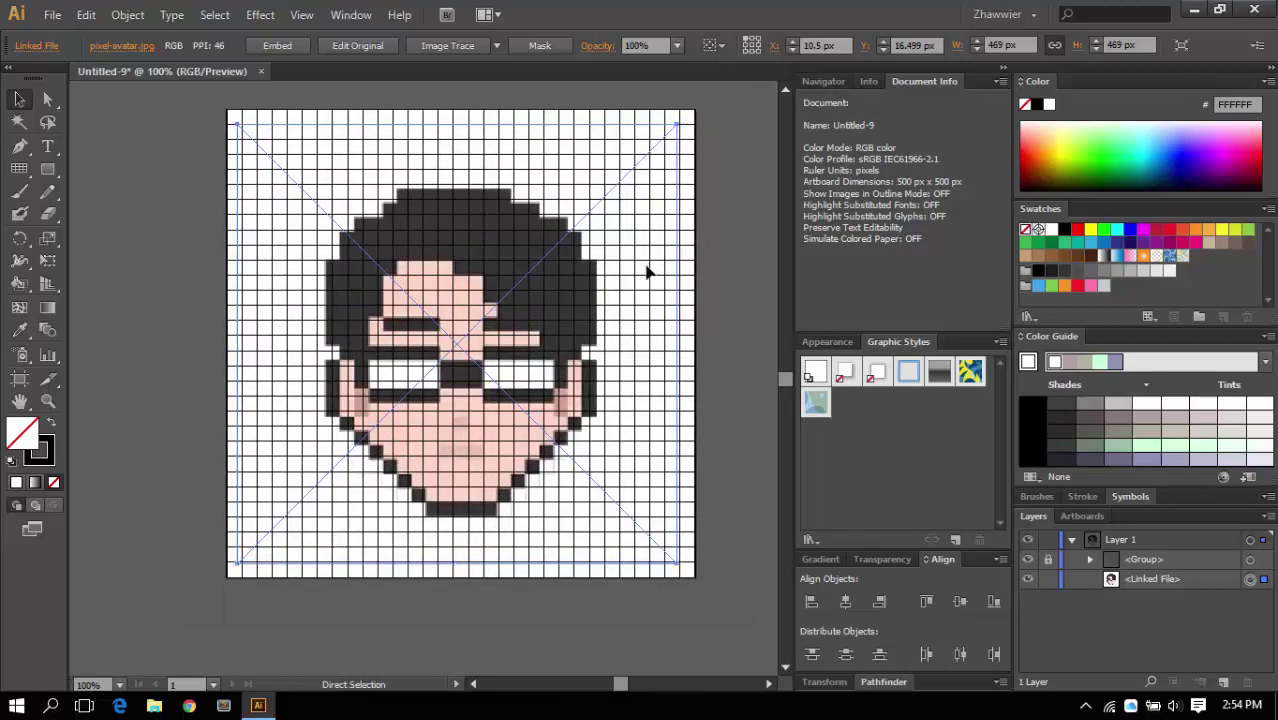
key(ctrl+plus)
key(Left)
key(Left)
key(Left)
key(Left)
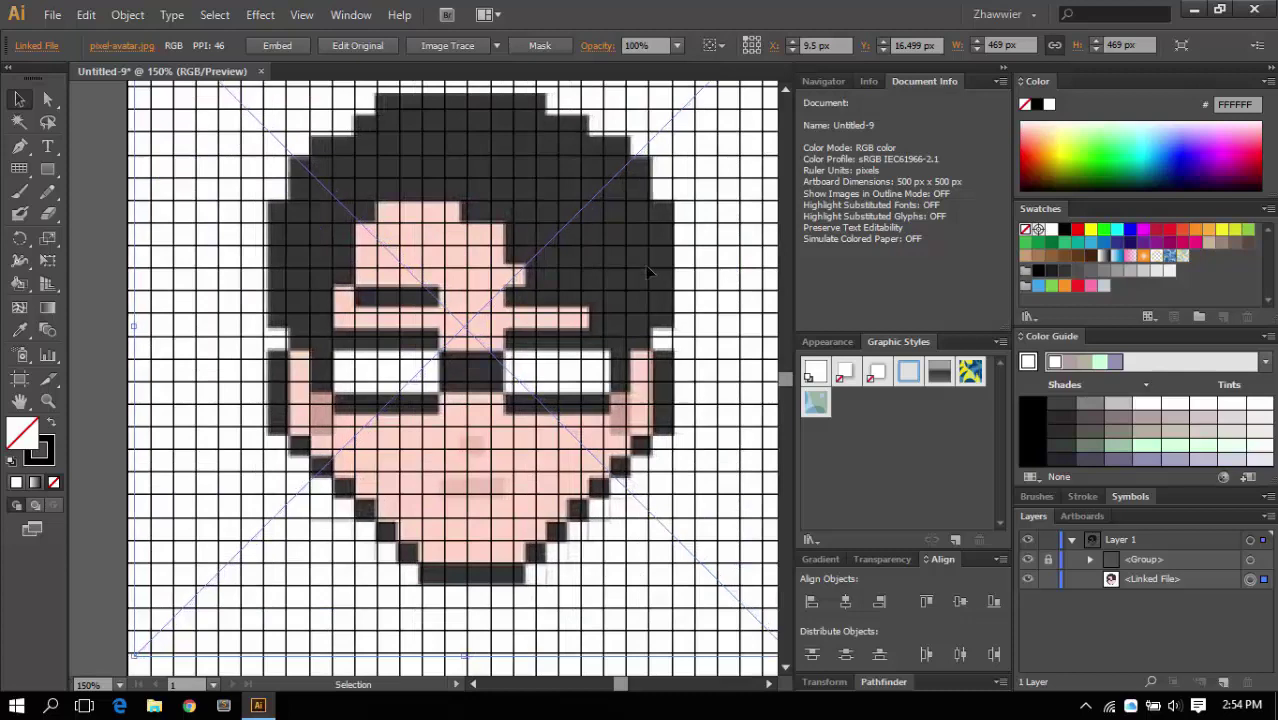
key(Left)
key(Left)
key(Left)
key(Up)
key(Up)
key(Up)
key(Up)
key(Up)
key(Right)
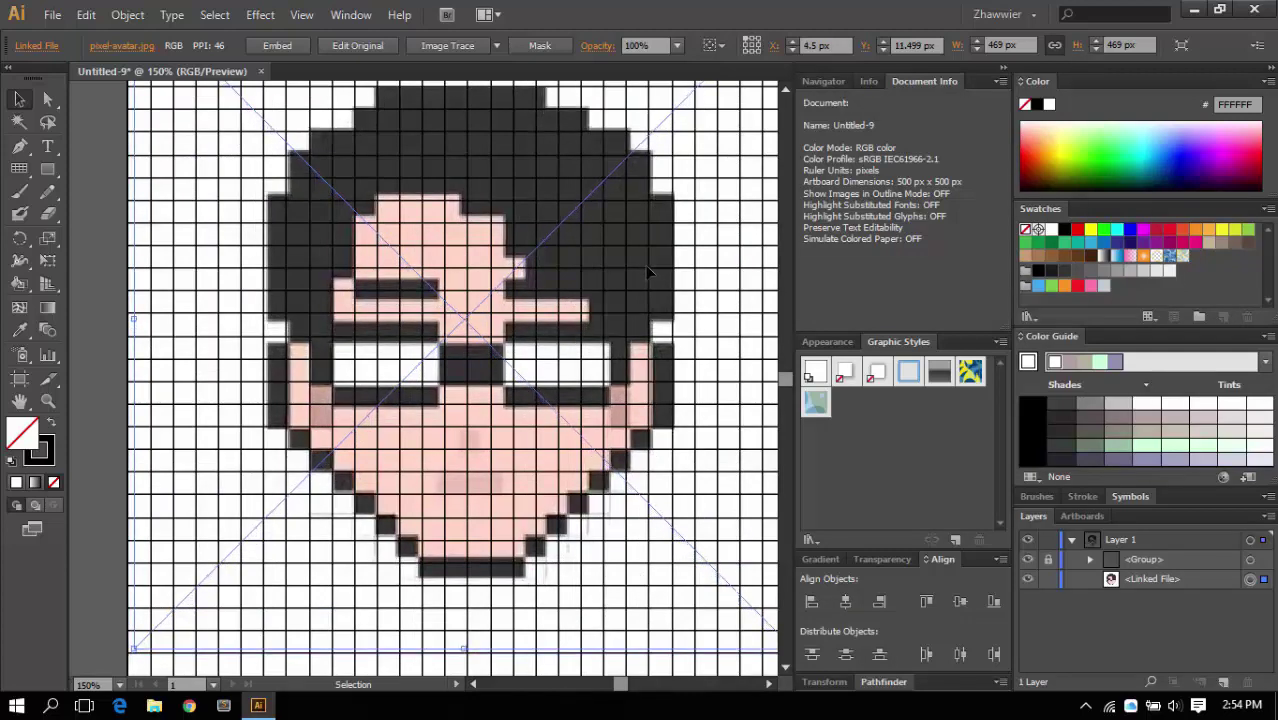
key(Down)
key(ctrl)
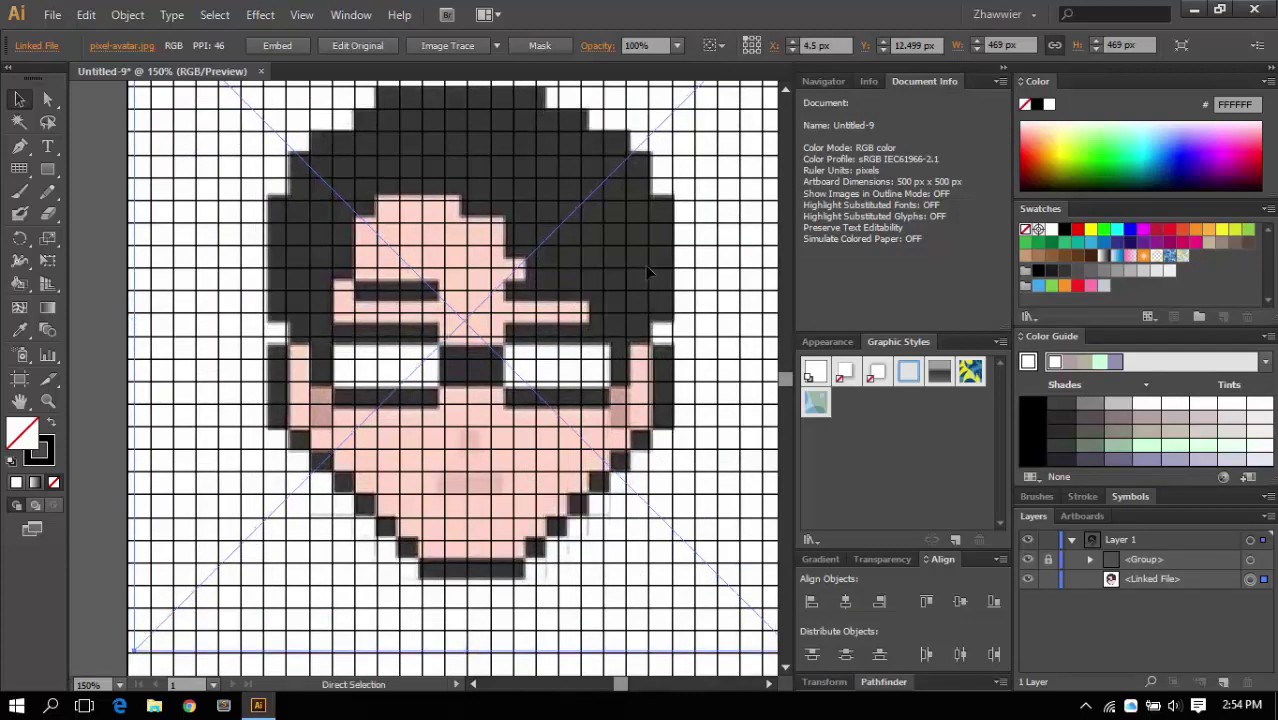
key(ctrl+minus)
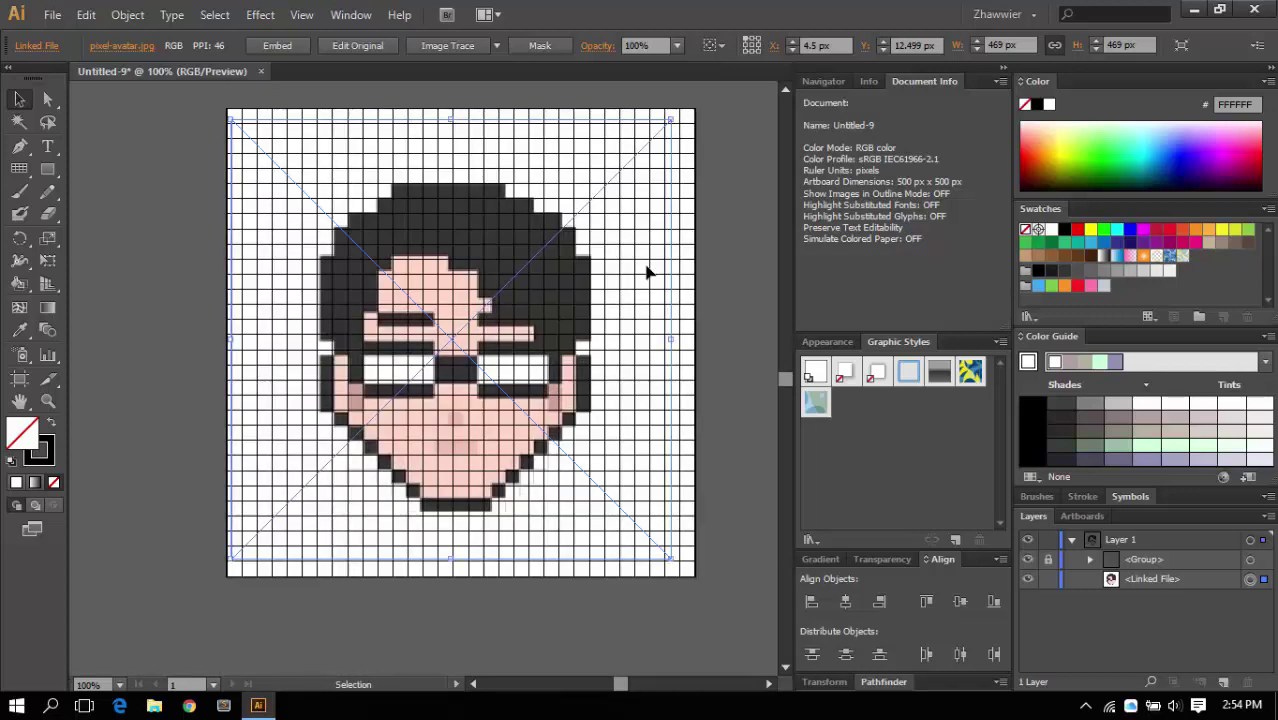
Enlarge the avatar to about 498 px to fill the grid and shift it left into line.
drag(694, 207, 610, 283)
drag(589, 194, 617, 182)
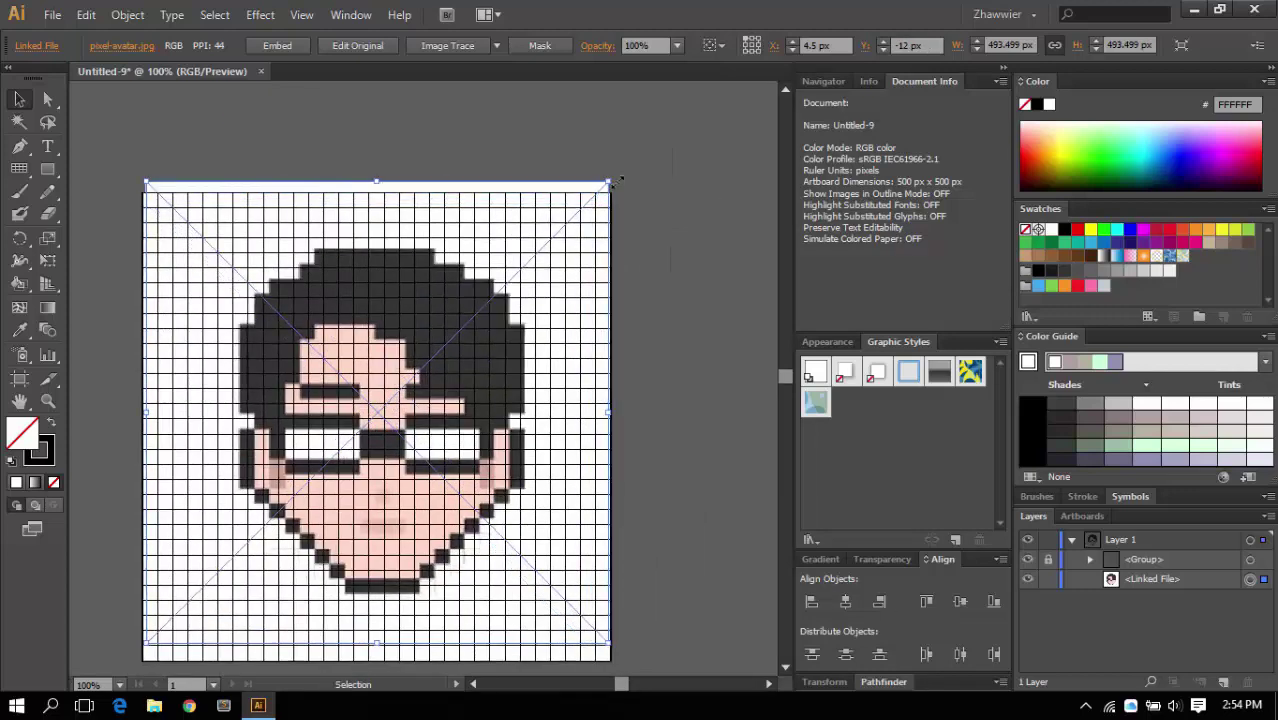
key(Left)
key(Down)
key(Down)
key(Down)
key(Down)
key(Down)
key(Down)
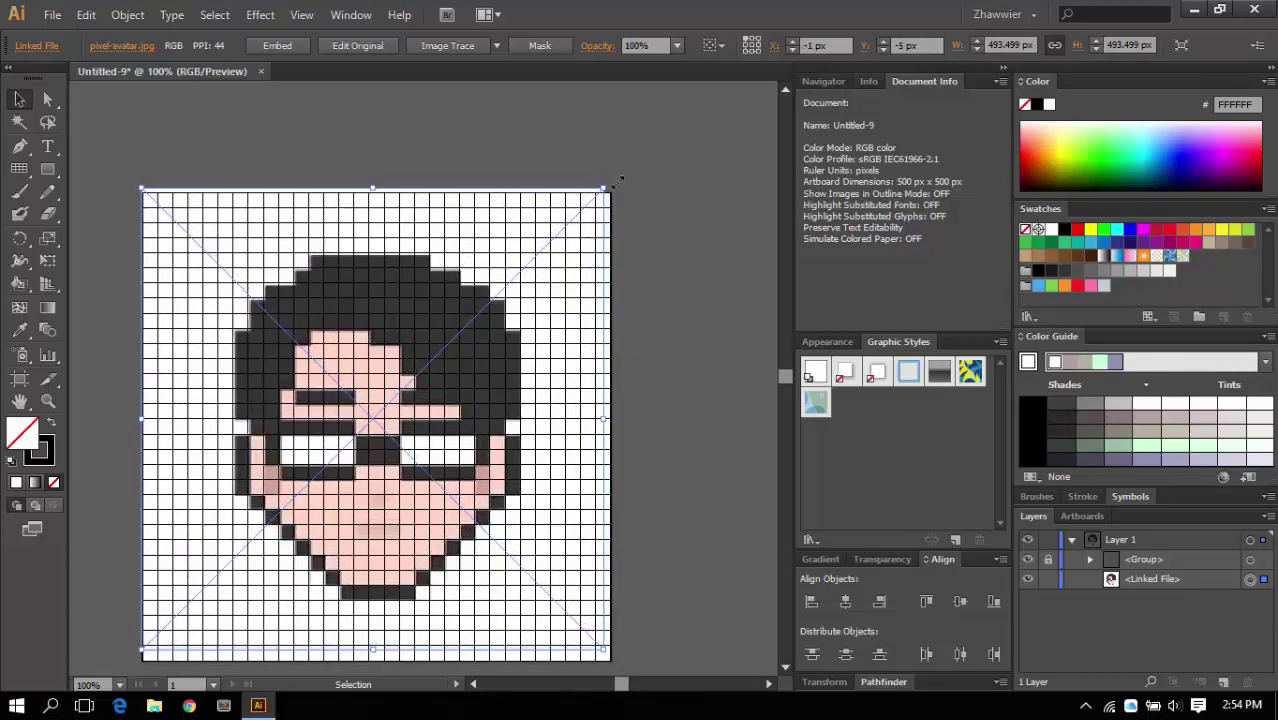
key(Left)
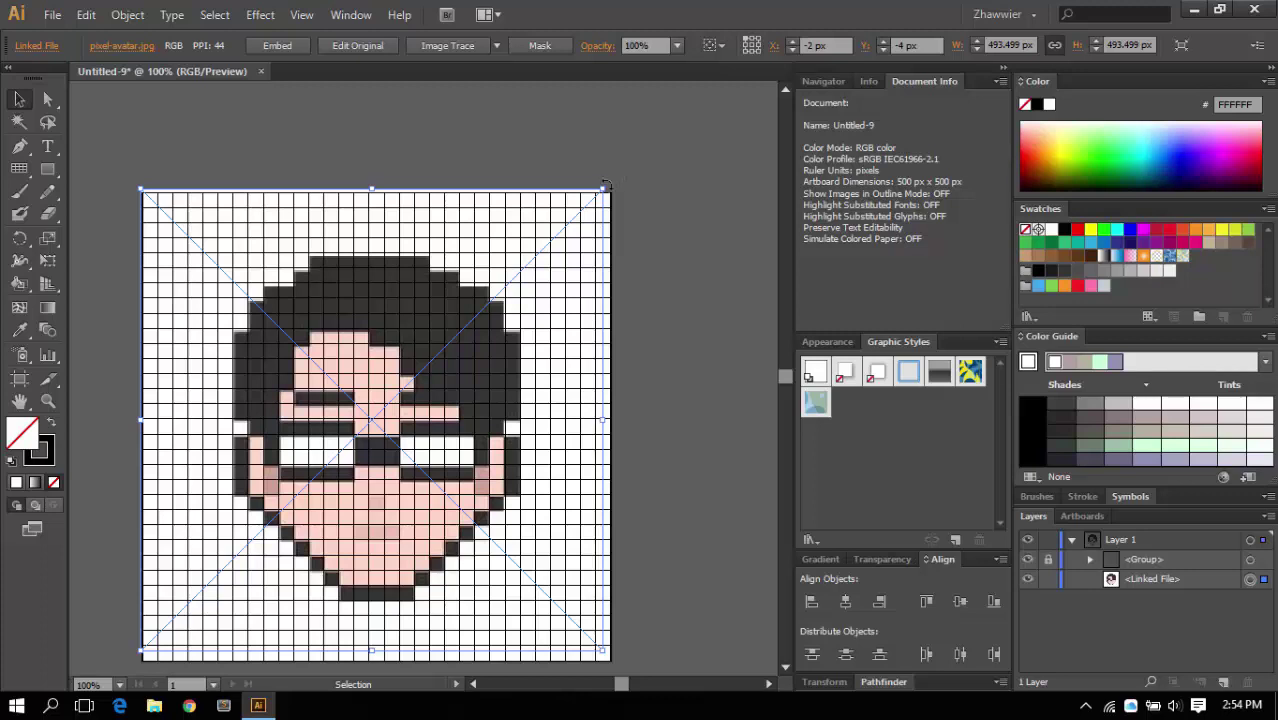
drag(605, 186, 607, 186)
key(Left)
key(Left)
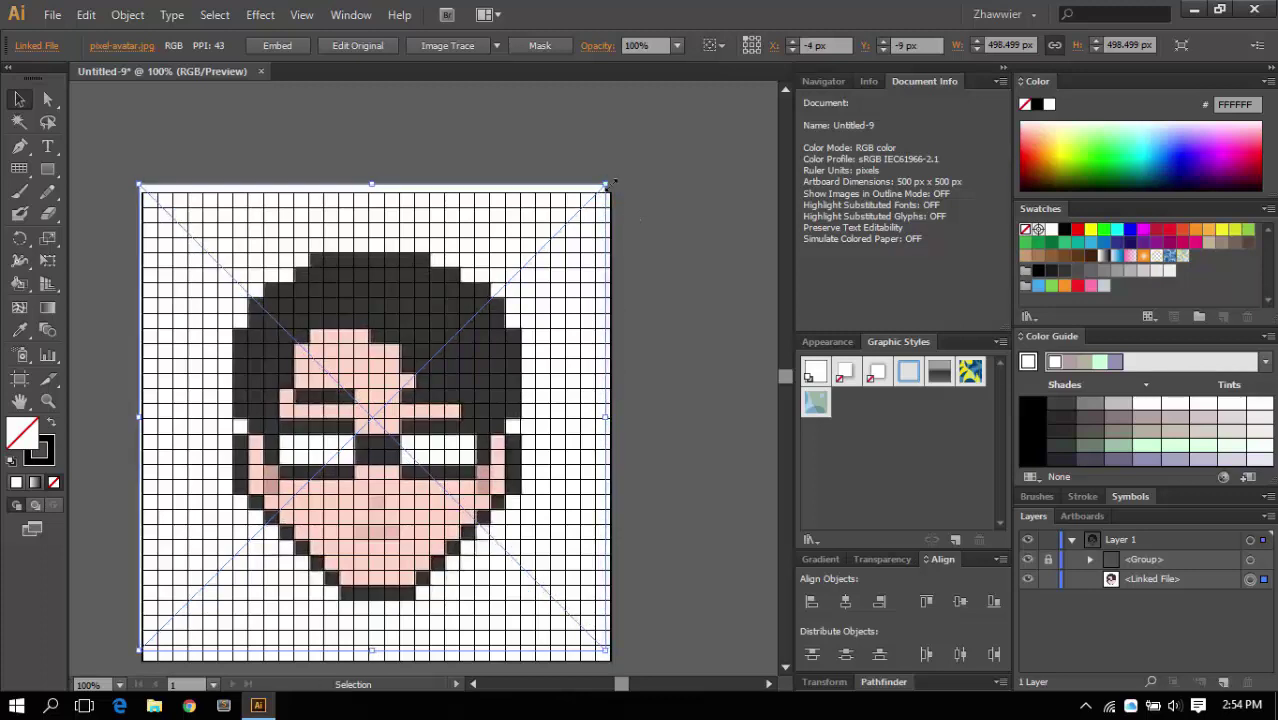
key(Left)
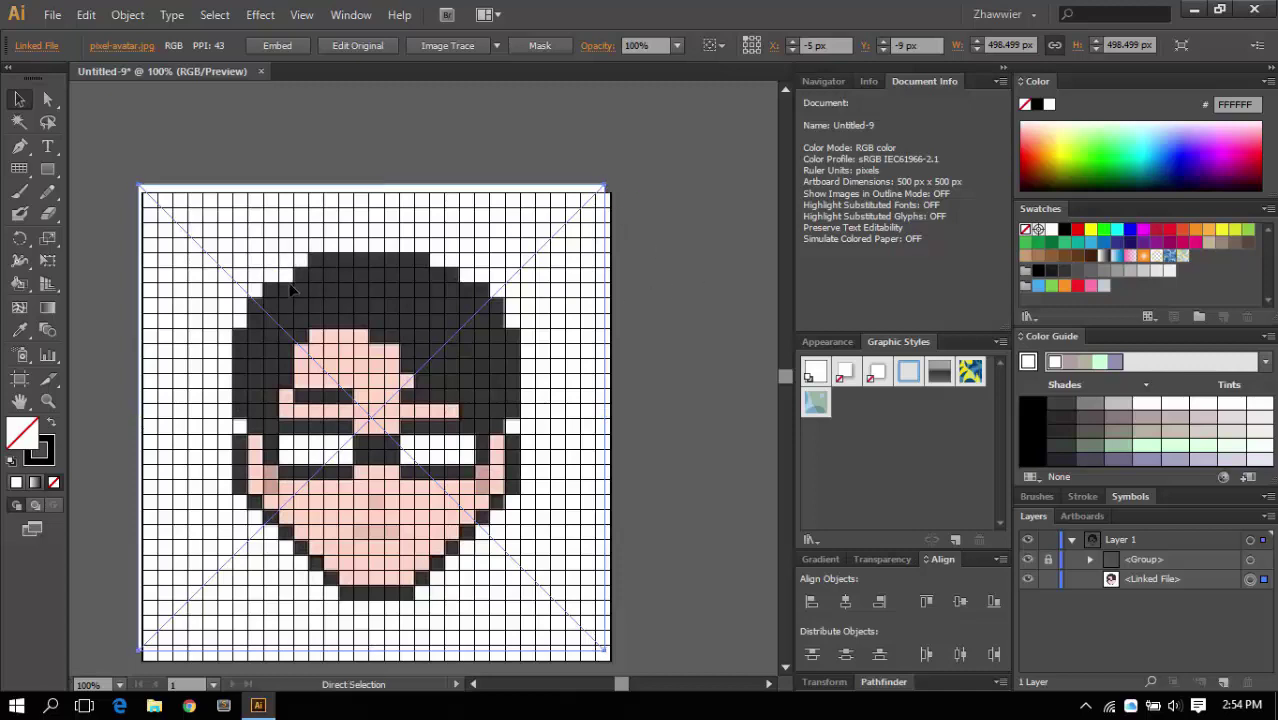
Zoom in to inspect the face edges against the grid, then deselect and return to 100% view.
key(ctrl+plus)
drag(291, 280, 381, 236)
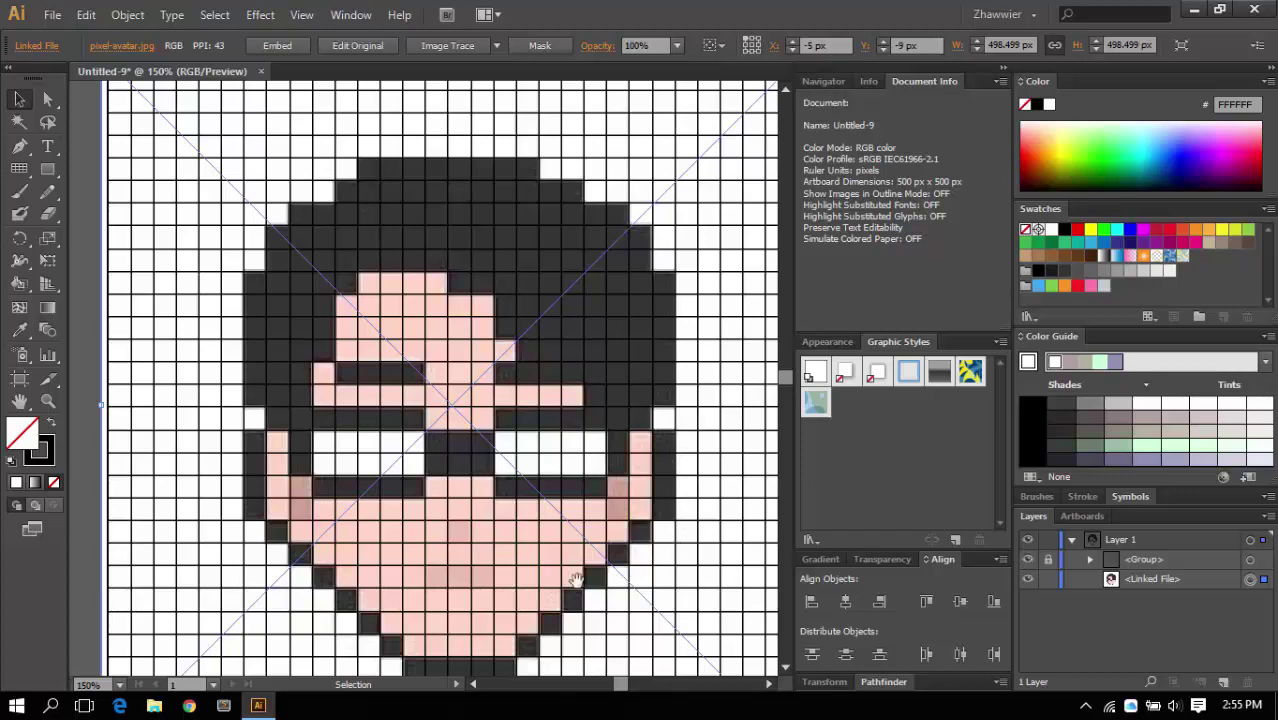
drag(576, 580, 511, 492)
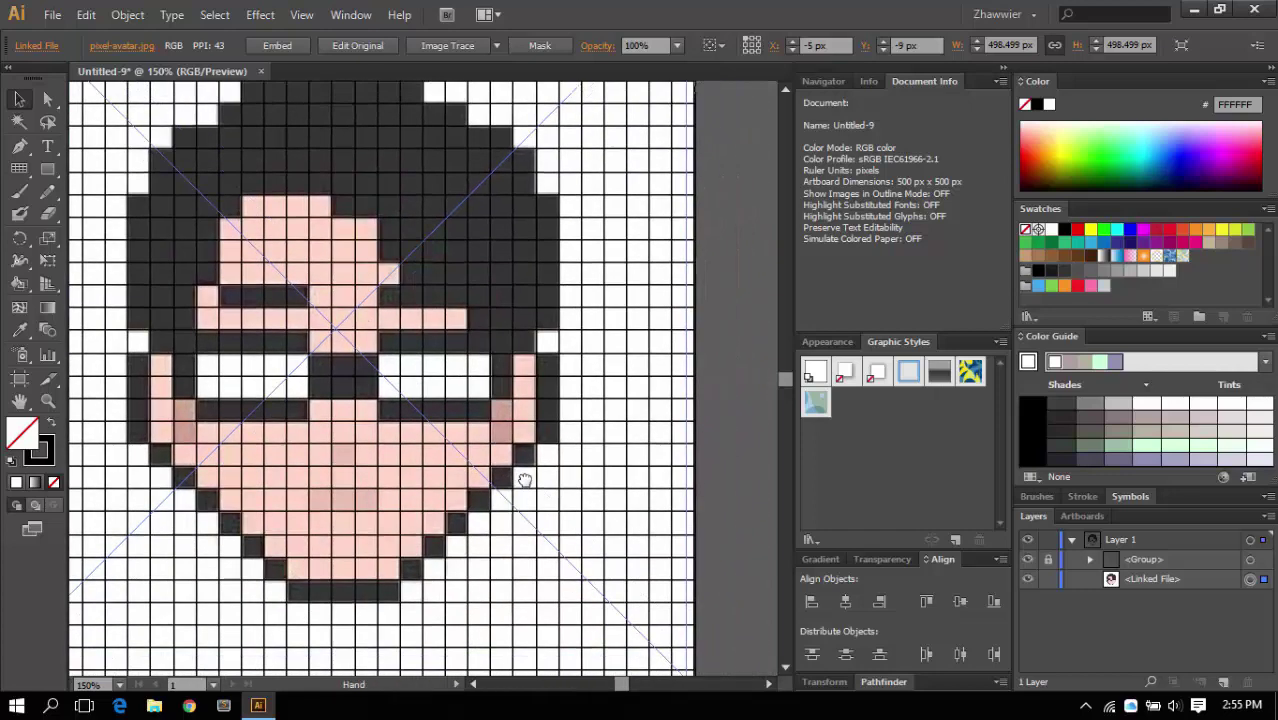
key(ctrl+shift+a)
key(ctrl+1)
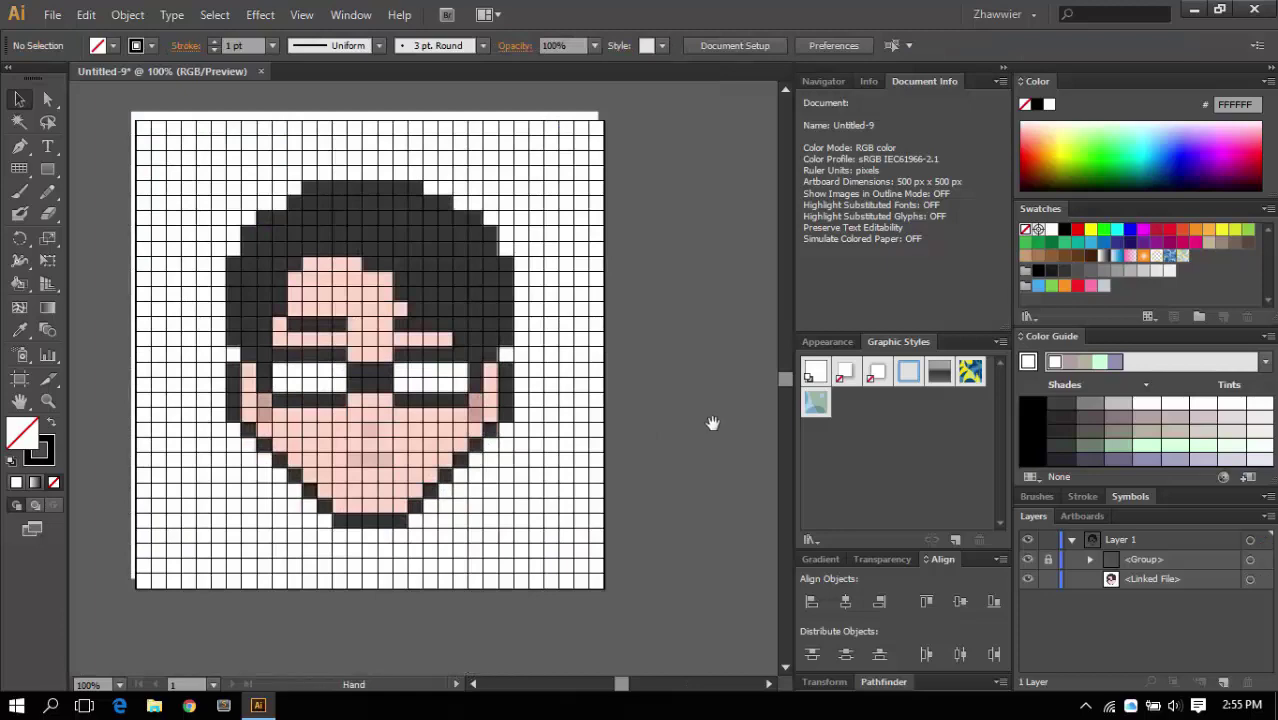
Hide the grid group and rename <Linked File> to 'image' and <Group> to 'wireframe'.
drag(722, 433, 762, 460)
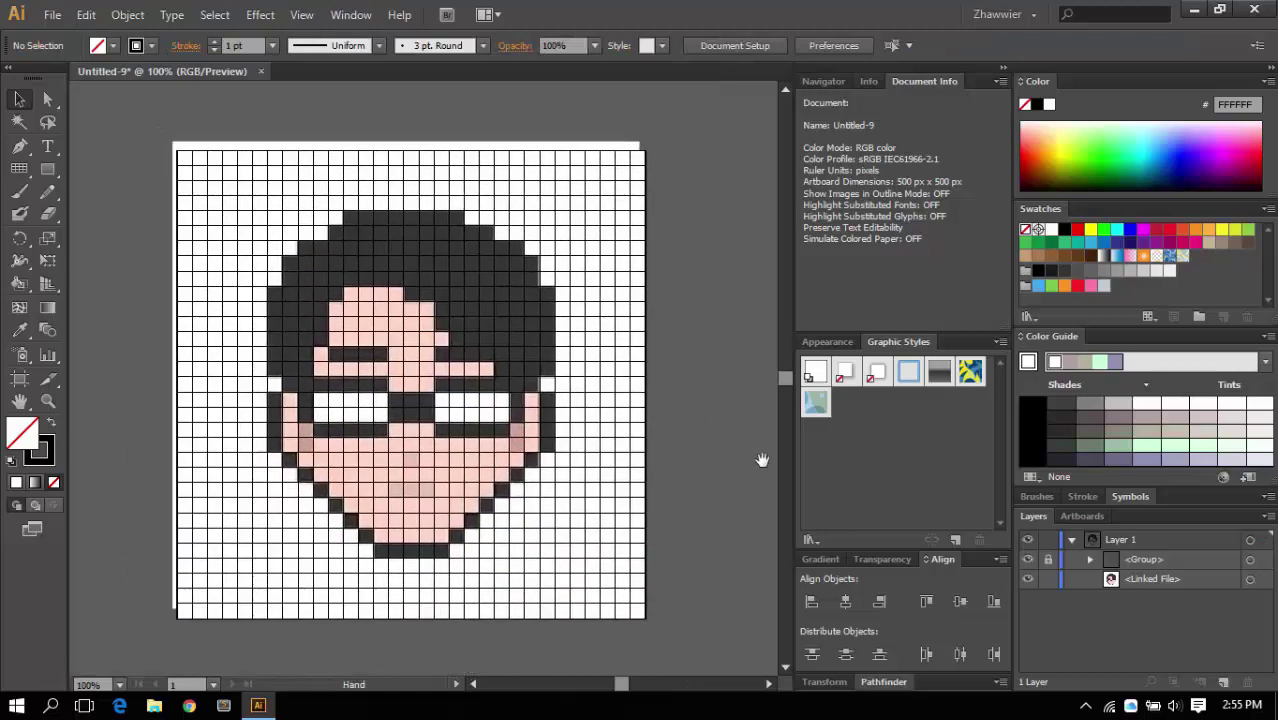
click(1028, 560)
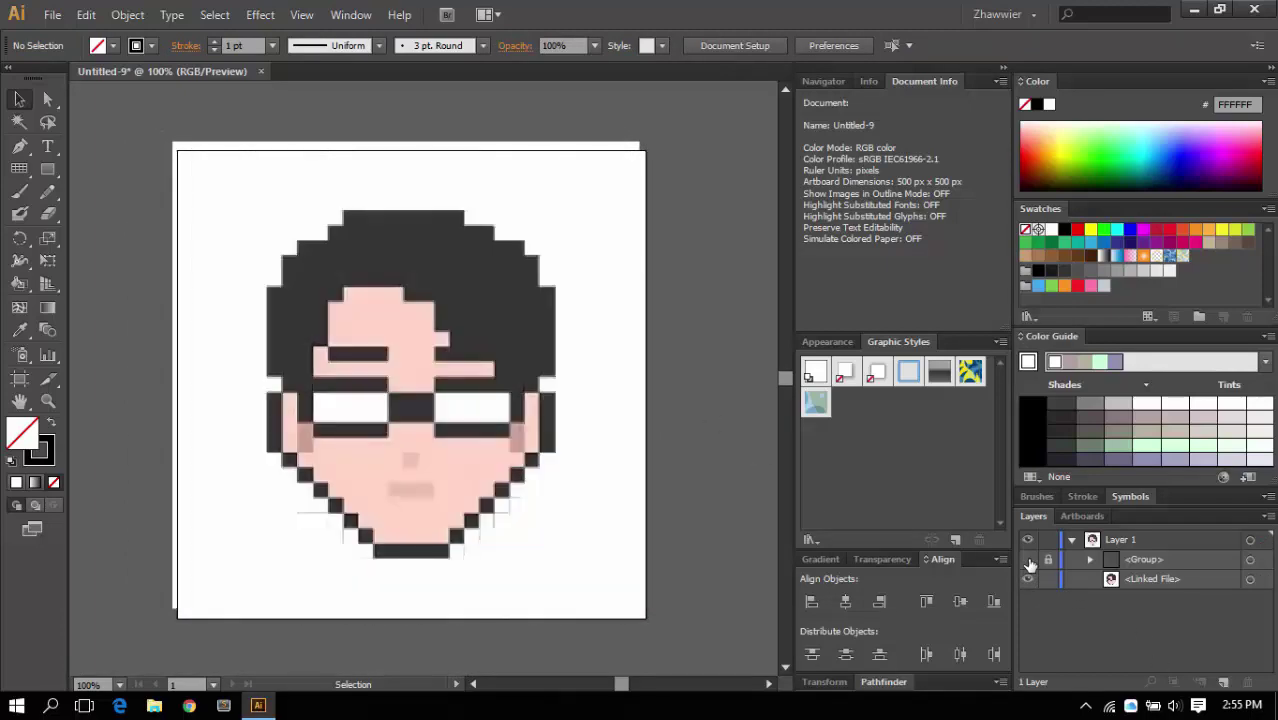
double_click(1145, 579)
text(image)
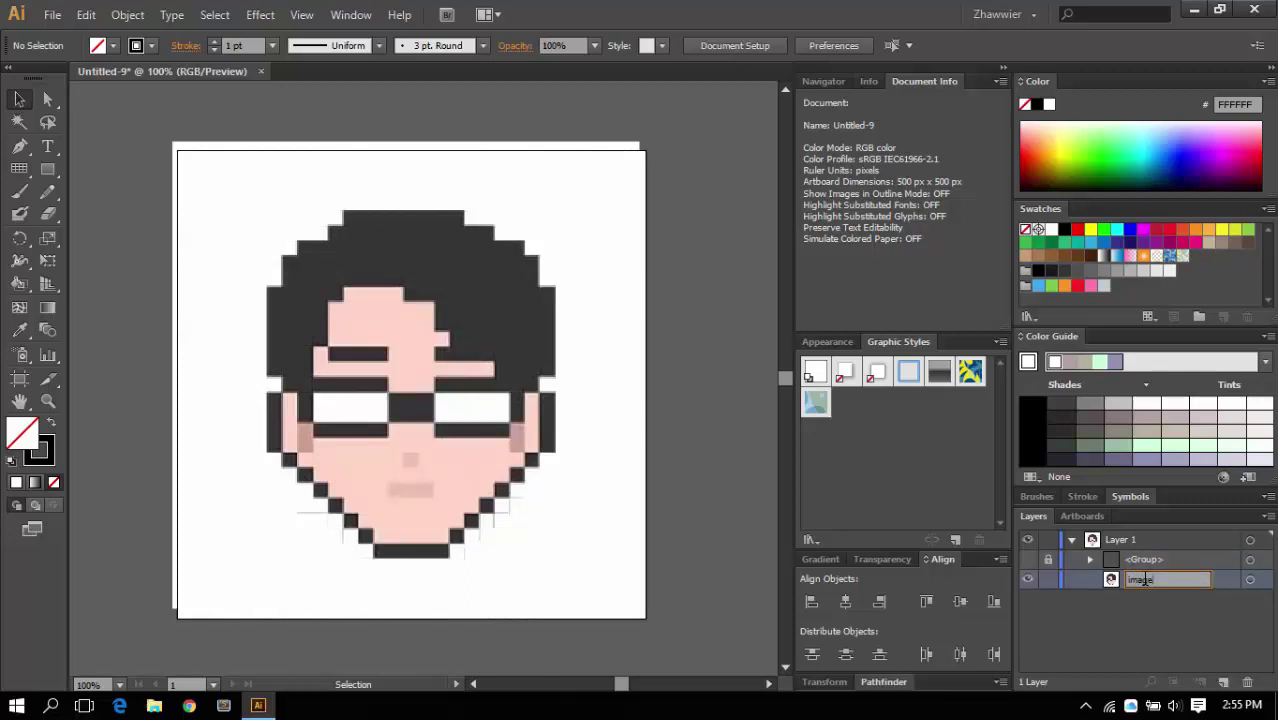
key(Return)
double_click(1143, 560)
text(wireframe)
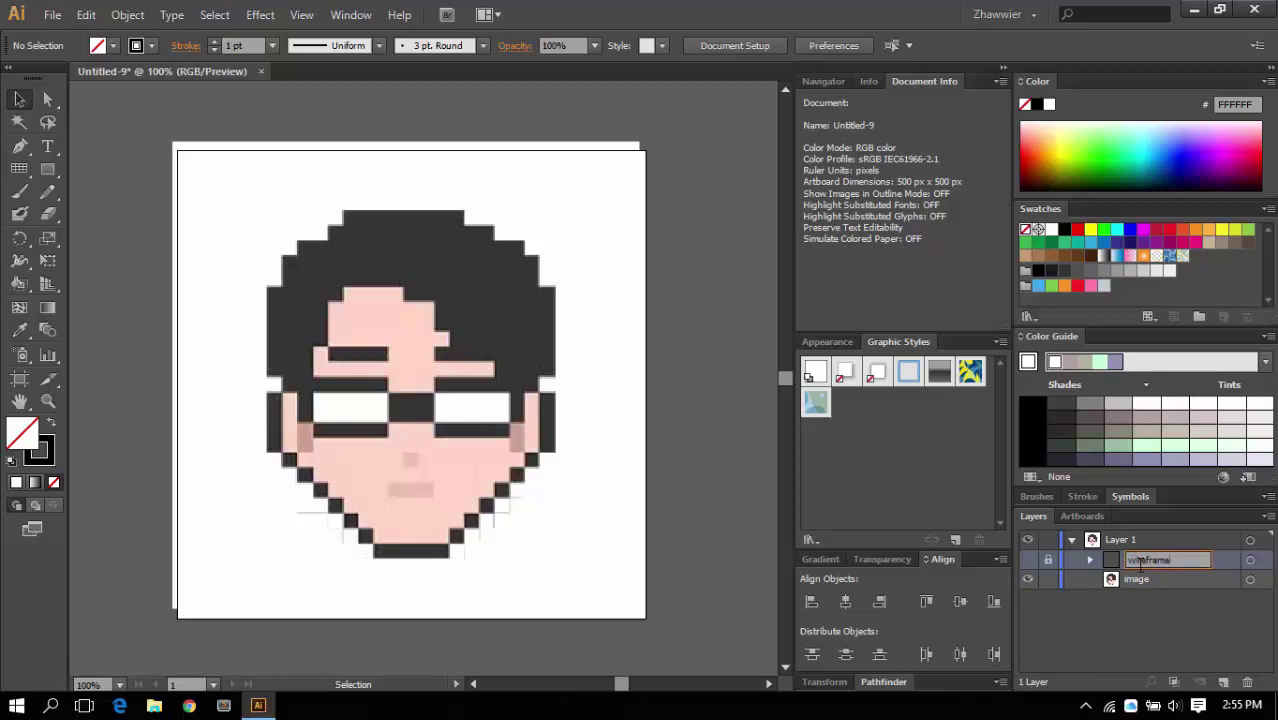
key(Return)
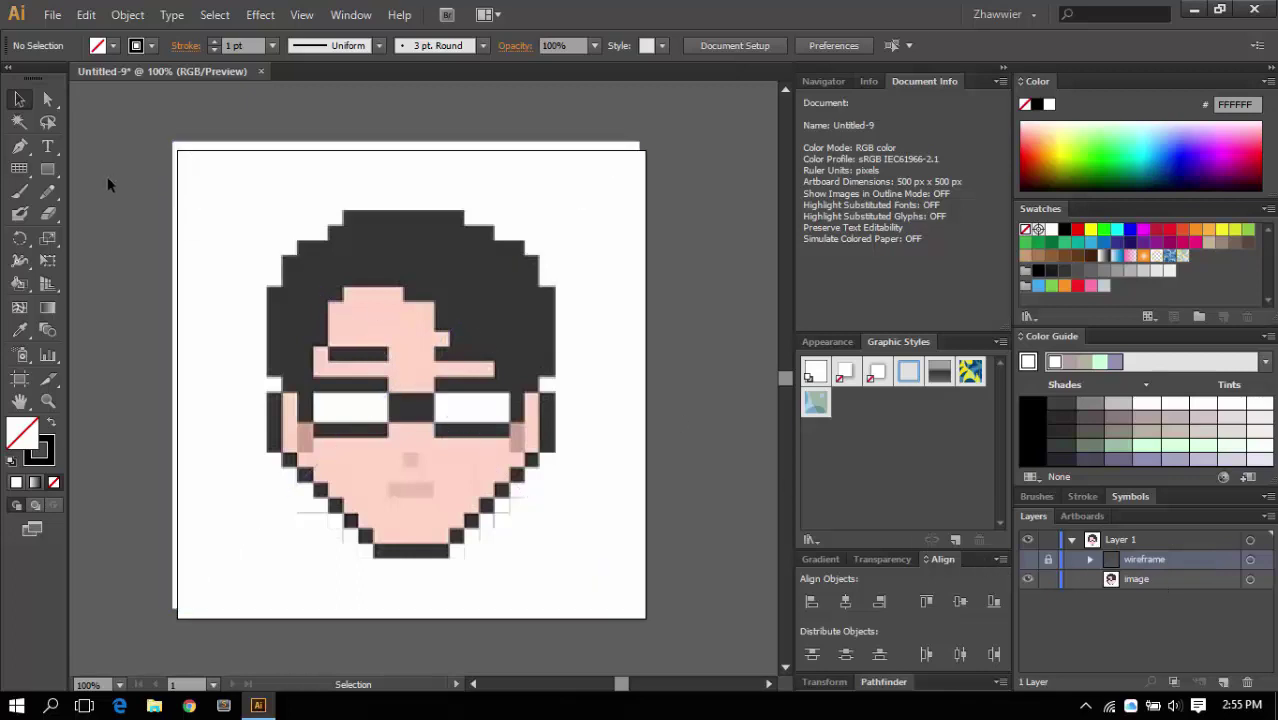
Draw a small square beside the artboard with the Rectangle tool.
click(46, 172)
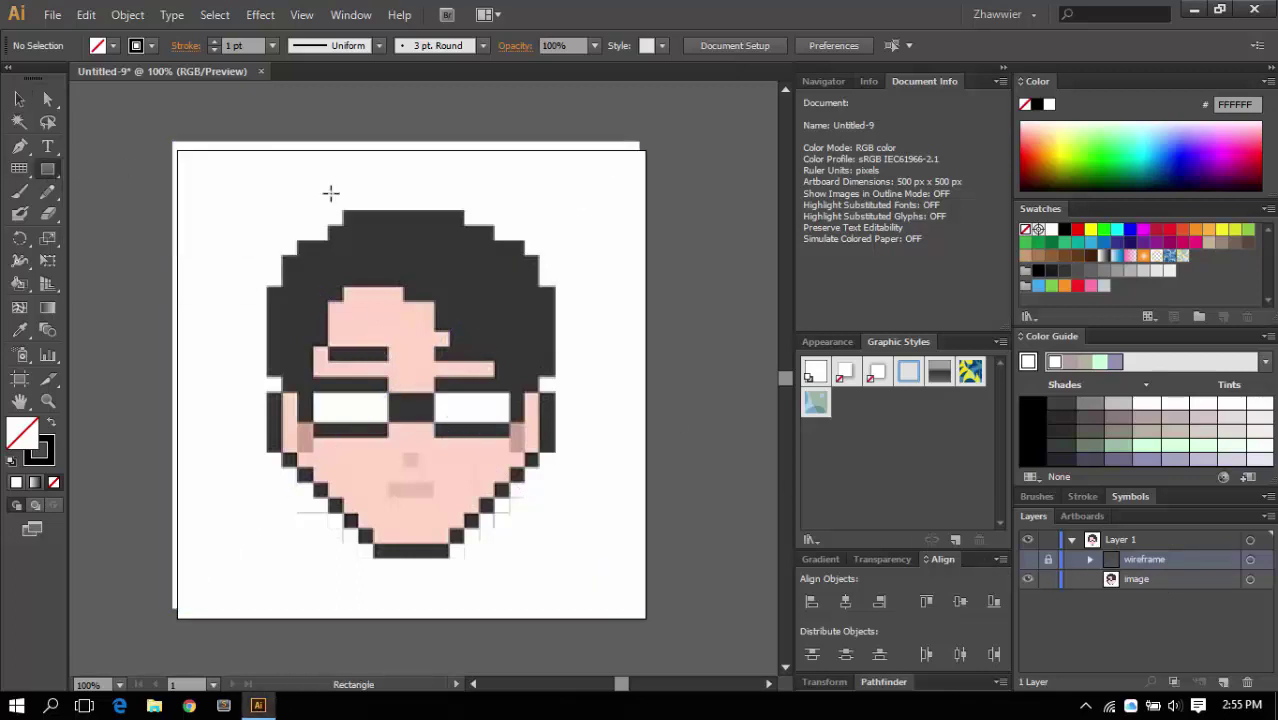
drag(595, 271, 529, 276)
drag(641, 236, 615, 236)
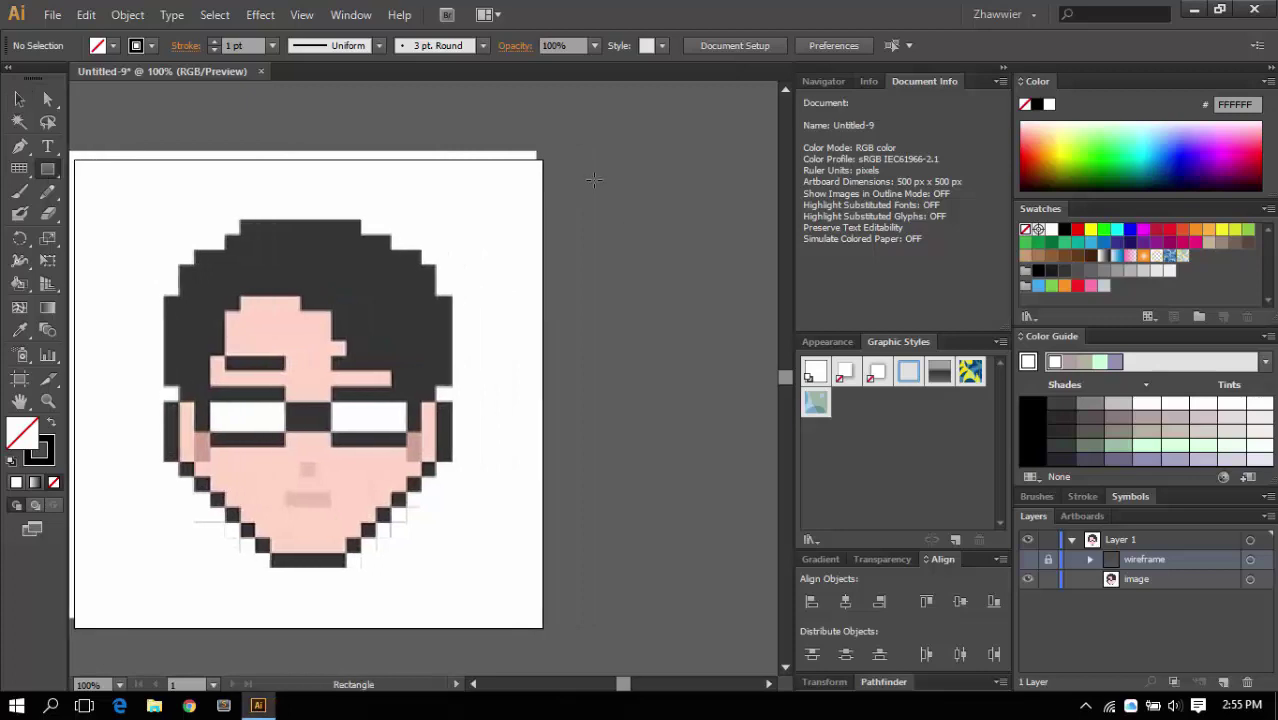
drag(597, 178, 653, 233)
drag(655, 232, 664, 237)
key(v)
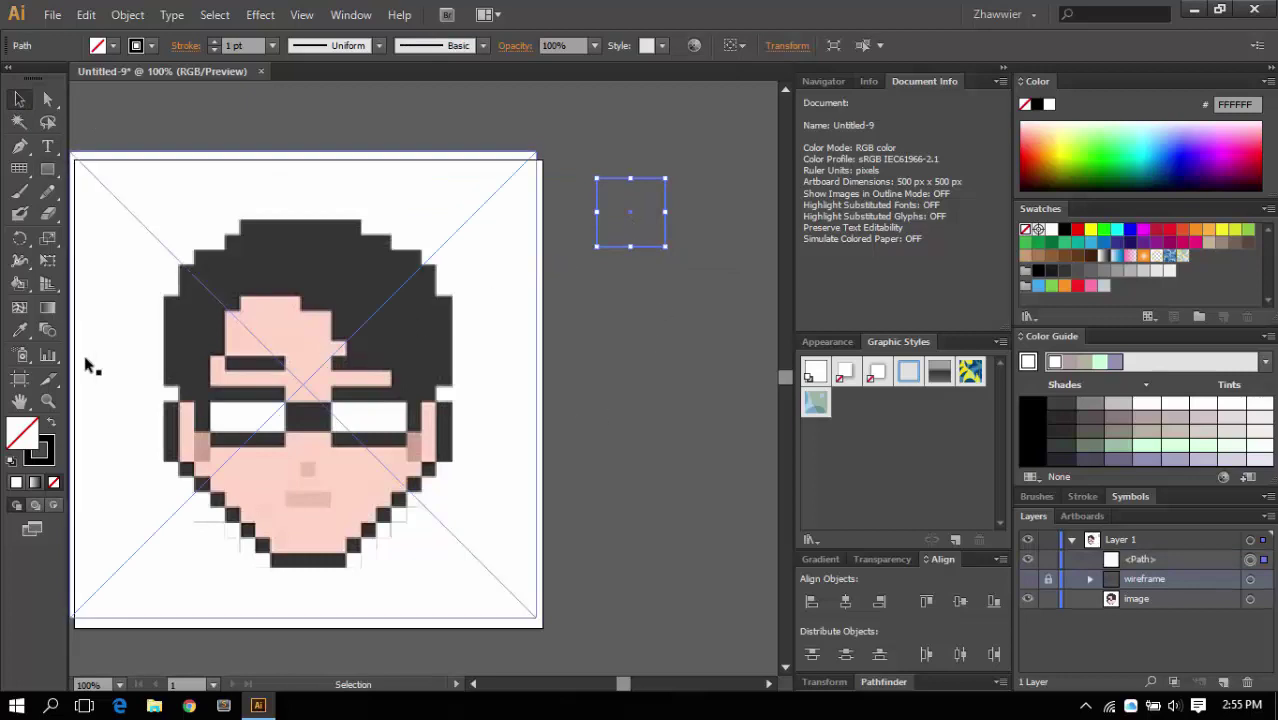
Fill the square with the hair's dark grey (#343434) and Alt-drag a copy below it.
click(22, 335)
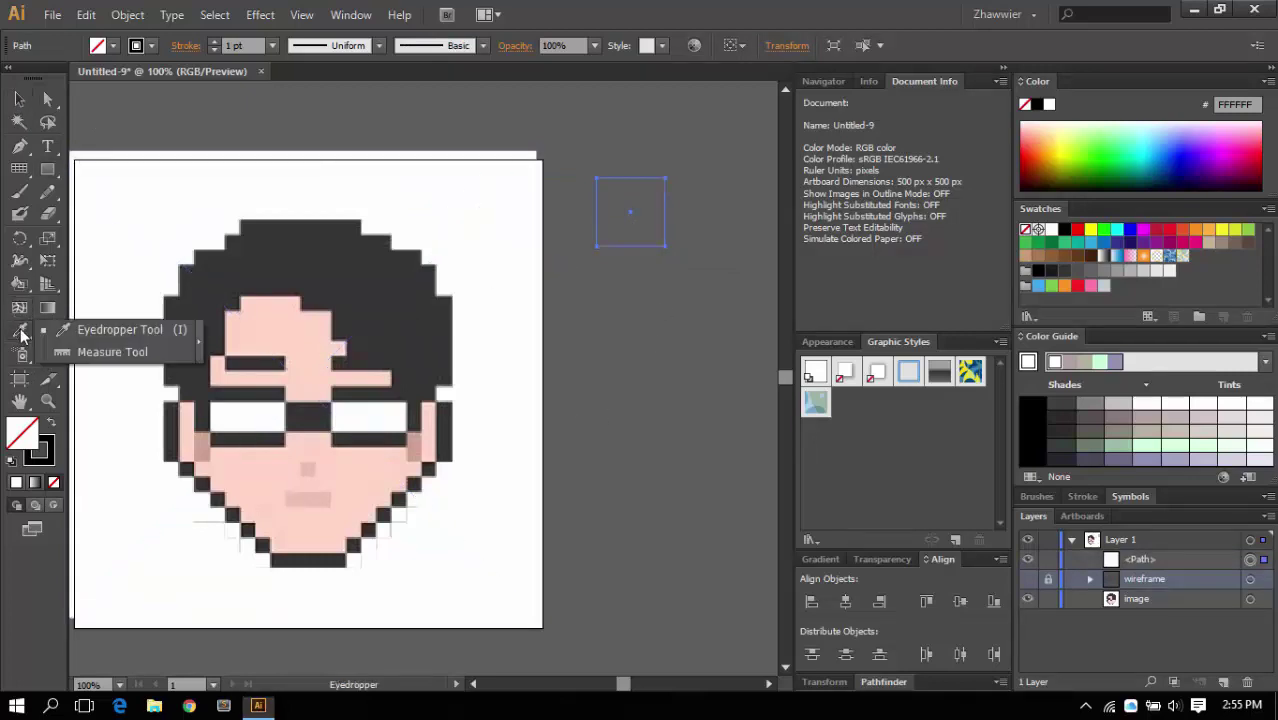
click(93, 330)
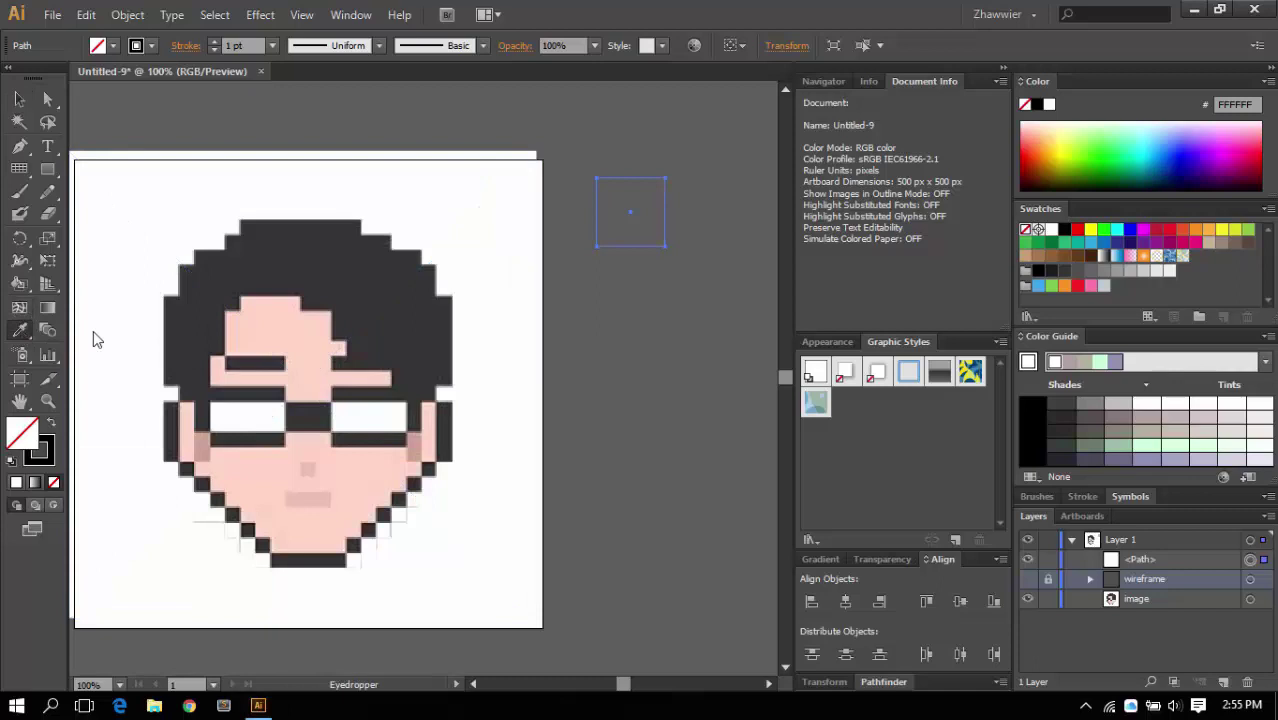
click(290, 256)
click(19, 99)
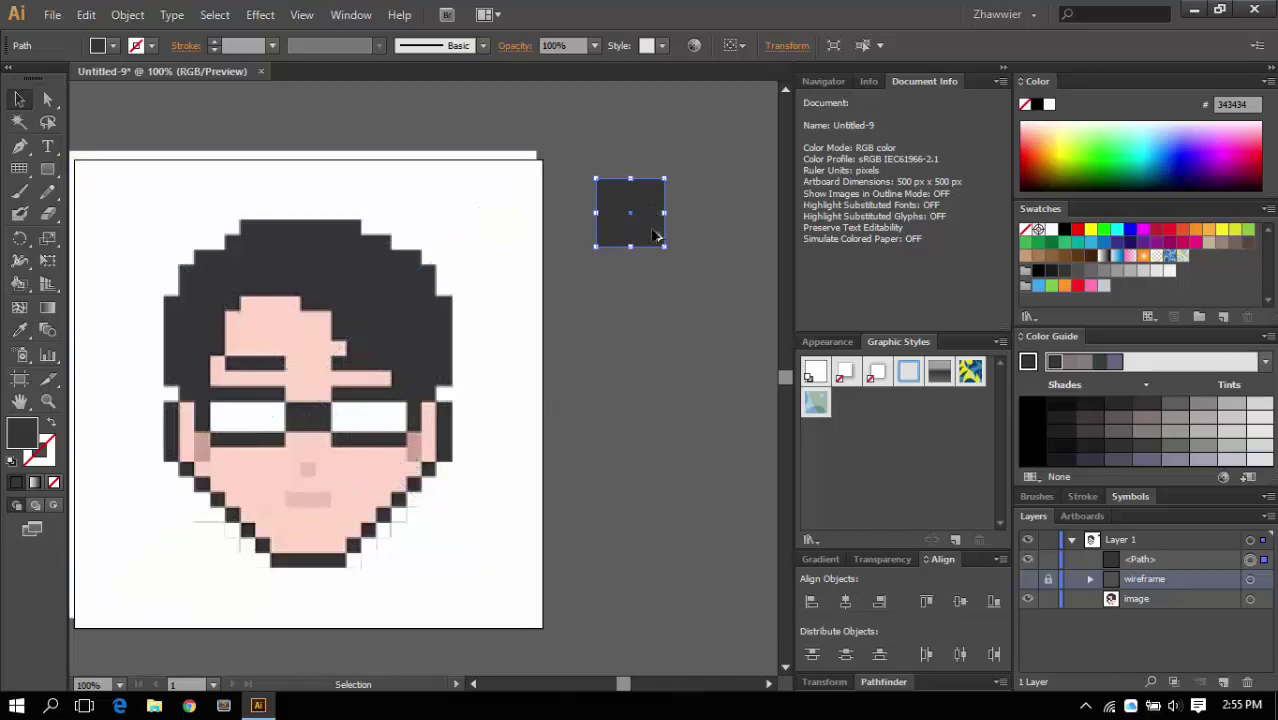
drag(630, 212, 630, 306)
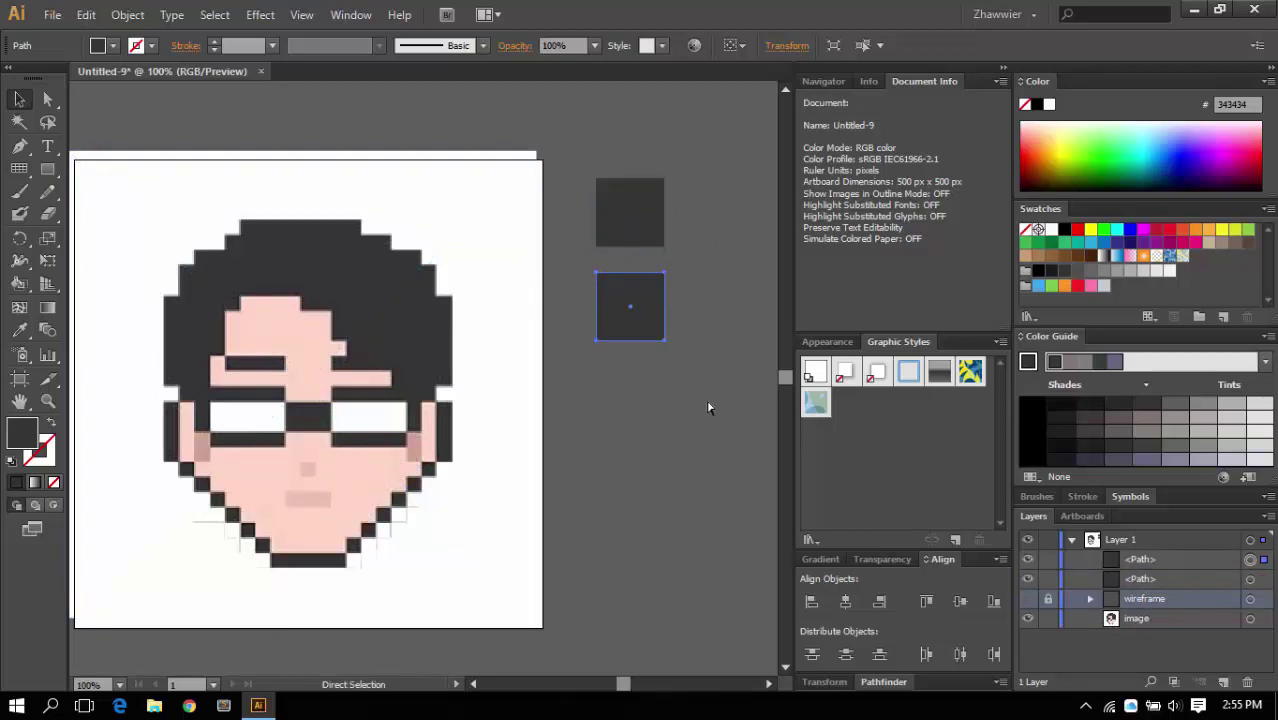
Stack more duplicate squares and fill the second one with dusky pink sampled from the skin.
key(ctrl+d)
key(ctrl+d)
key(ctrl+d)
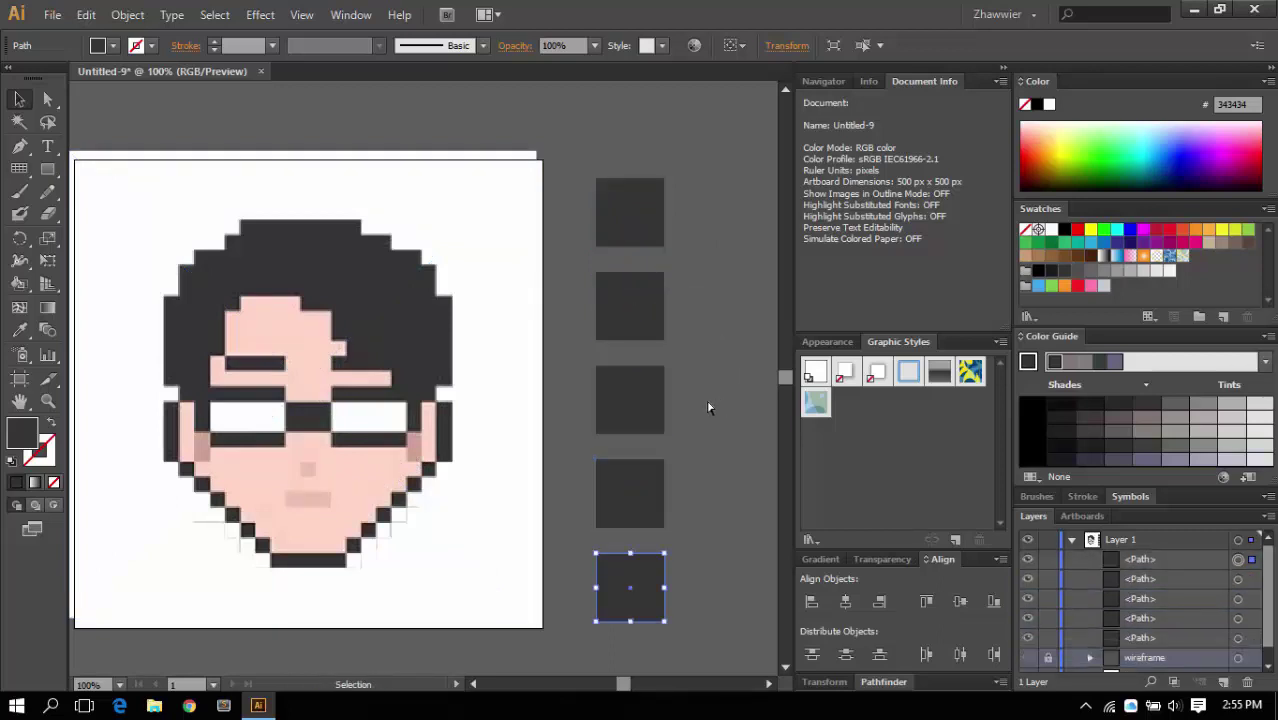
click(708, 407)
drag(705, 398, 730, 402)
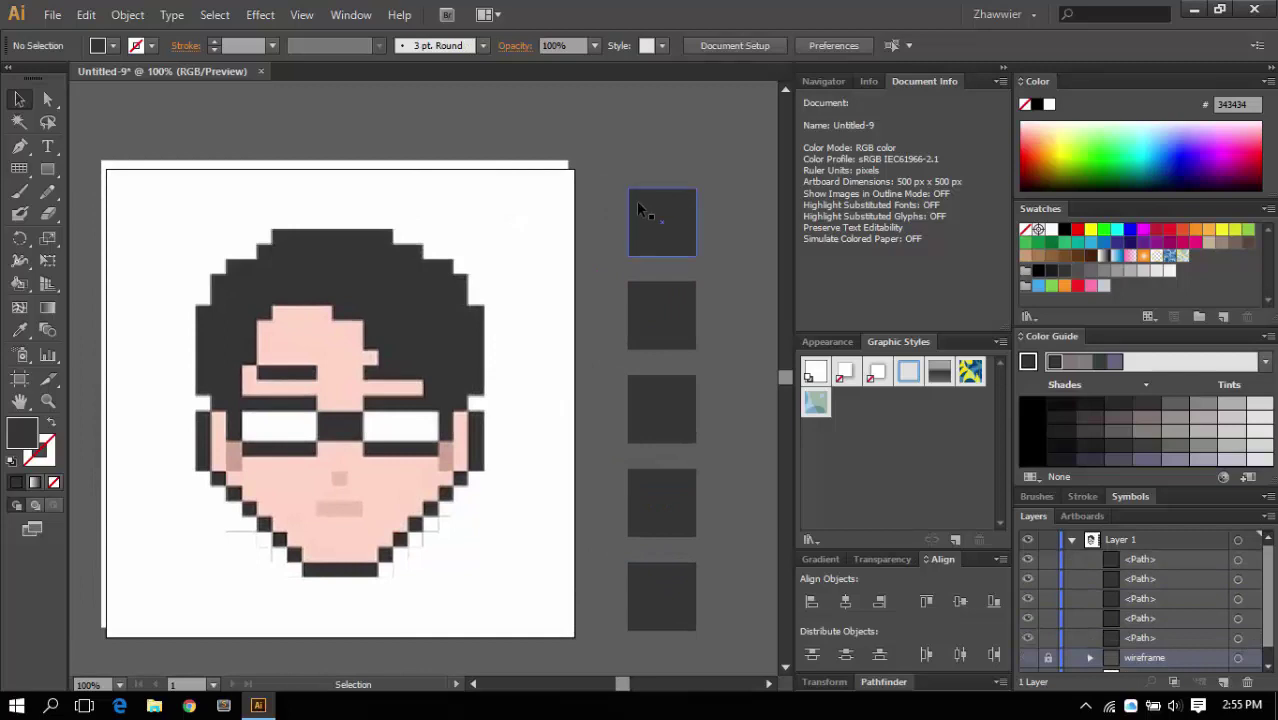
click(640, 210)
shift+click(512, 303)
click(660, 302)
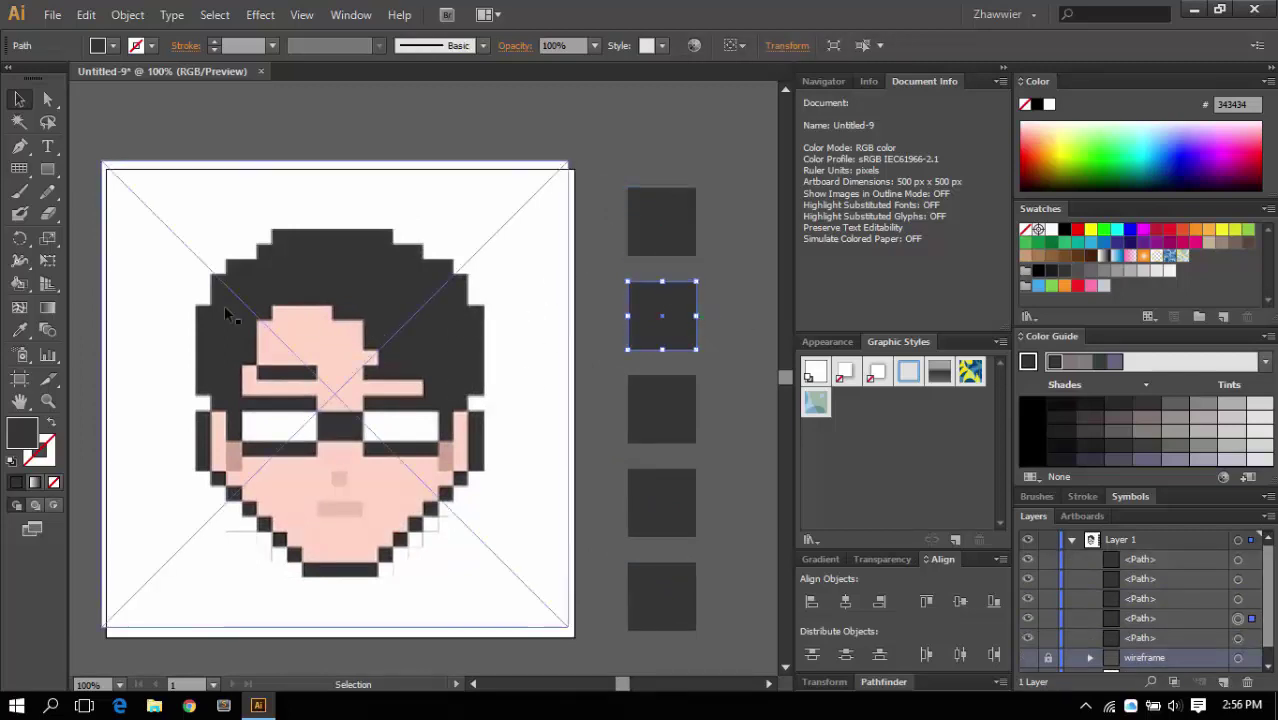
click(19, 330)
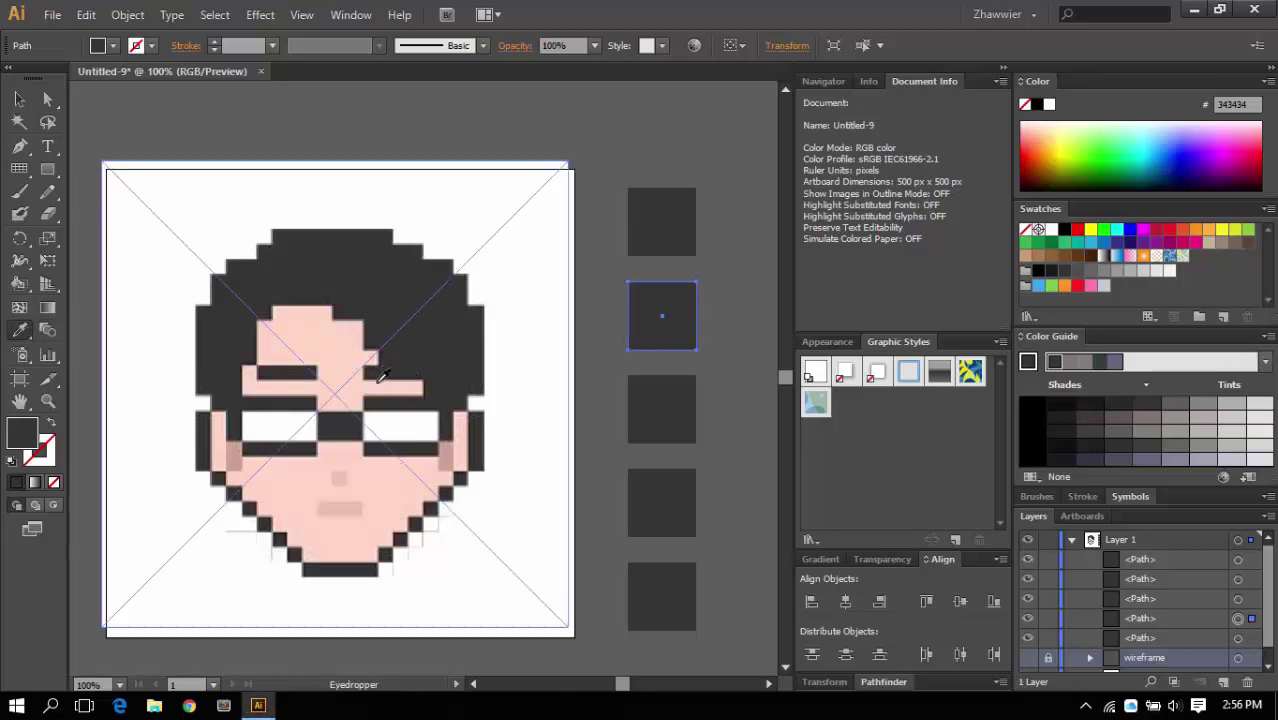
click(455, 445)
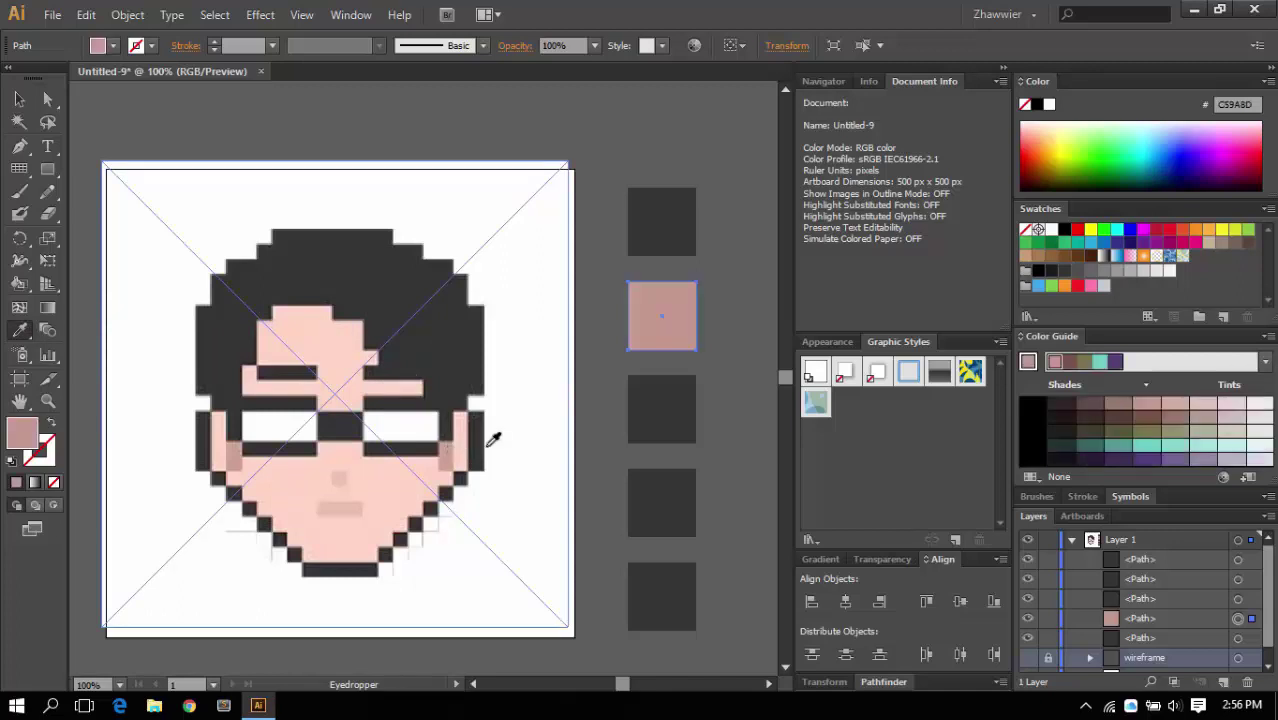
Fill the third, fourth and fifth squares with skin pink, pale pink and the glasses' white.
key(v)
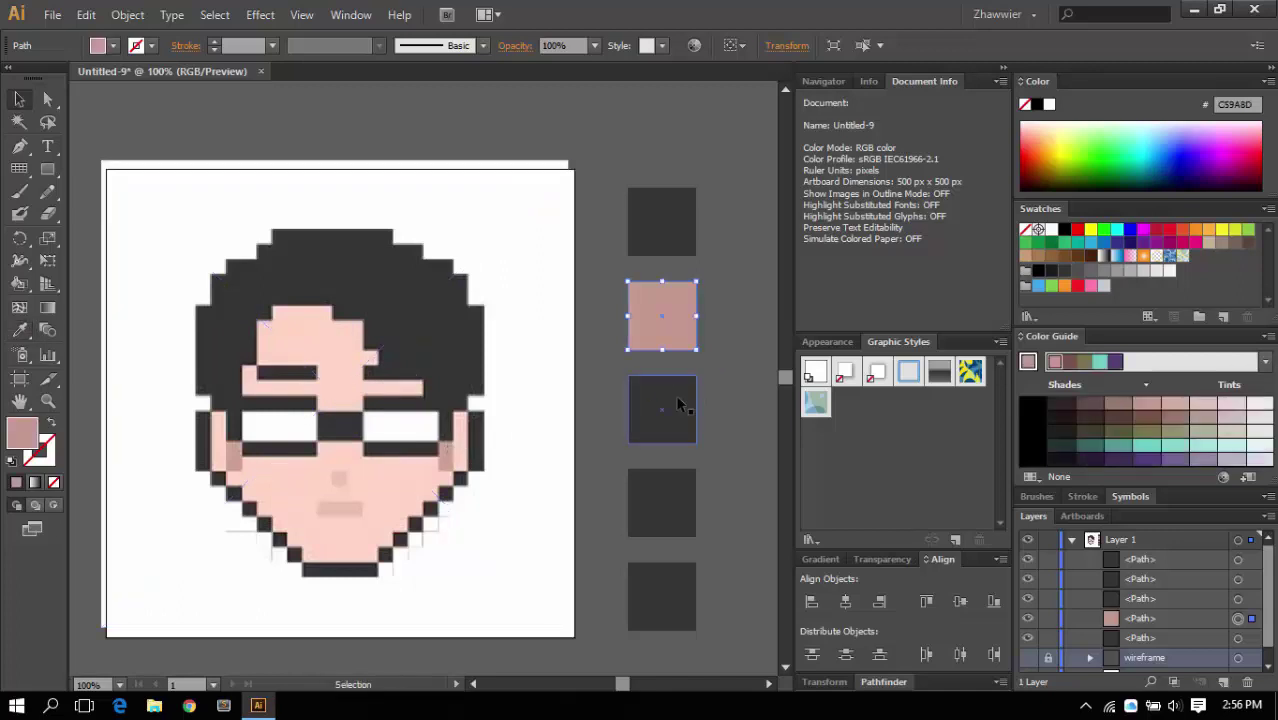
click(671, 408)
key(i)
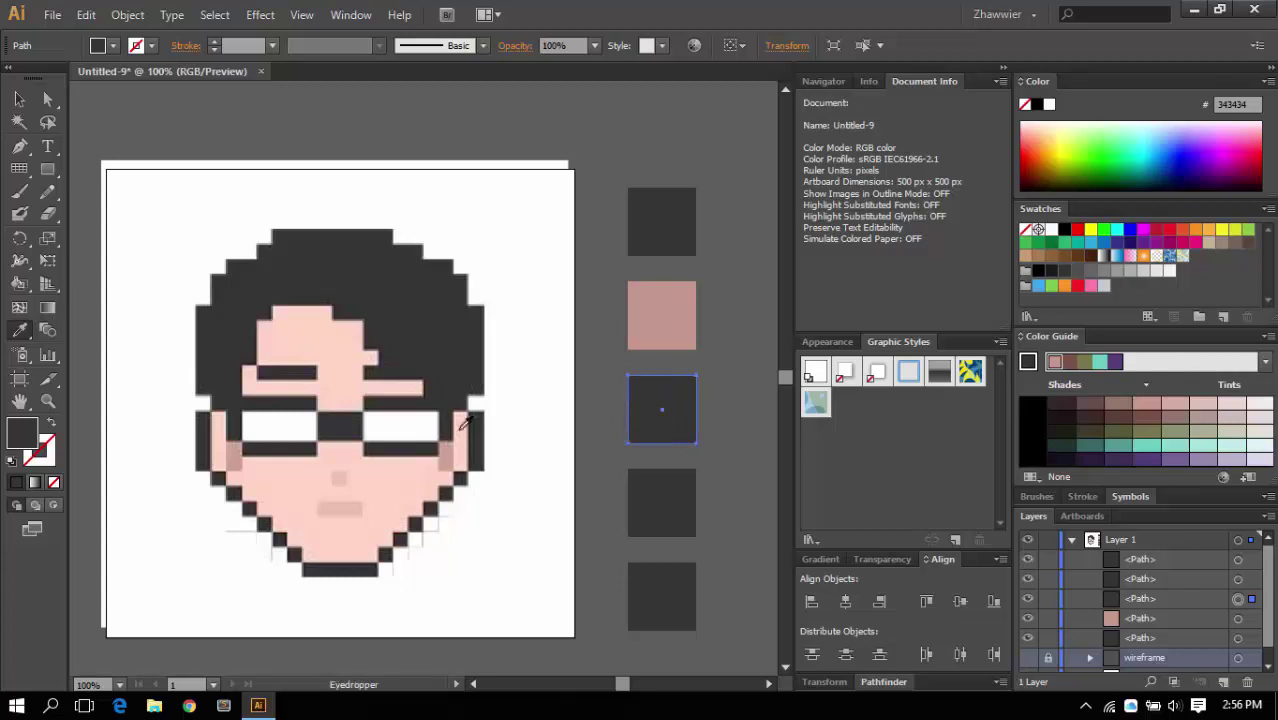
click(346, 507)
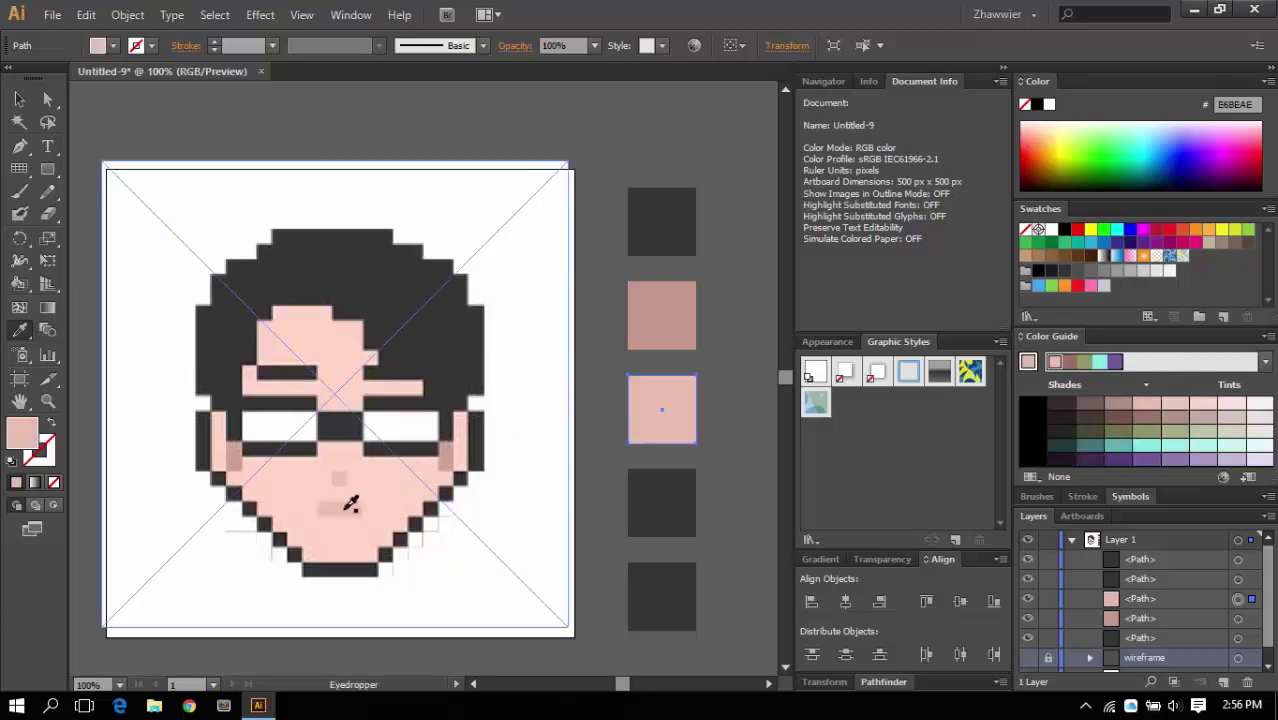
ctrl+click(662, 512)
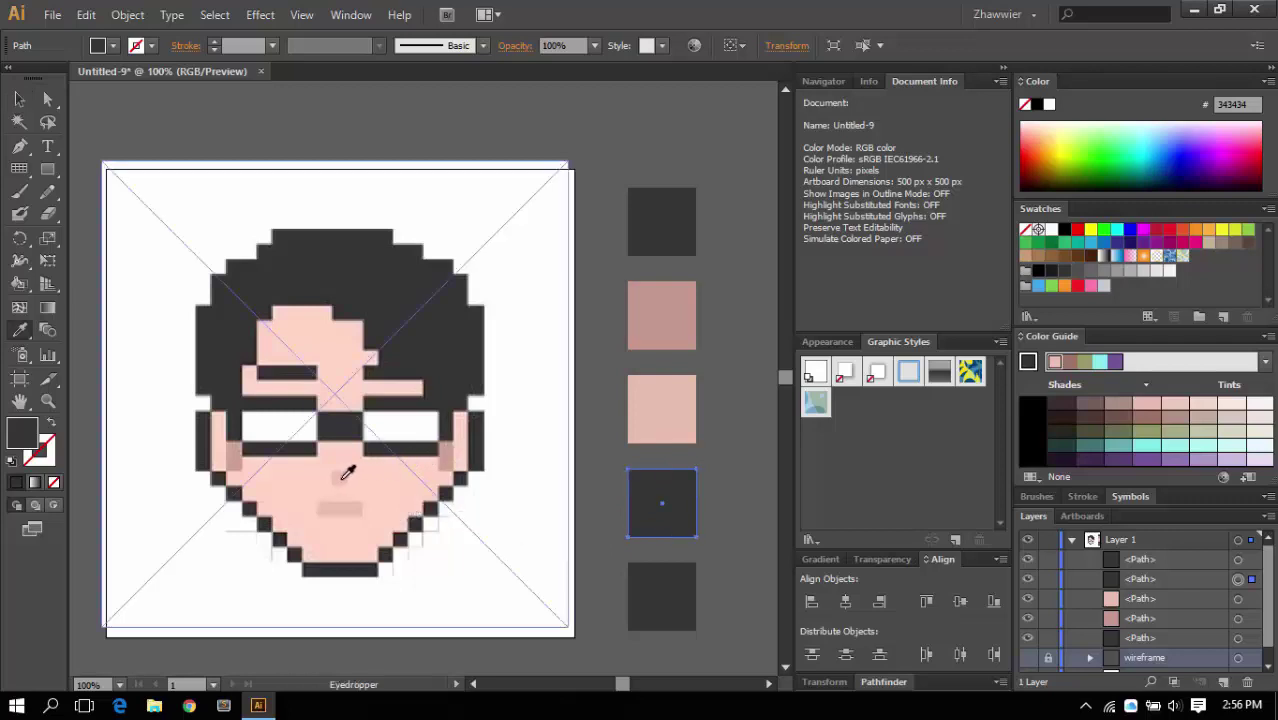
click(388, 466)
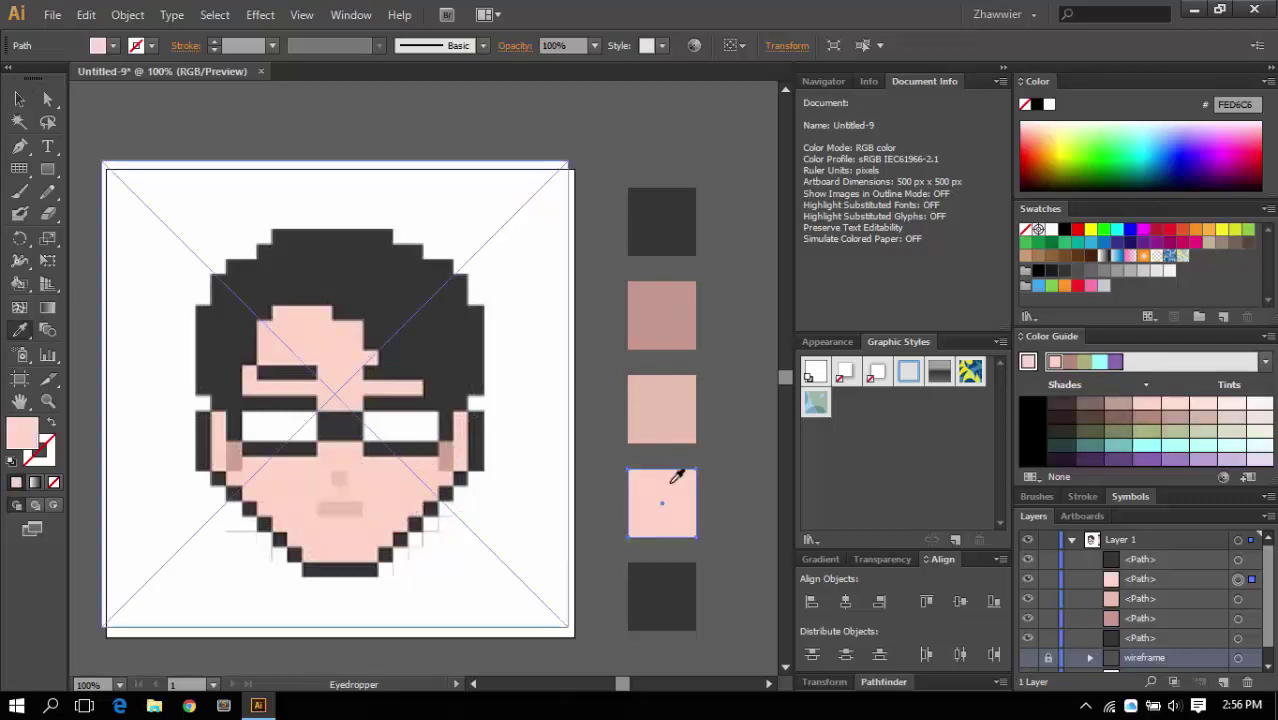
ctrl+click(662, 590)
click(418, 422)
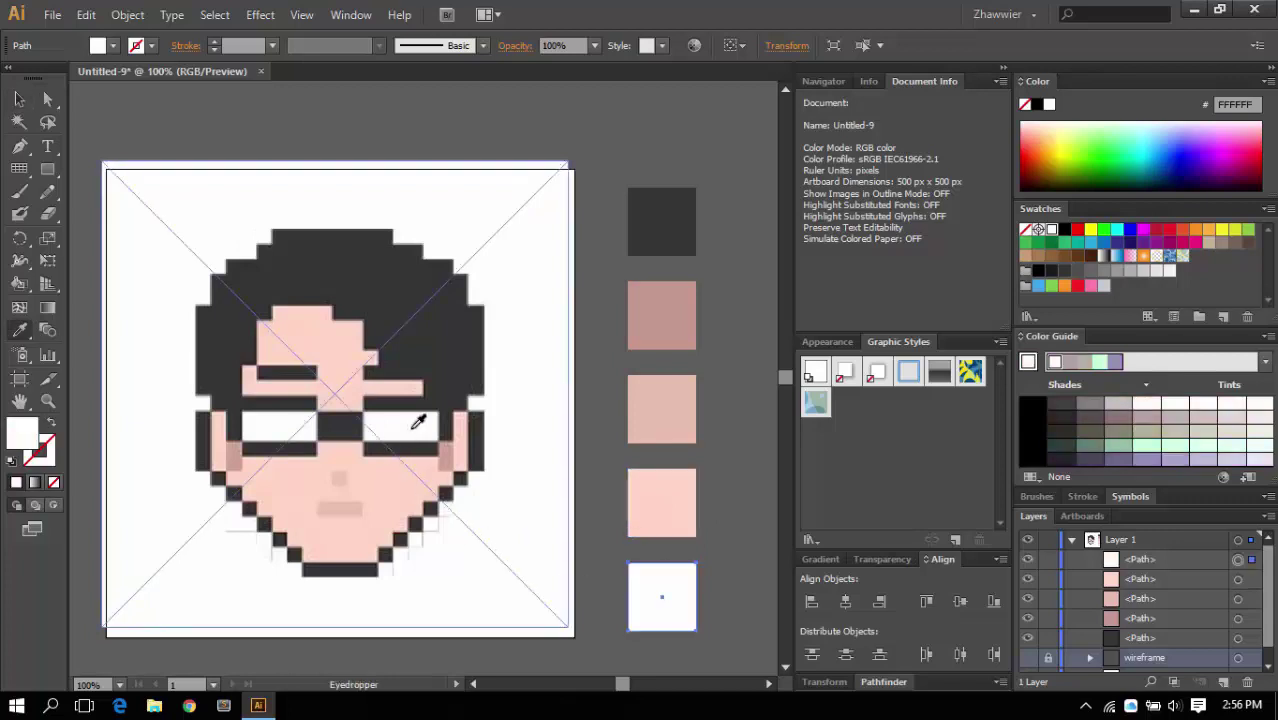
ctrl+click(752, 396)
drag(752, 396, 762, 386)
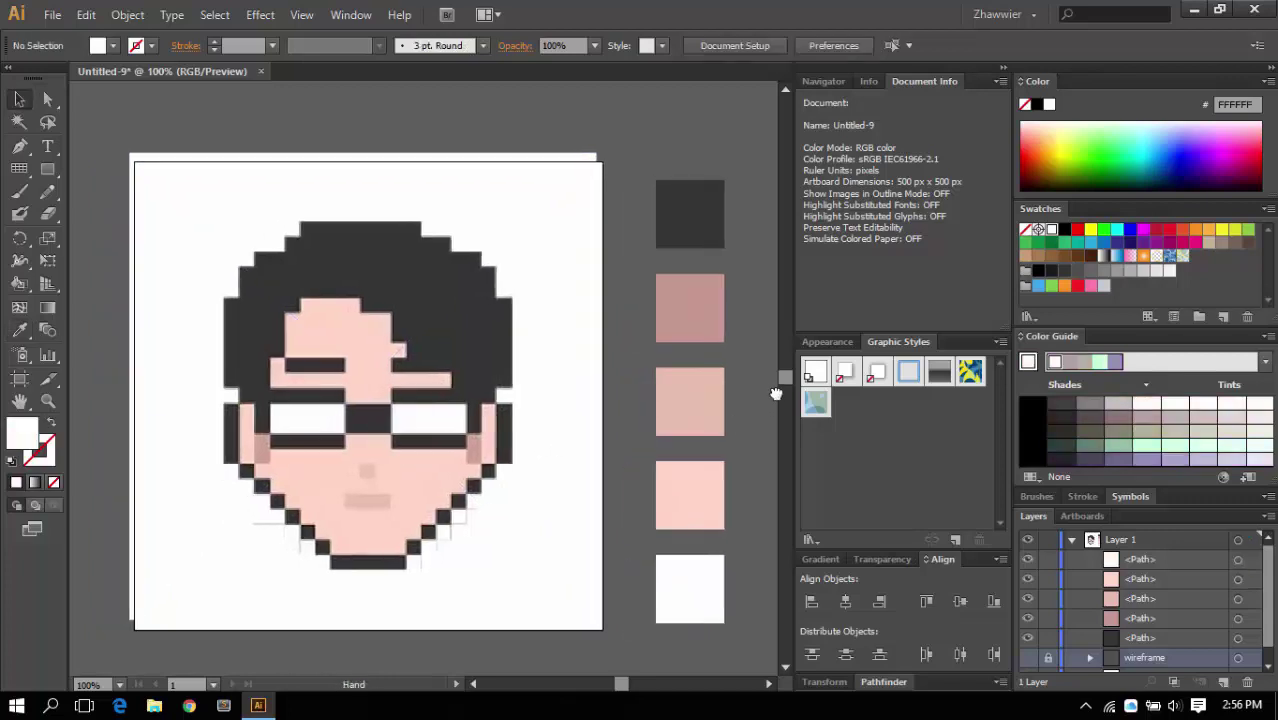
click(520, 186)
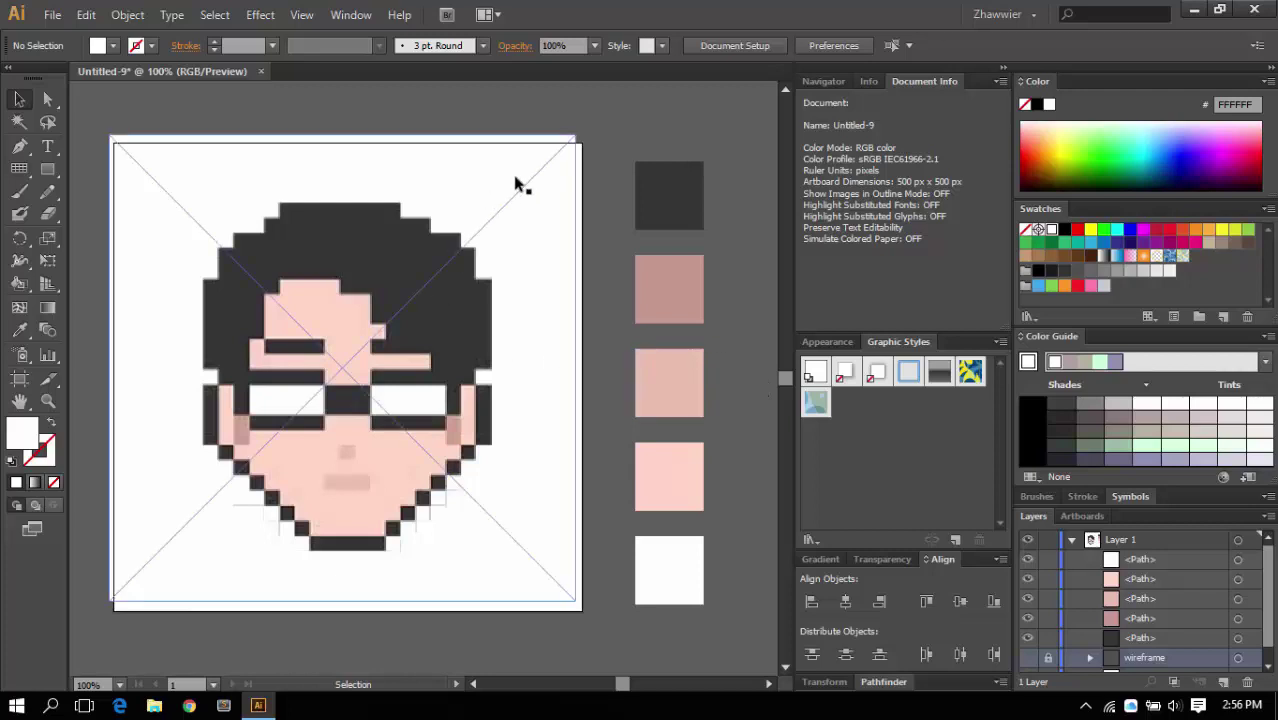
Set the avatar image to 80% opacity in Transparency and turn the wireframe layer's eye back on.
scroll(1070, 645, down, 1)
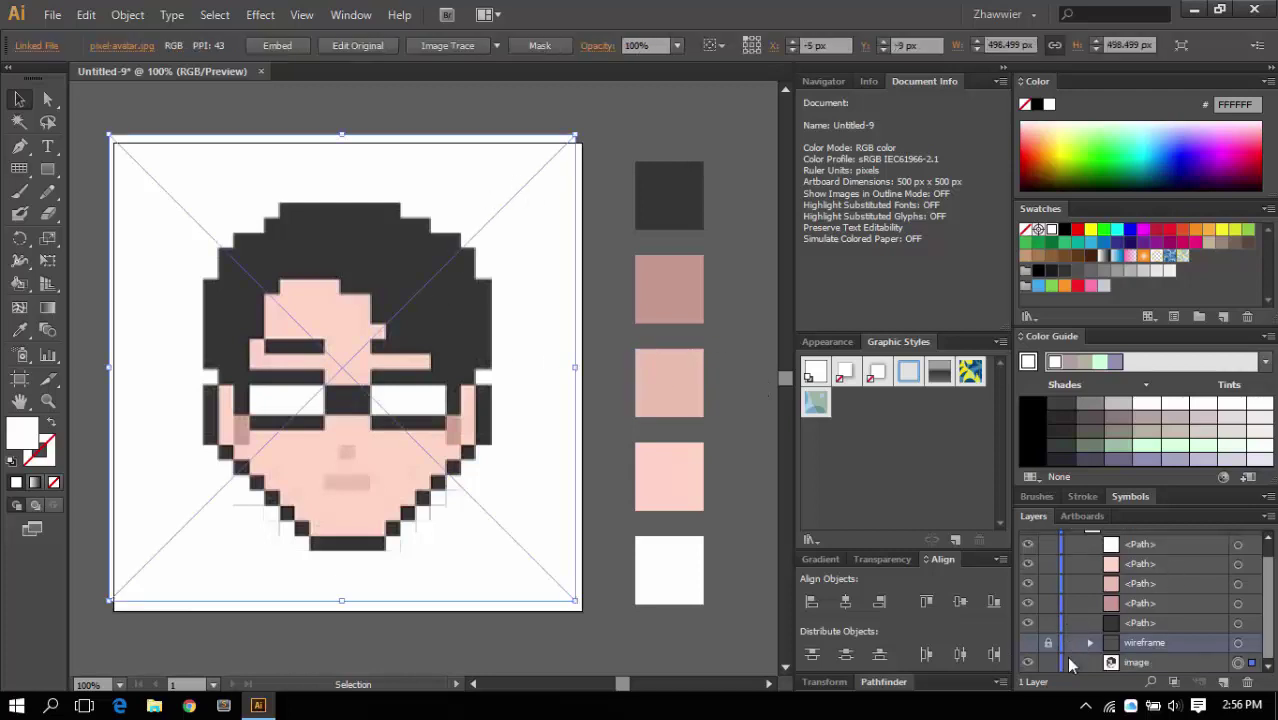
click(880, 560)
click(997, 544)
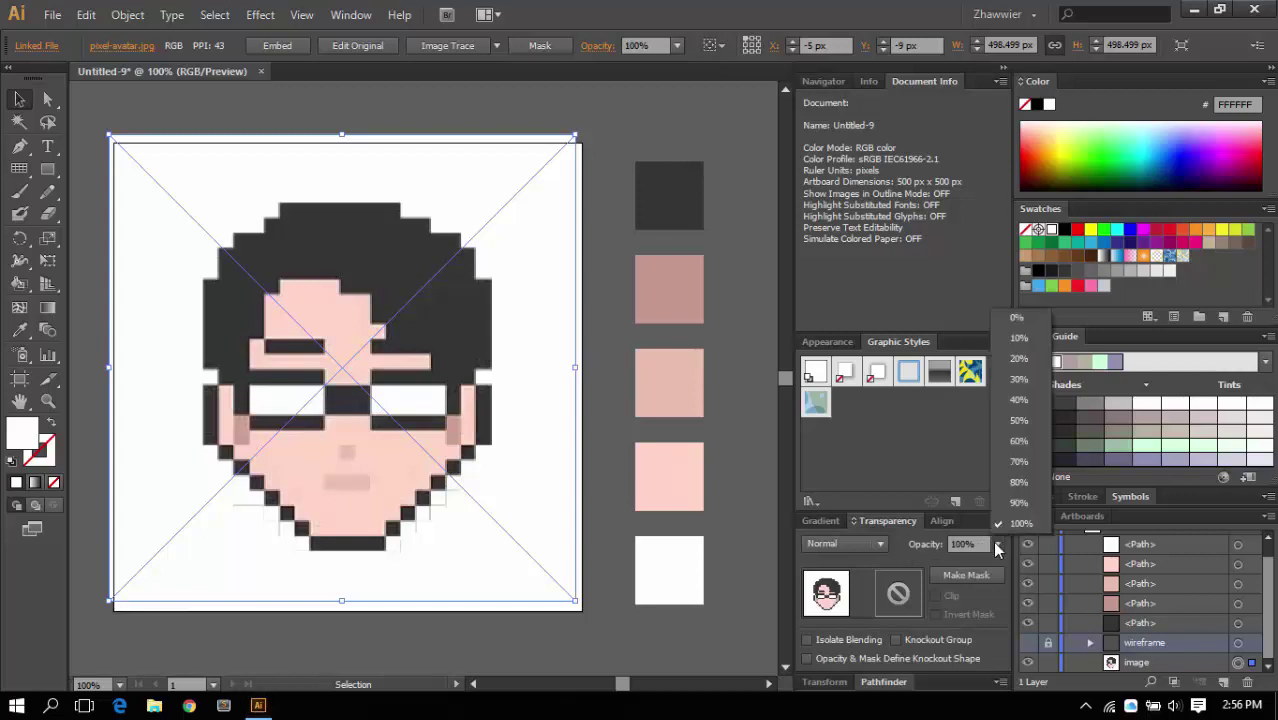
click(1017, 482)
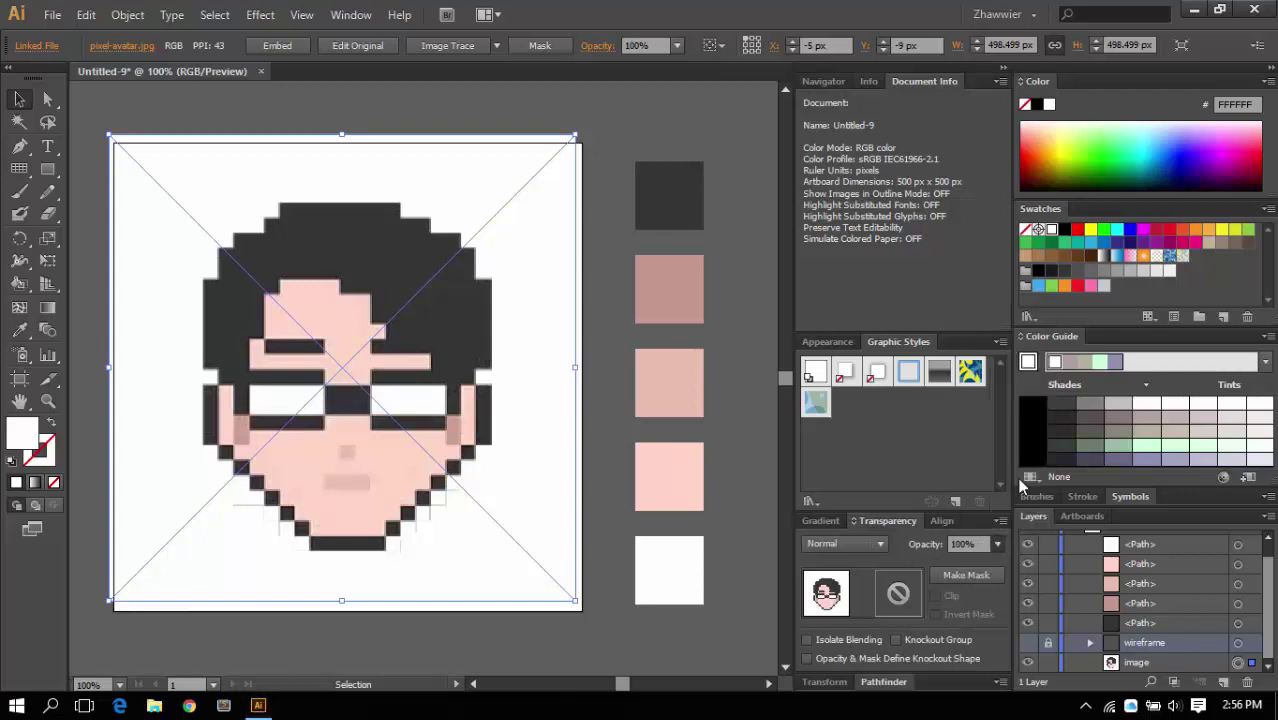
click(624, 672)
drag(564, 639, 598, 637)
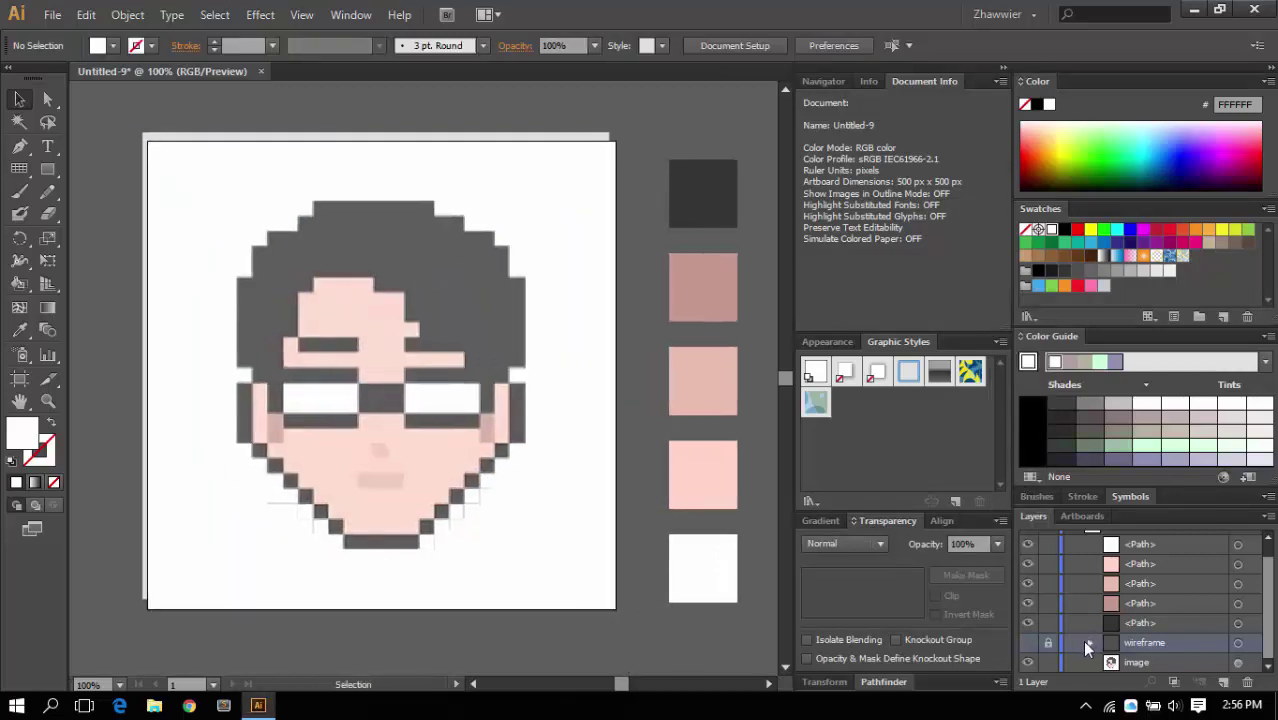
click(1029, 643)
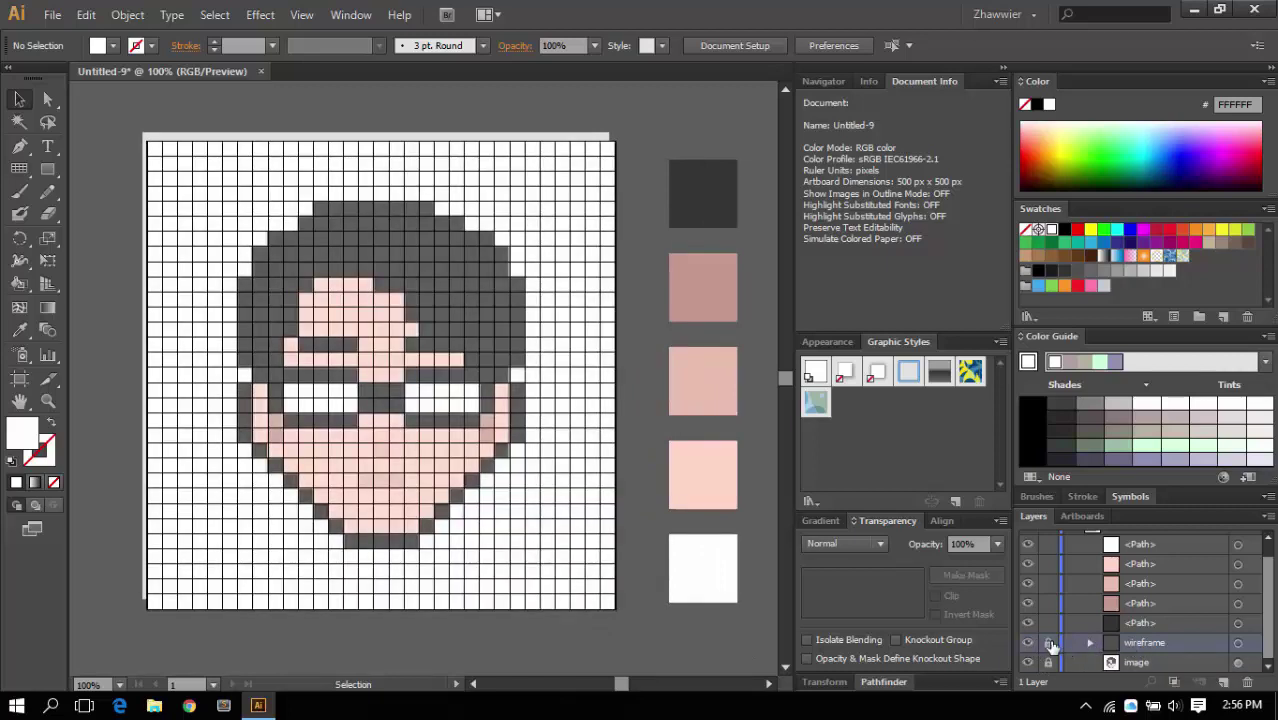
Select the wireframe grid group and apply Object > Live Paint > Make.
drag(622, 371, 646, 386)
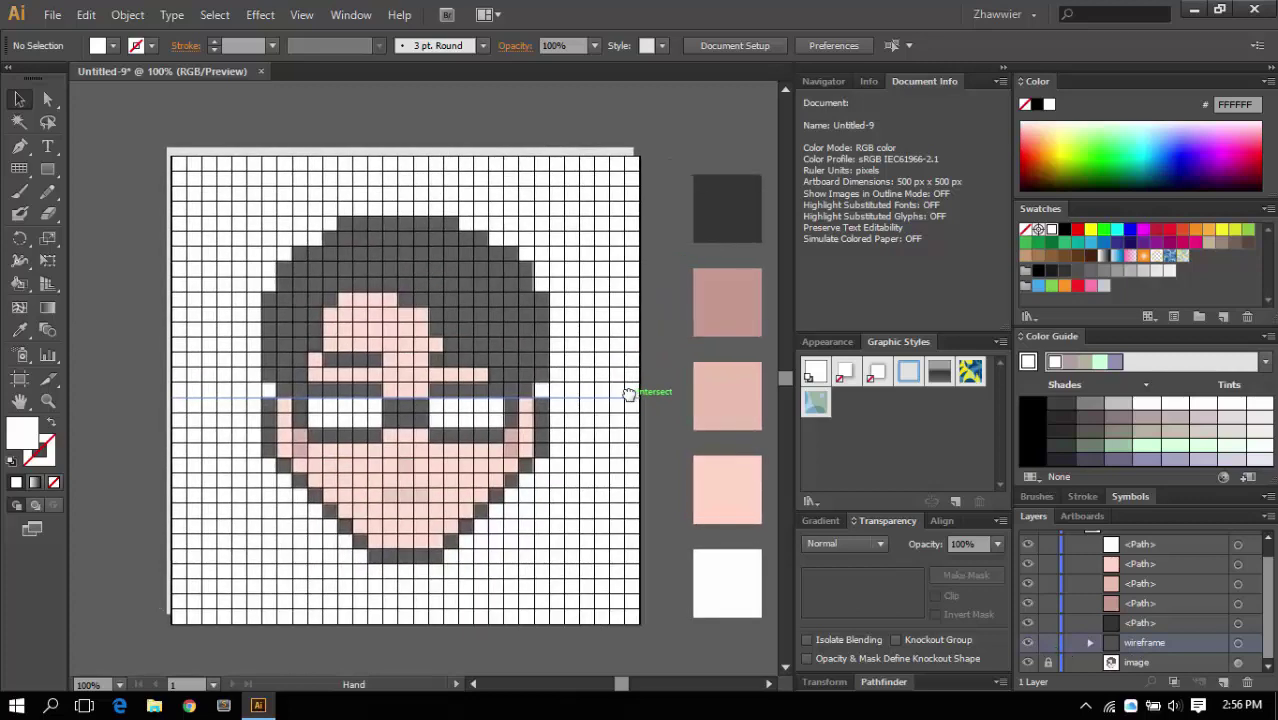
click(452, 464)
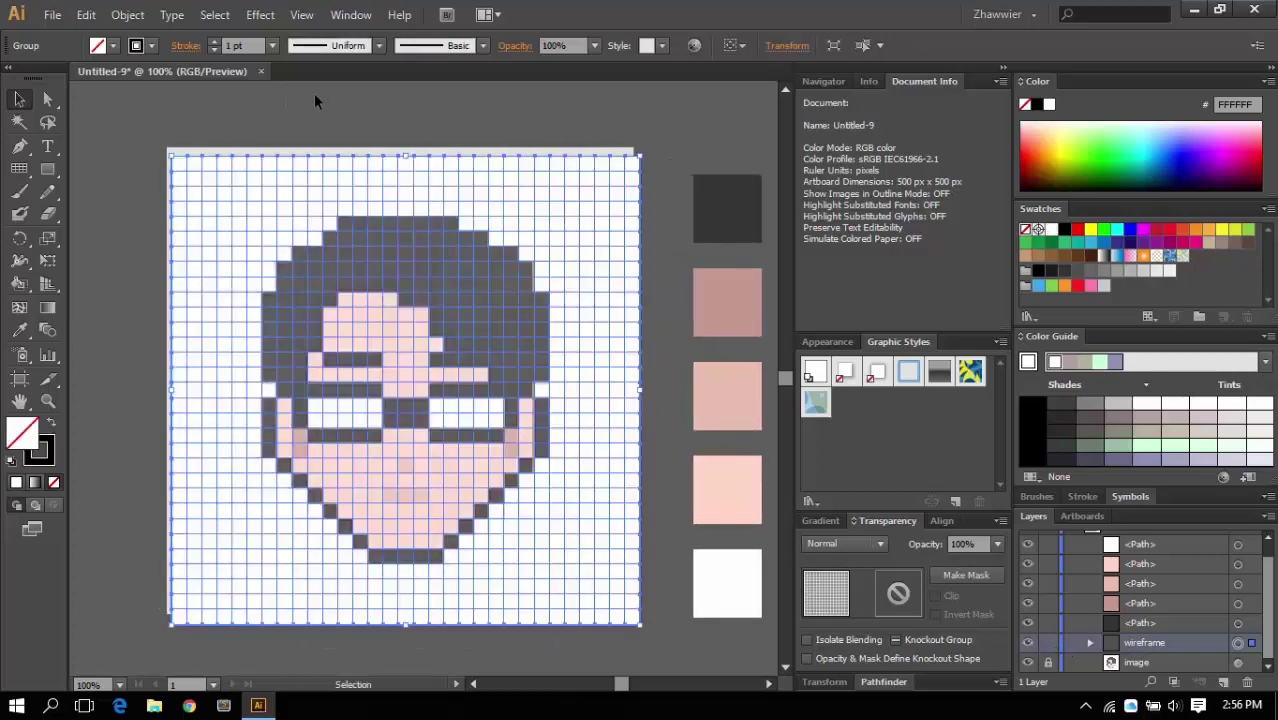
click(125, 16)
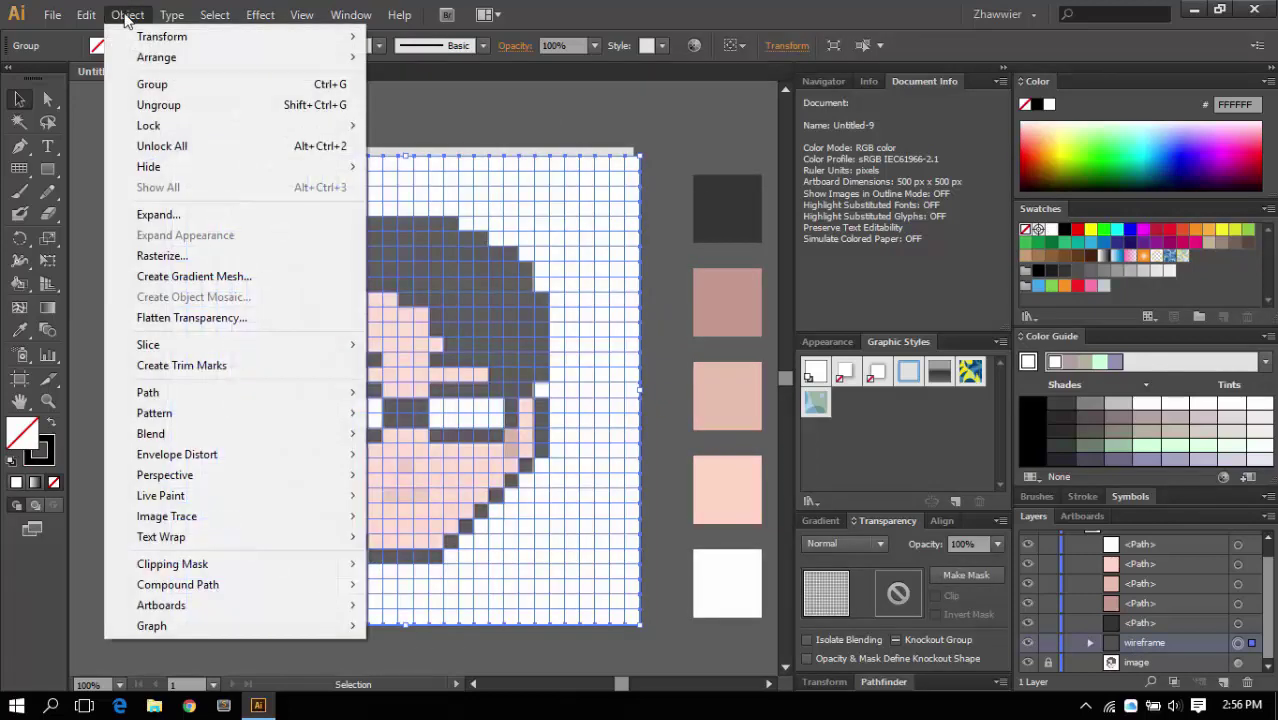
mouse_move(160, 495)
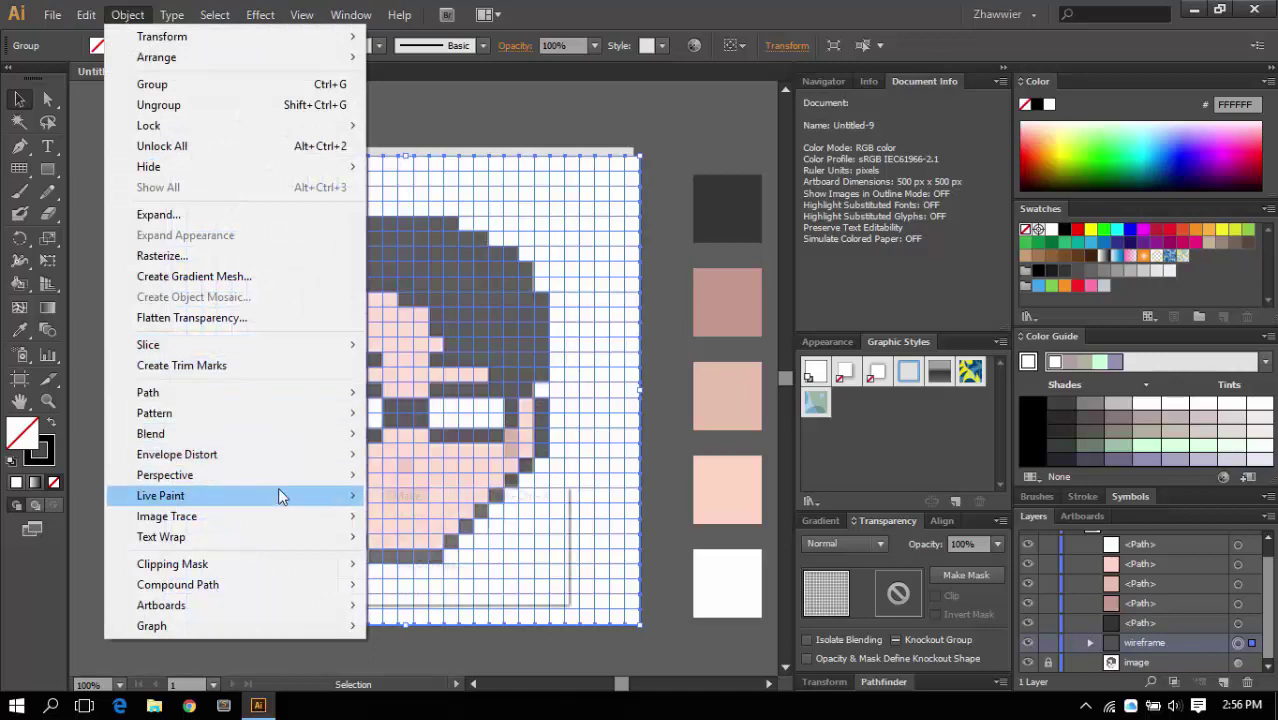
click(383, 498)
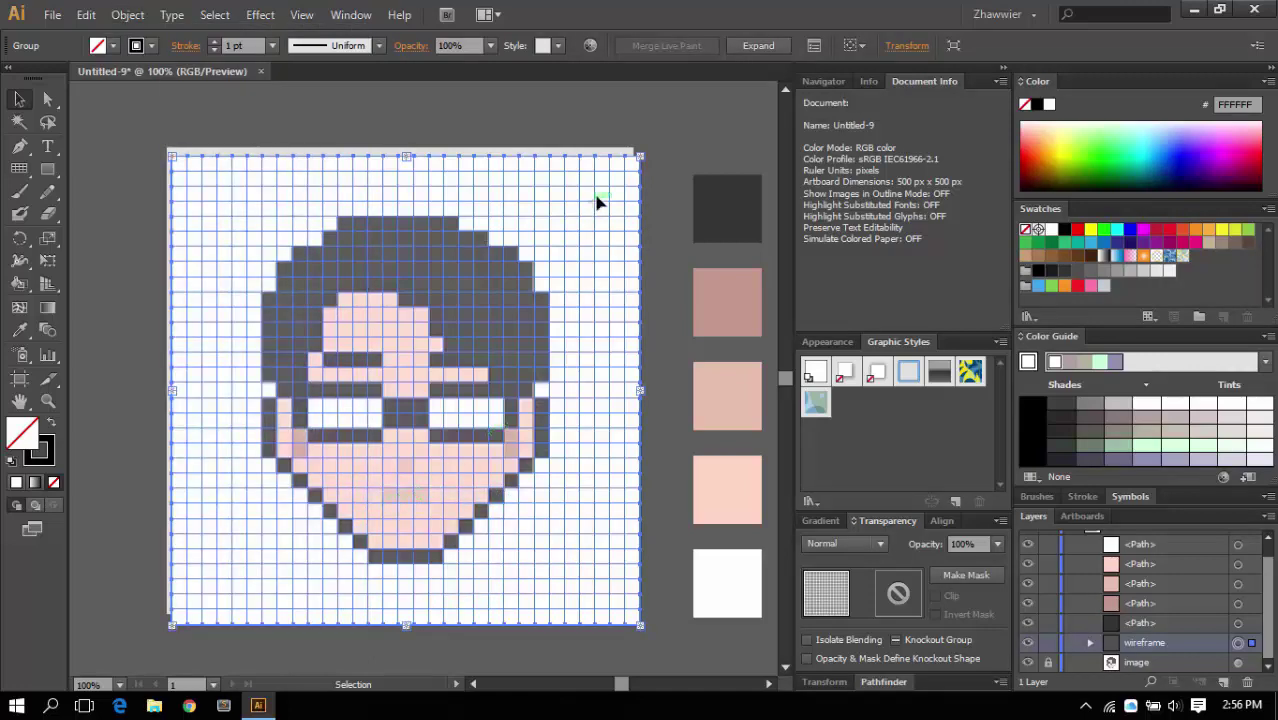
click(659, 218)
drag(644, 222, 607, 229)
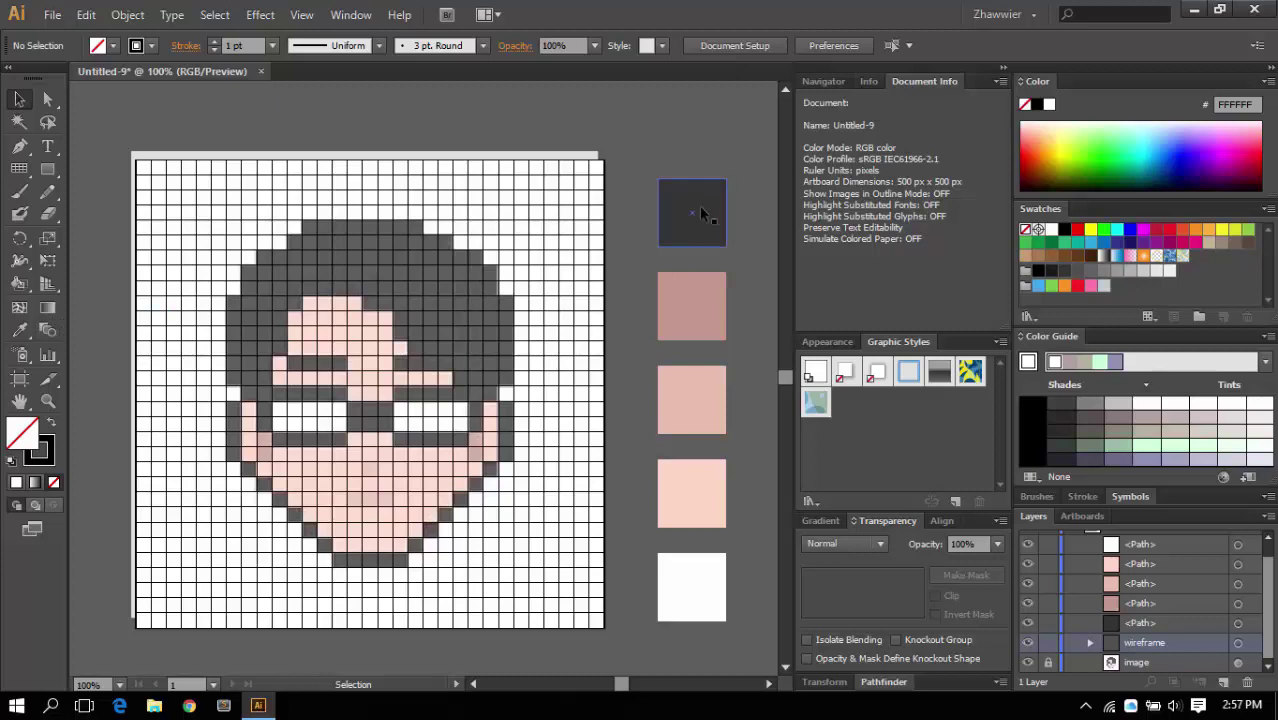
Sample the dark hair colour from the first square and switch to the Live Paint Bucket.
key(i)
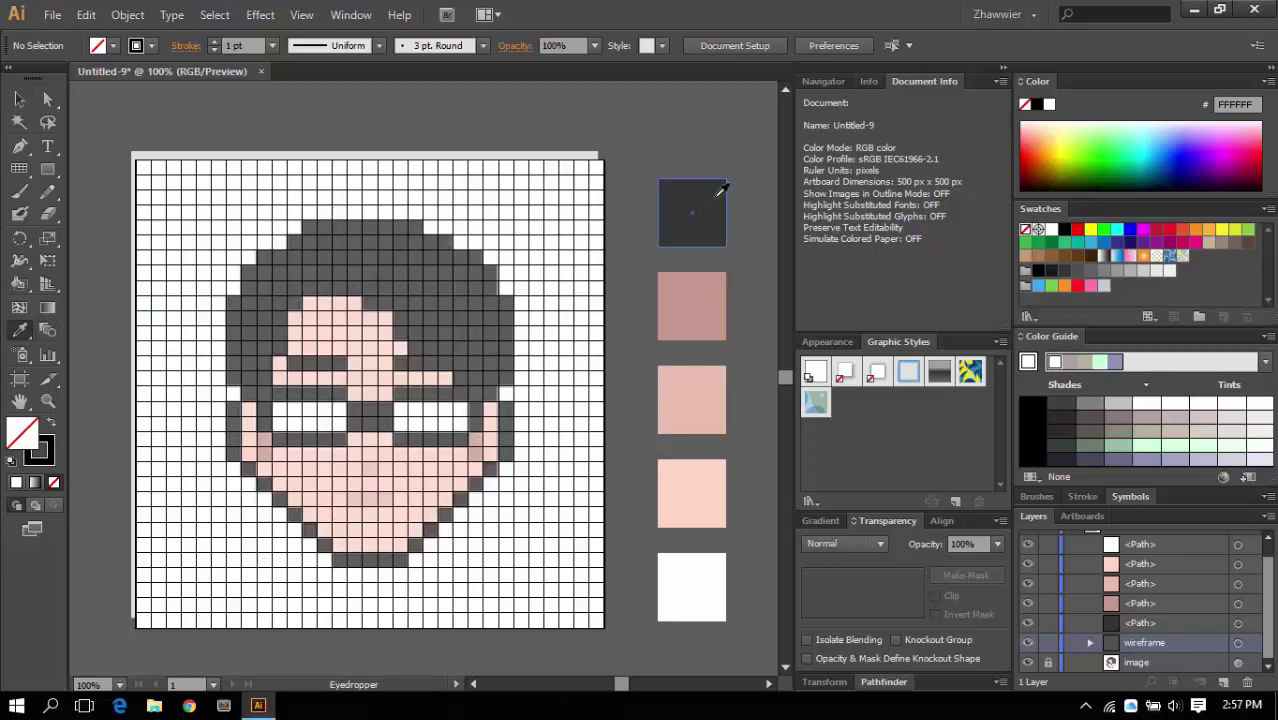
click(717, 195)
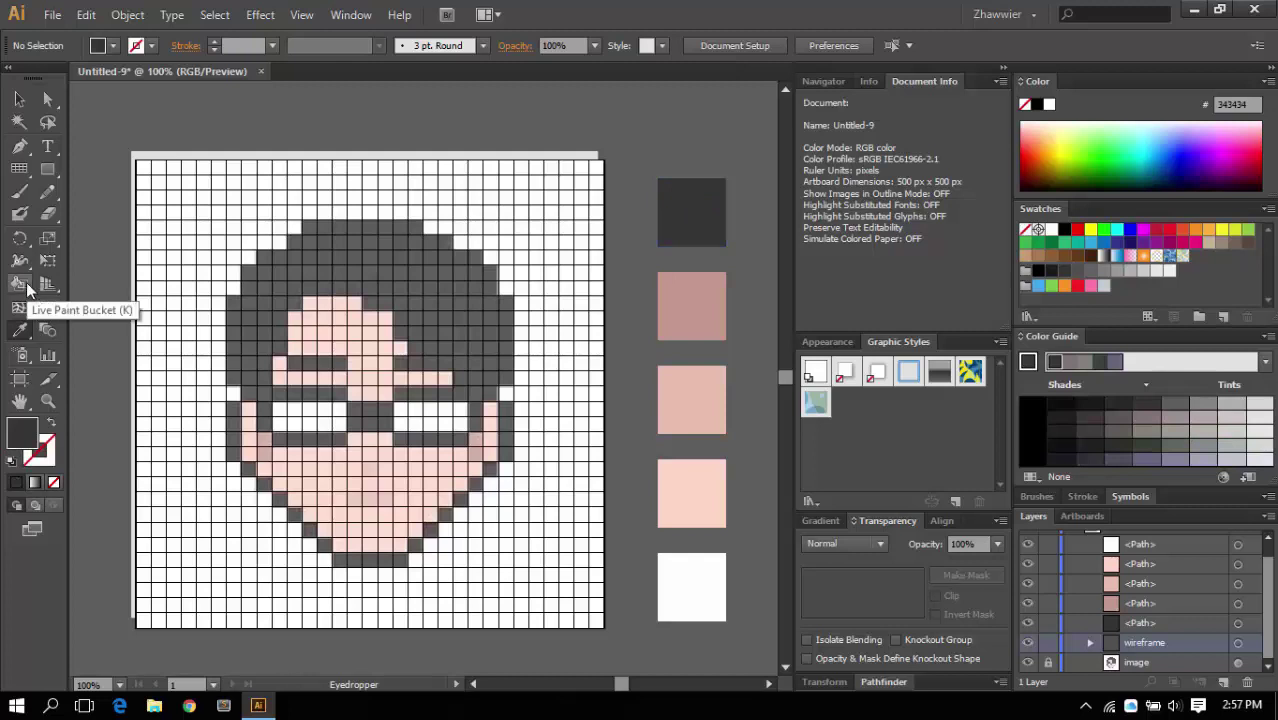
drag(28, 289, 91, 305)
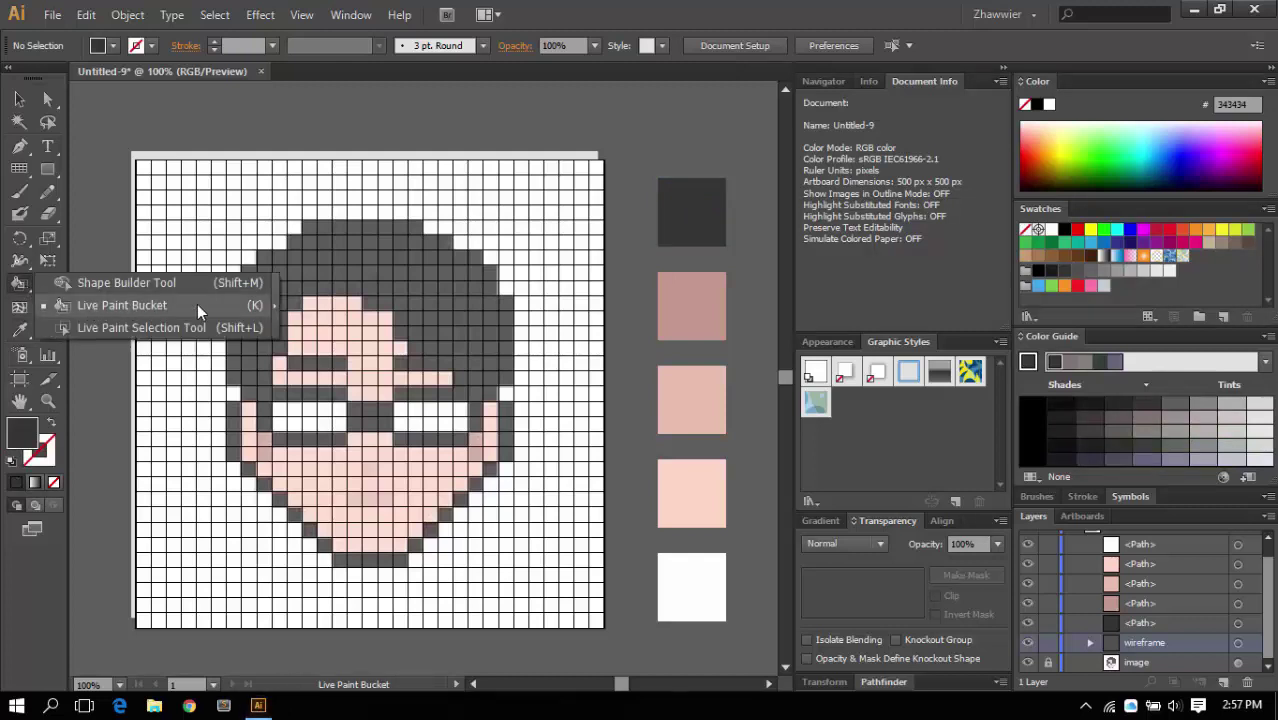
click(198, 306)
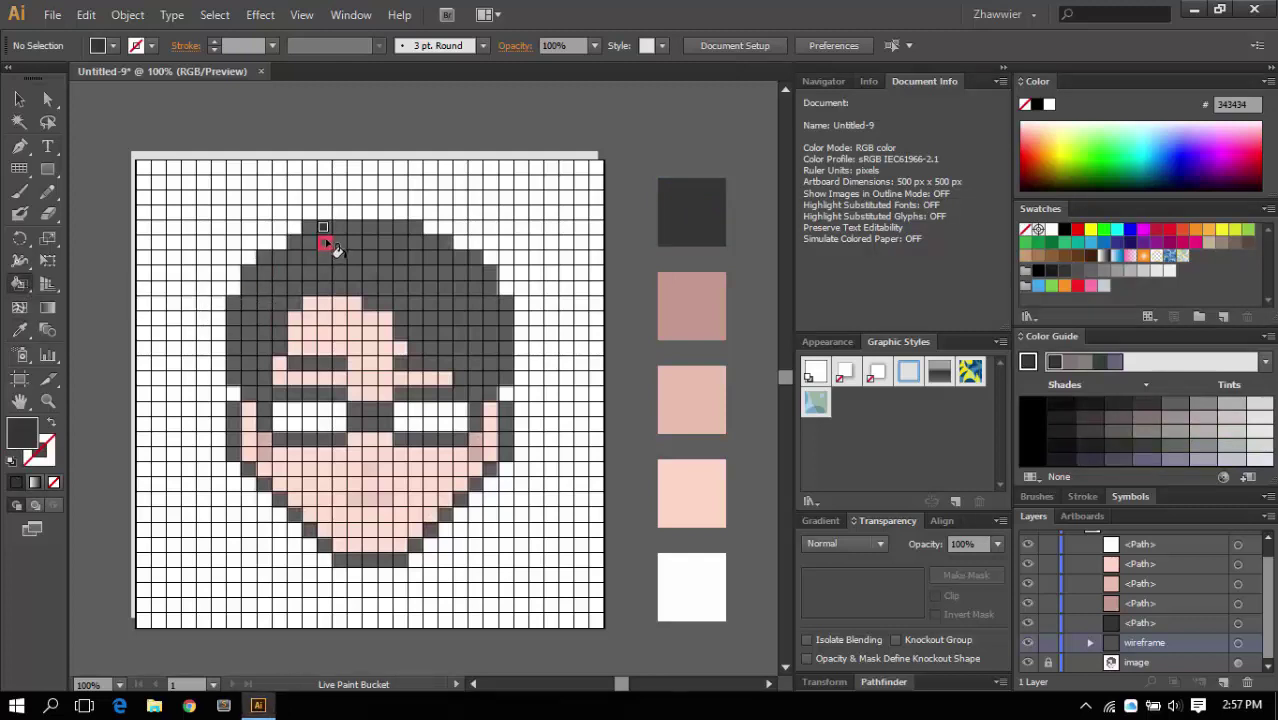
Paint the top hair rows of the grid dark charcoal.
drag(327, 236, 418, 240)
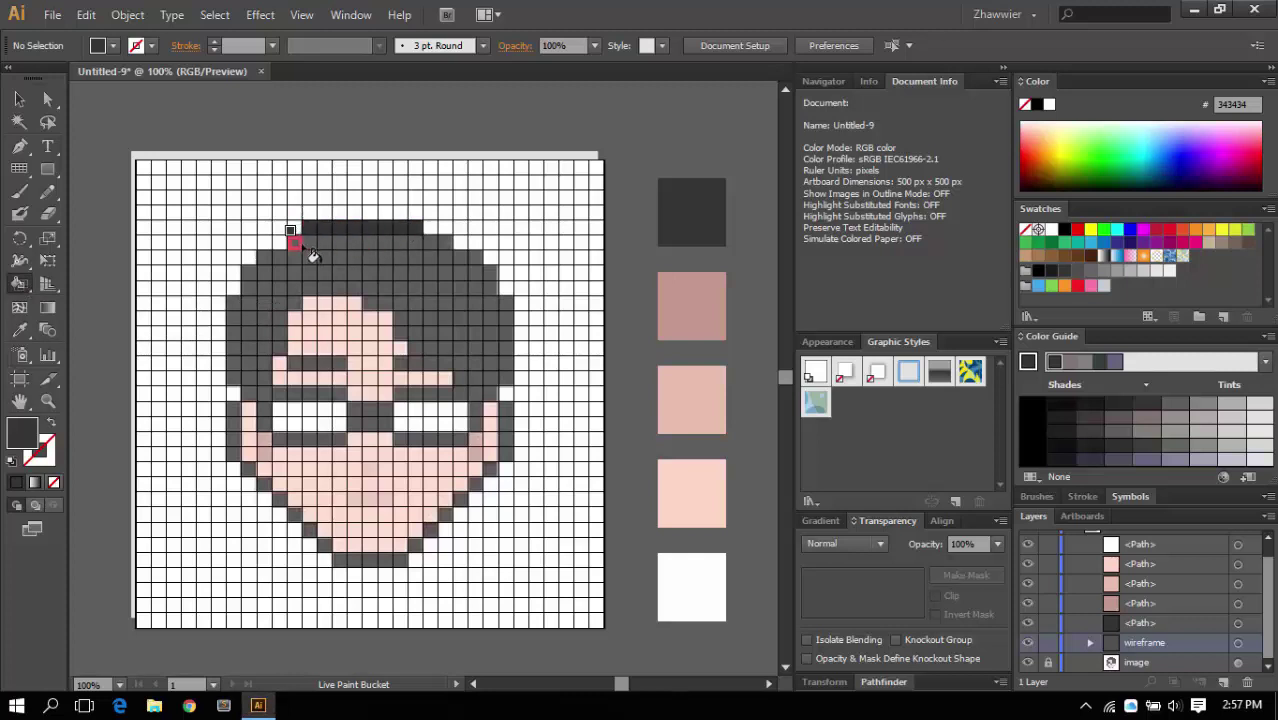
drag(297, 242, 445, 262)
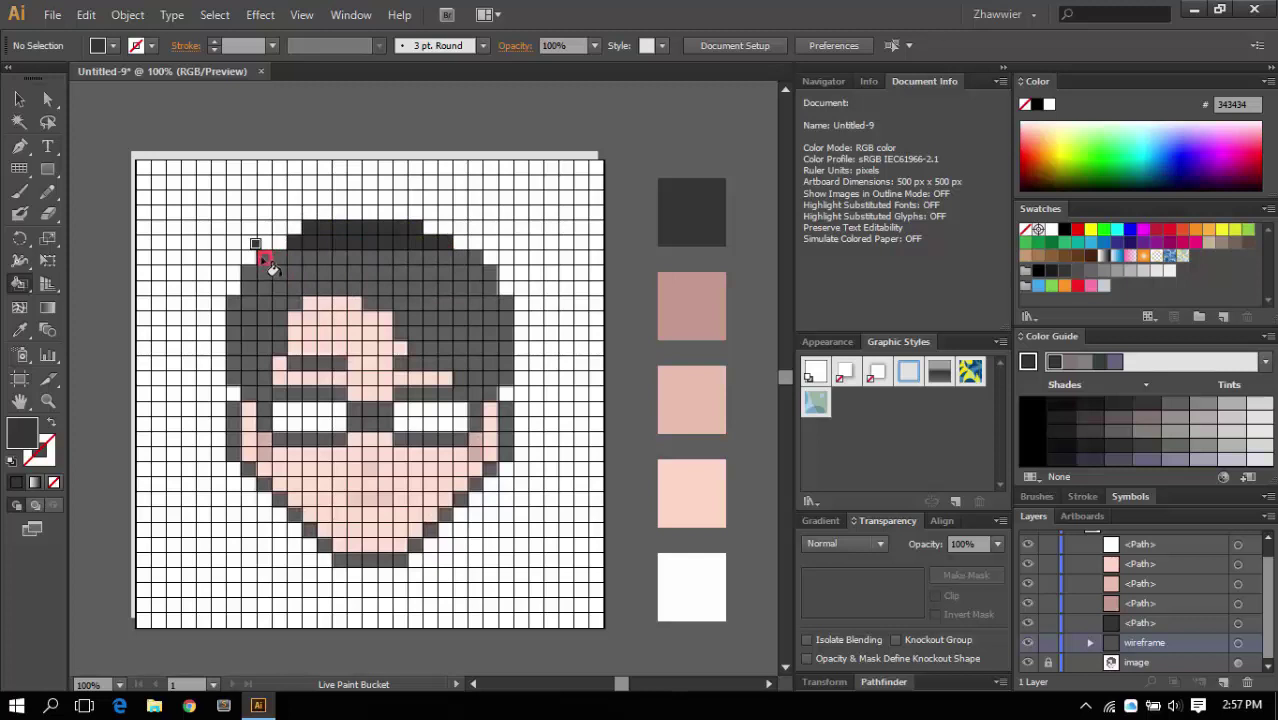
drag(263, 256, 478, 275)
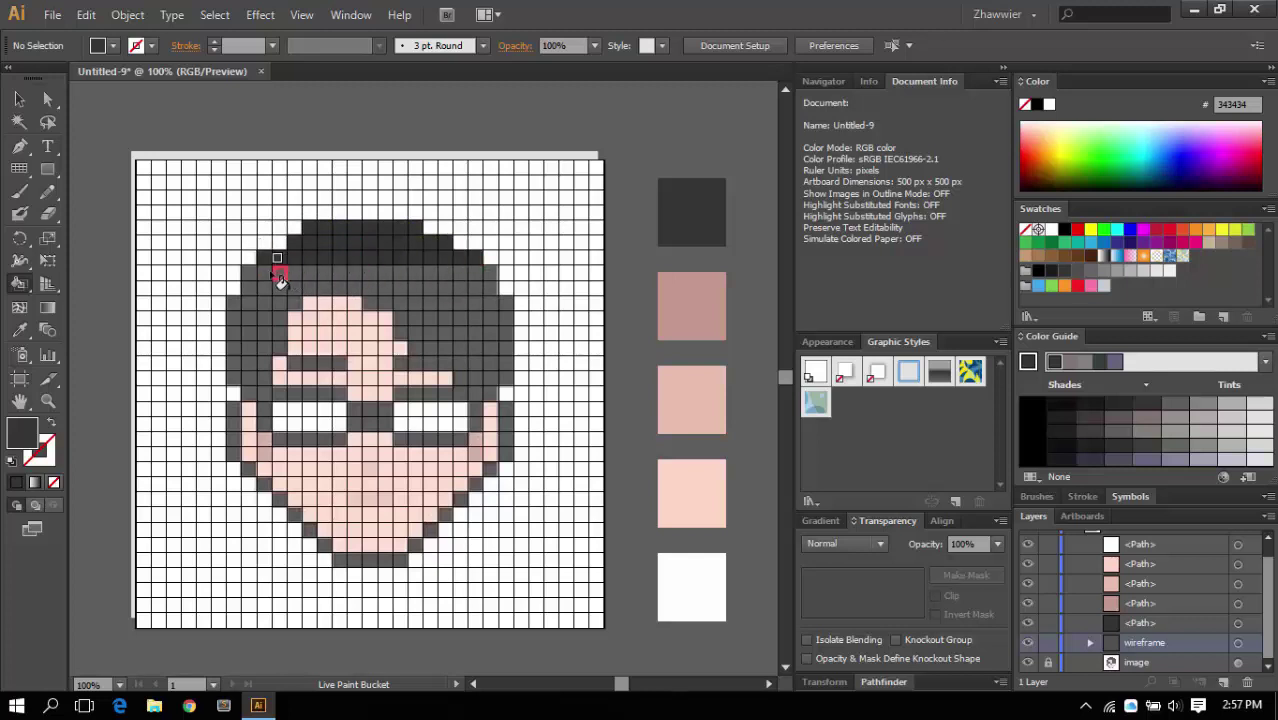
drag(251, 274, 490, 278)
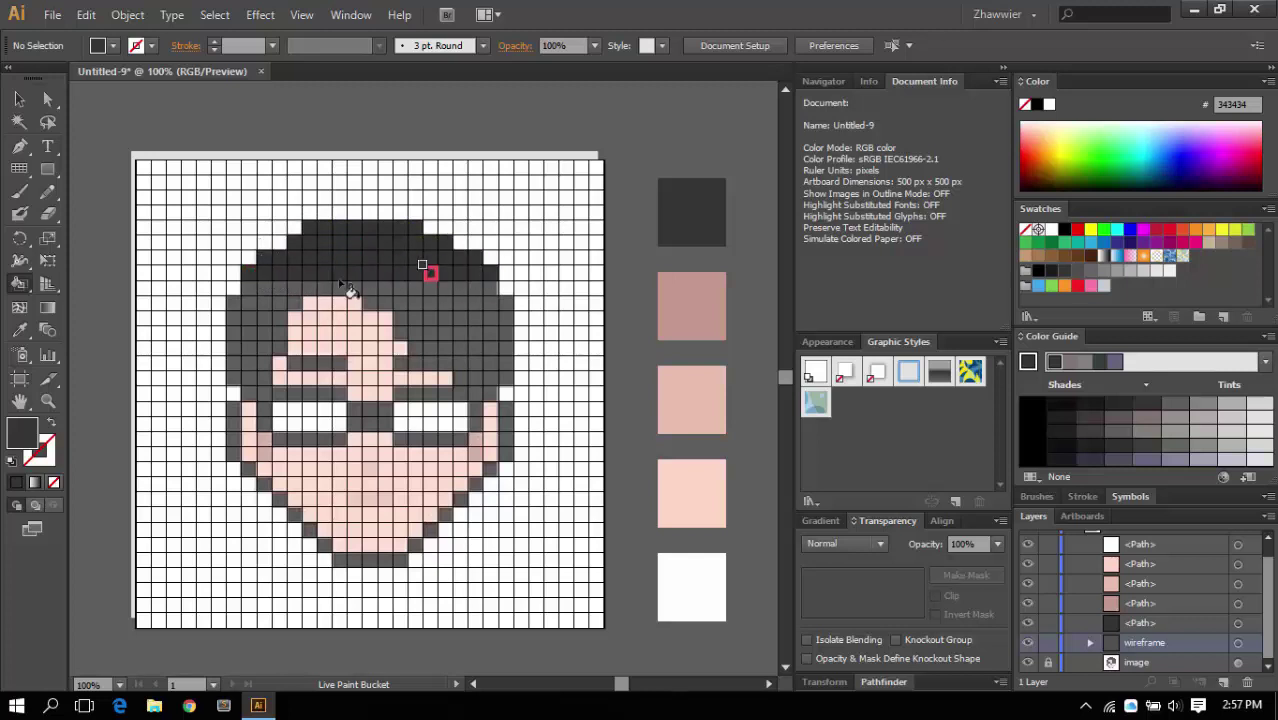
drag(251, 289, 490, 296)
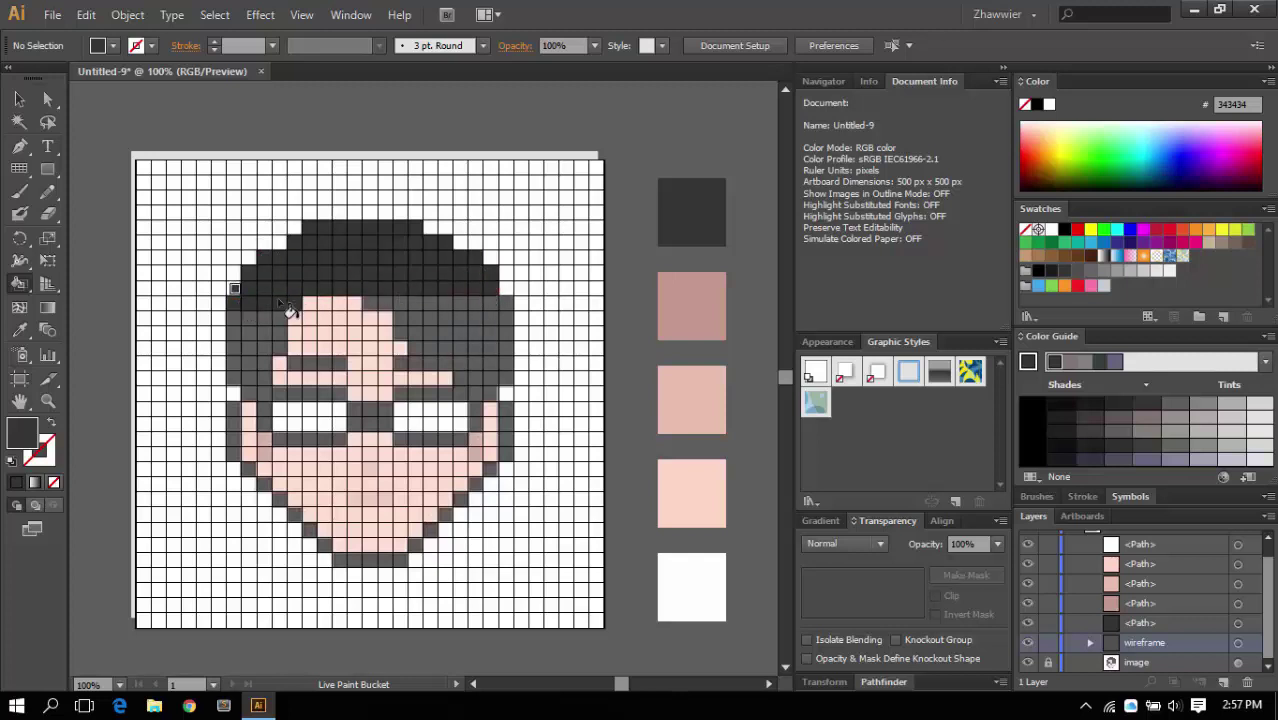
mouse_move(247, 326)
mouse_down()
mouse_move(285, 322)
mouse_move(287, 341)
mouse_move(238, 350)
mouse_move(268, 385)
mouse_move(262, 372)
mouse_move(268, 425)
mouse_move(274, 410)
mouse_move(352, 400)
mouse_up()
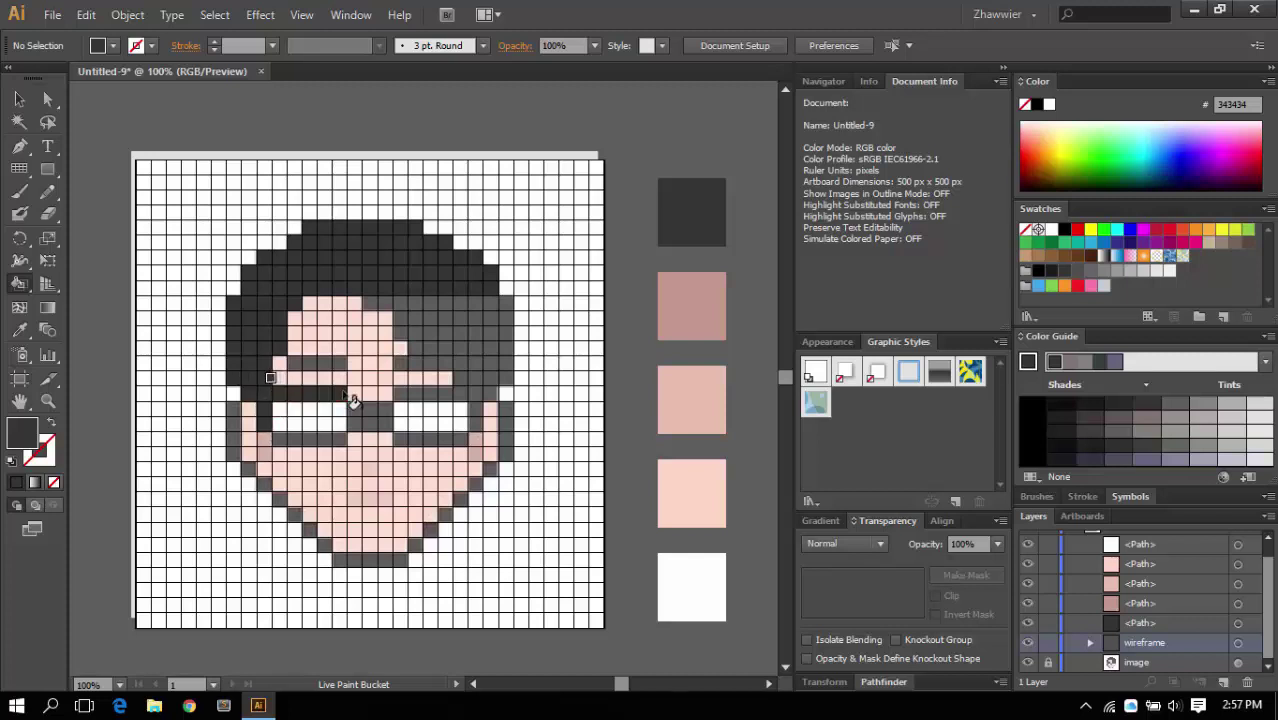
Darken the glasses bridge, lens frame rows, eyebrow row and remaining grey hair rows.
mouse_move(282, 440)
mouse_down()
mouse_move(340, 441)
mouse_move(372, 416)
mouse_up()
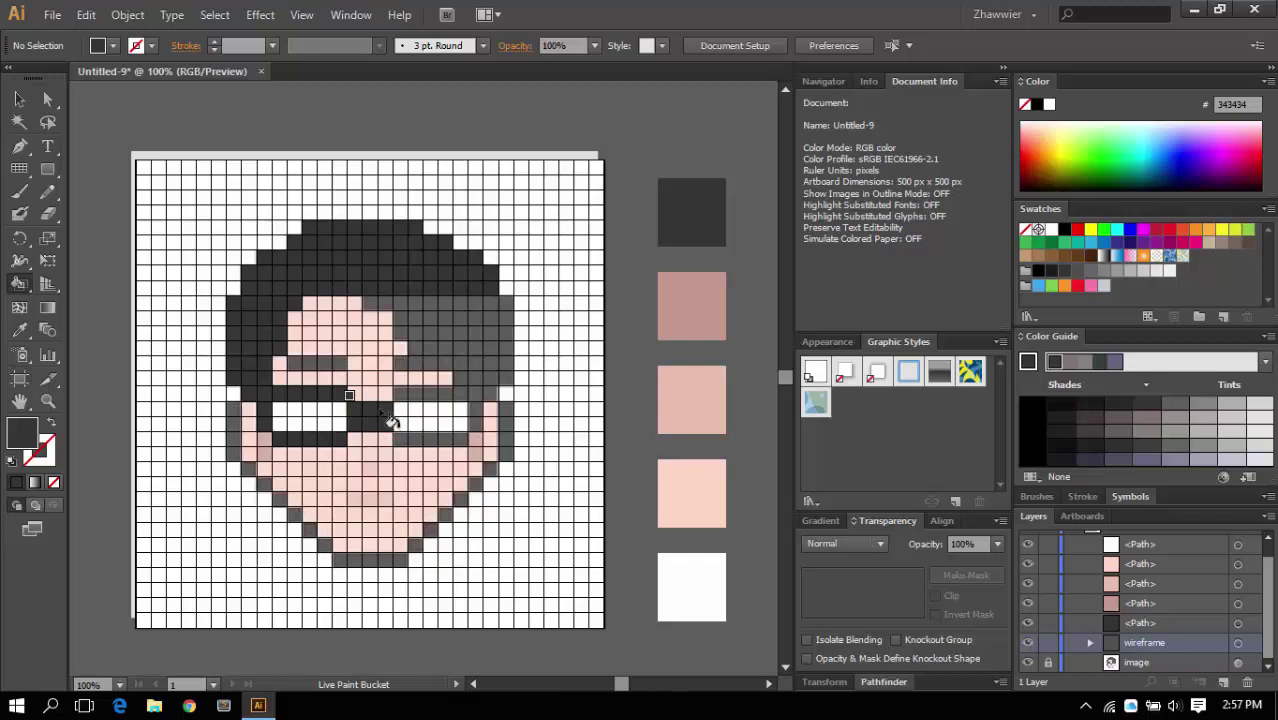
click(455, 395)
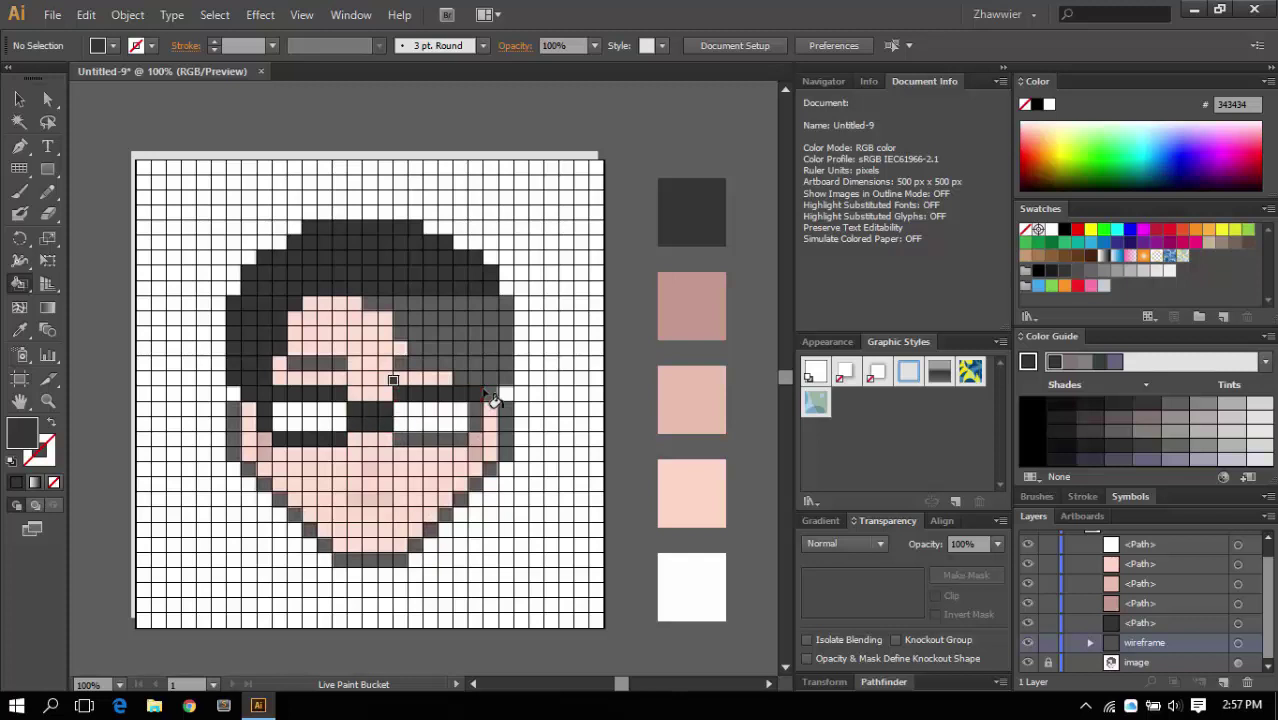
drag(403, 441, 470, 438)
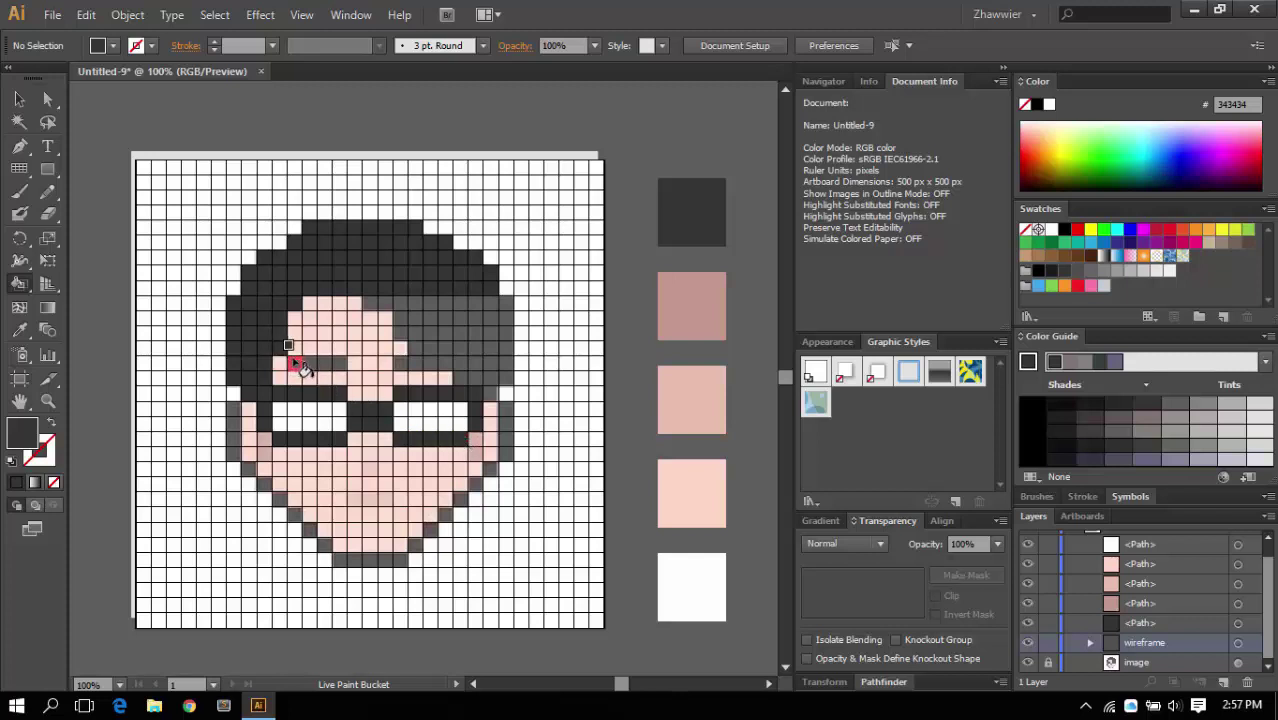
mouse_move(292, 362)
mouse_down()
mouse_move(508, 366)
mouse_move(505, 380)
mouse_move(378, 280)
mouse_move(470, 298)
mouse_move(505, 325)
mouse_up()
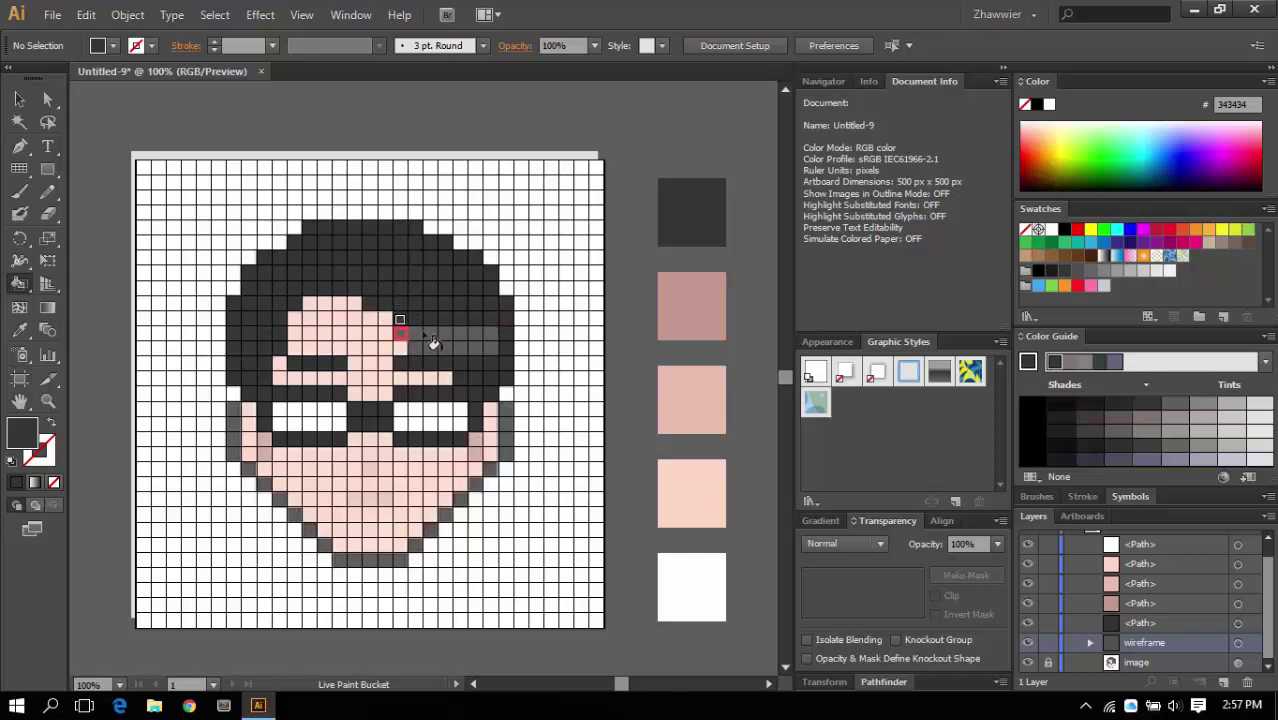
mouse_move(433, 343)
mouse_down()
mouse_move(505, 342)
mouse_move(505, 357)
mouse_up()
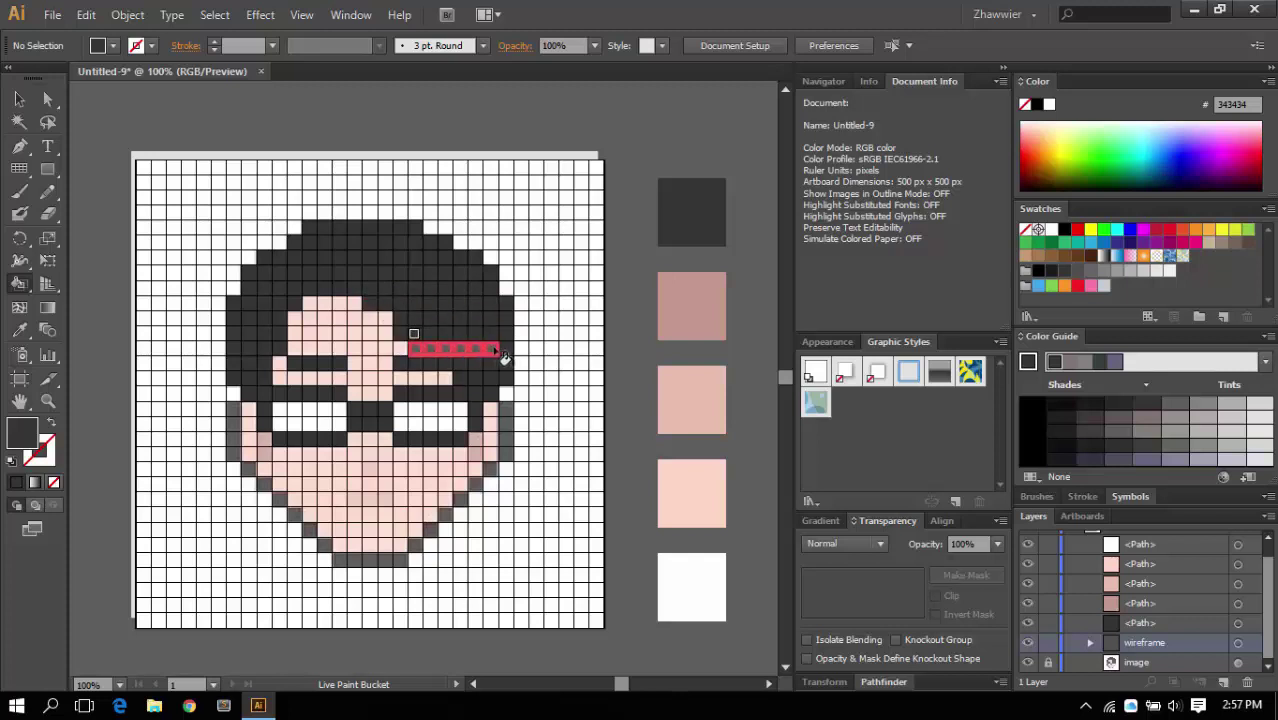
mouse_move(233, 405)
mouse_down()
mouse_move(255, 478)
mouse_move(334, 550)
mouse_move(384, 568)
mouse_move(504, 450)
mouse_move(508, 405)
mouse_up()
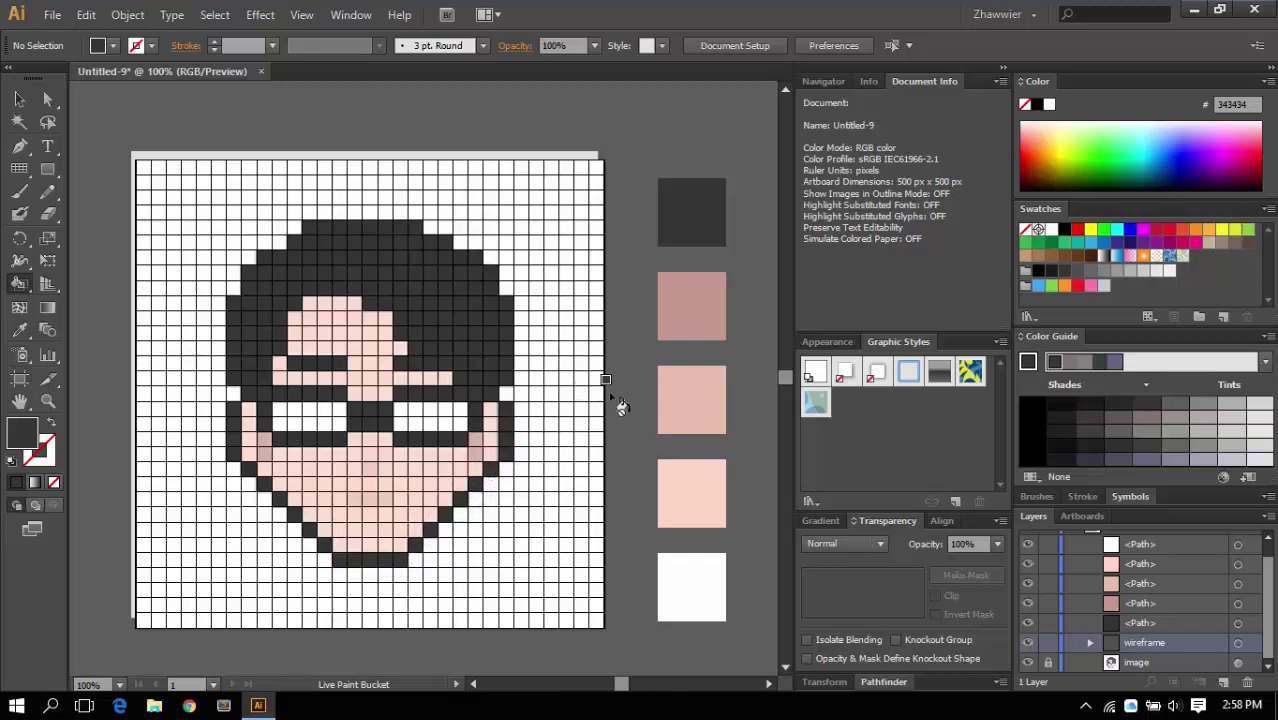
Hide and reshow the reference image to check the dark fills.
click(1029, 663)
click(1029, 663)
drag(505, 305, 515, 310)
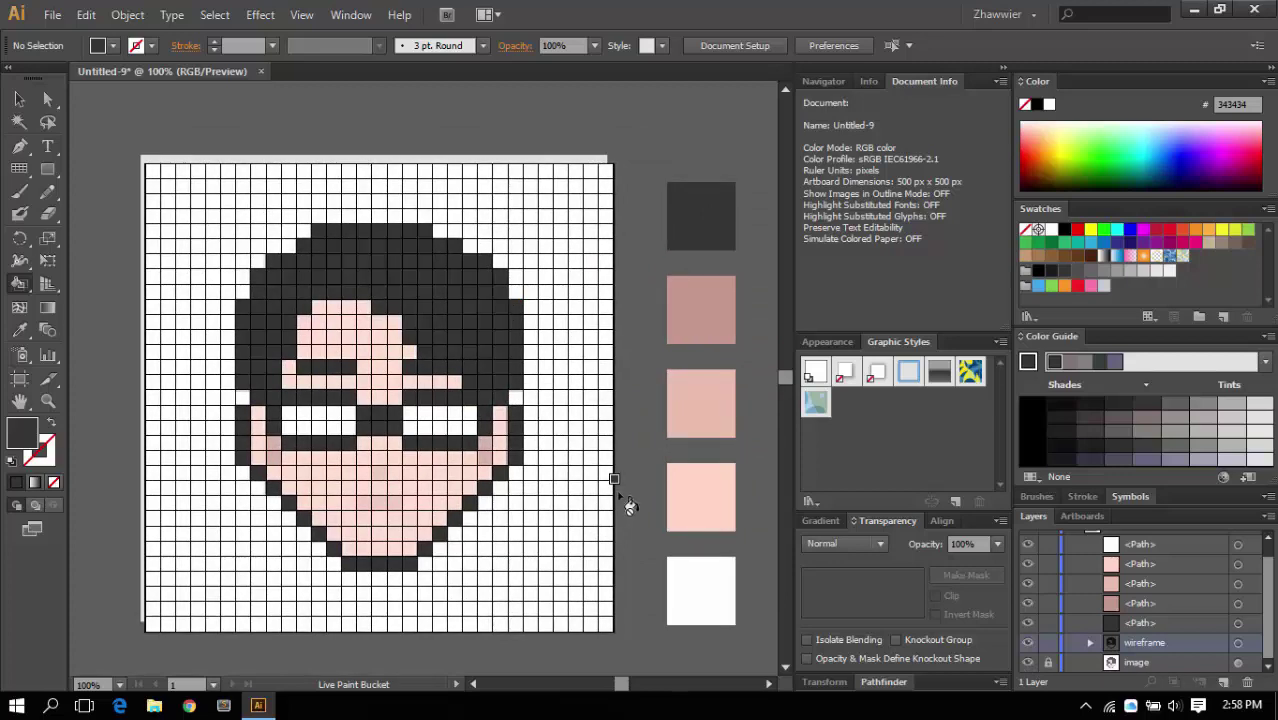
Sample white from the reference swatch and fill the right and left glasses lenses white.
key(i)
click(698, 590)
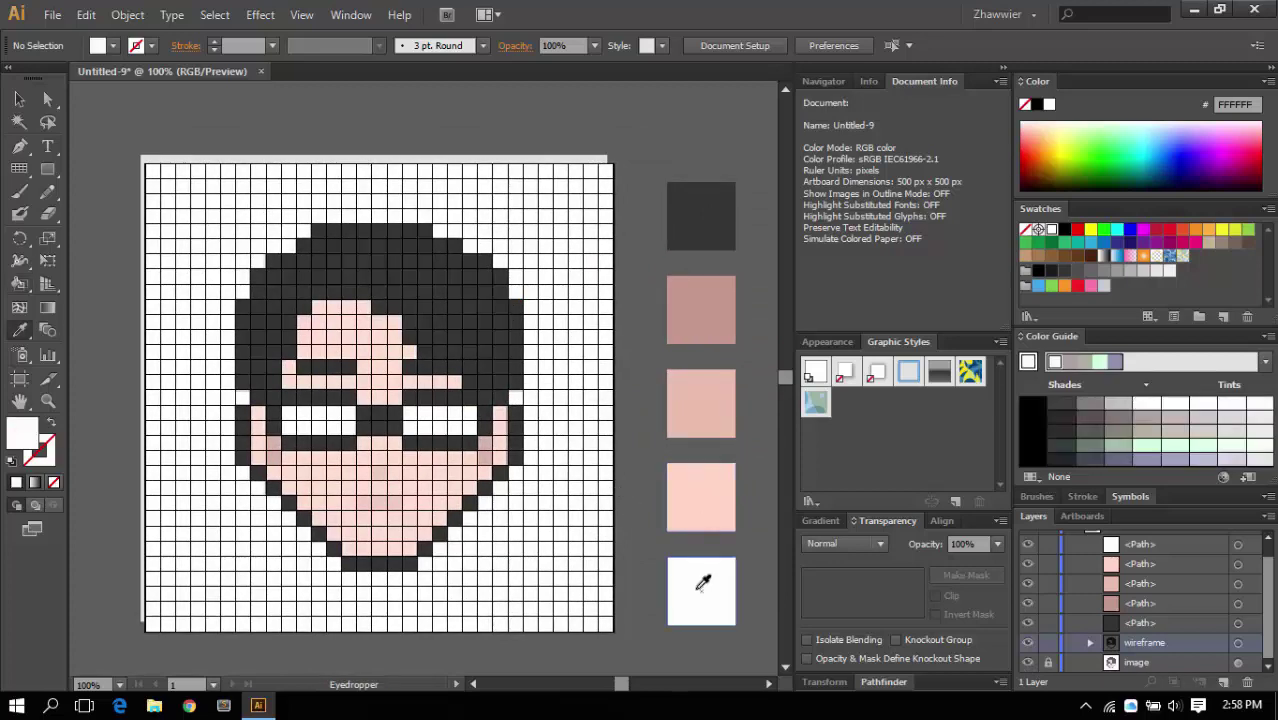
key(k)
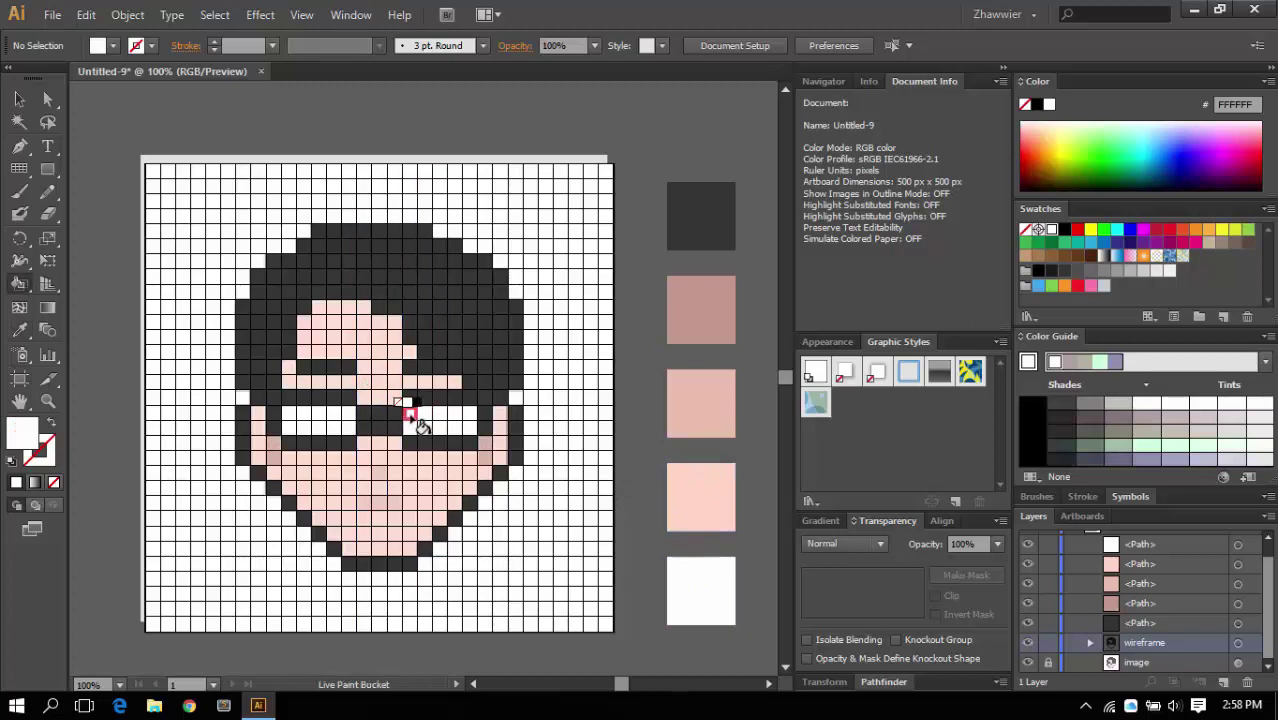
click(472, 421)
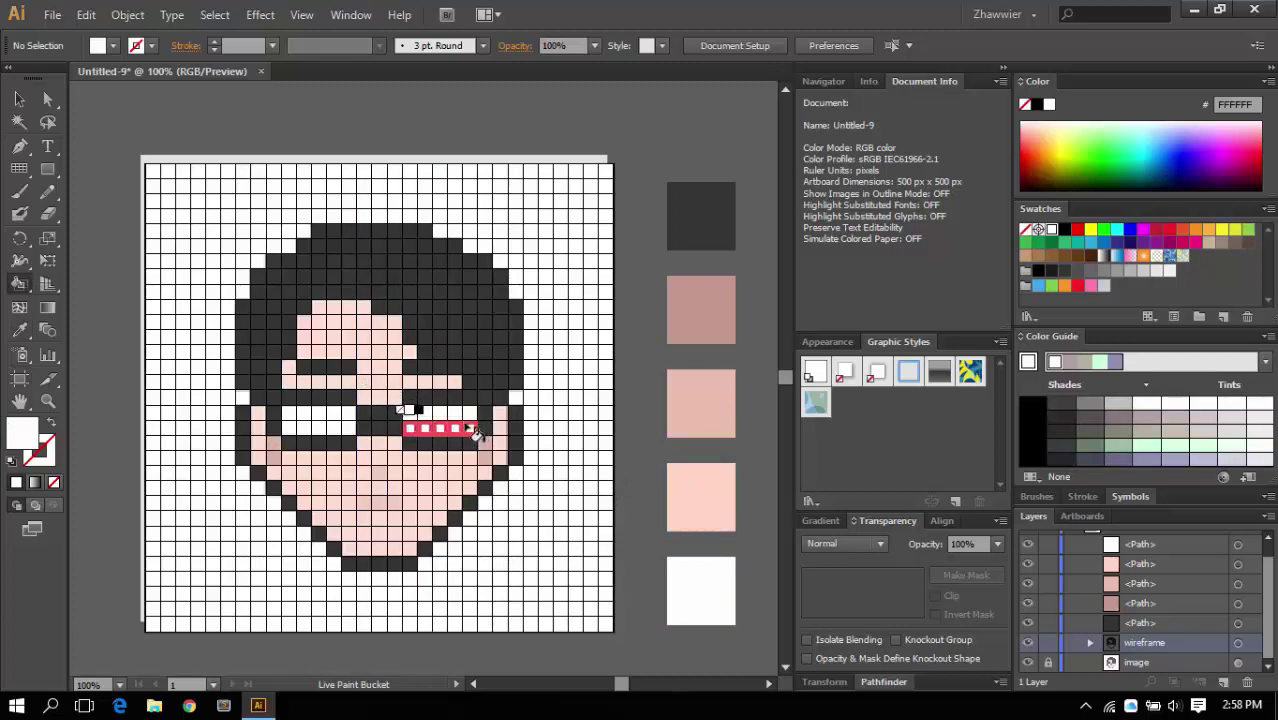
click(347, 418)
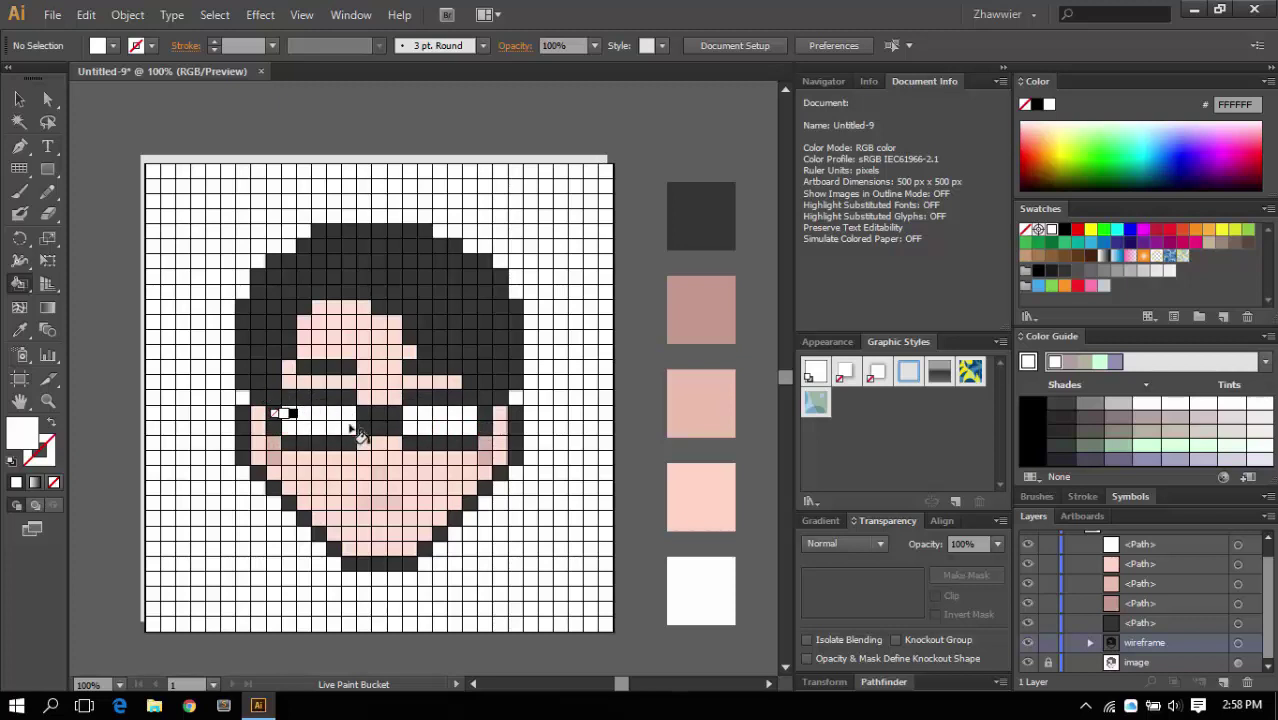
alt+click(684, 500)
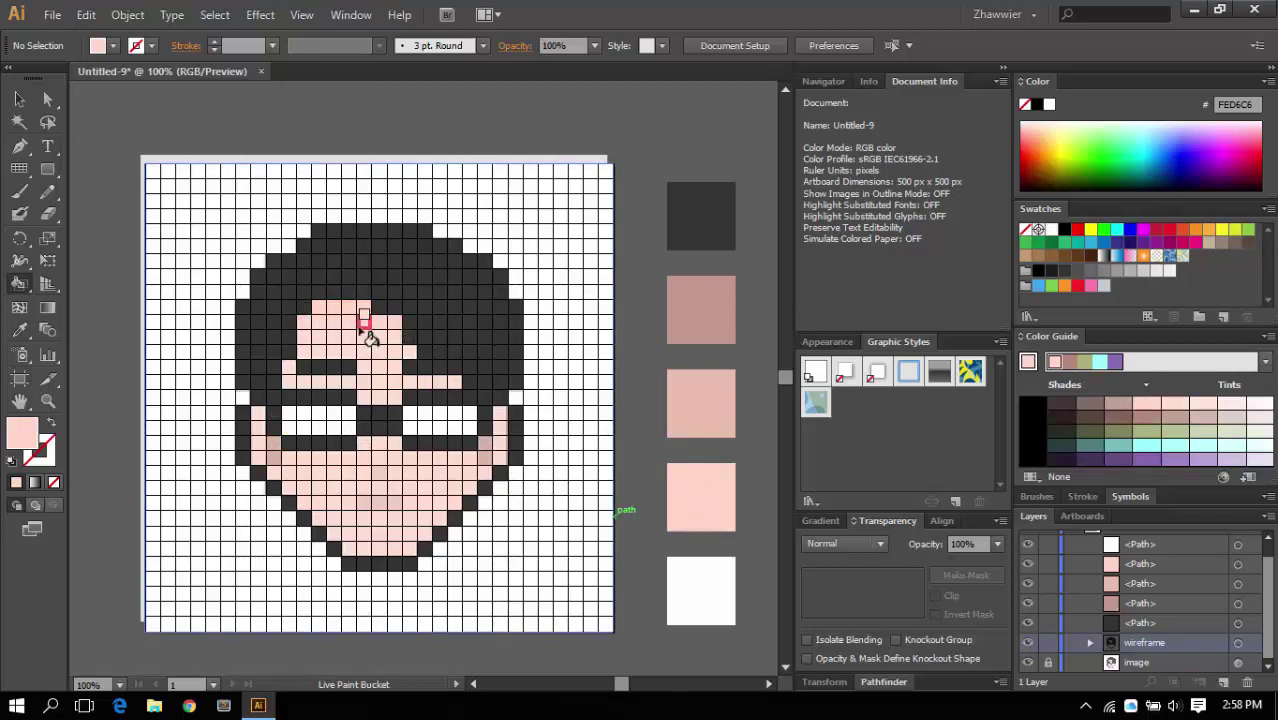
Paint the forehead, eyebrow-level rows and cells beside both eyes light pink.
drag(305, 338, 405, 338)
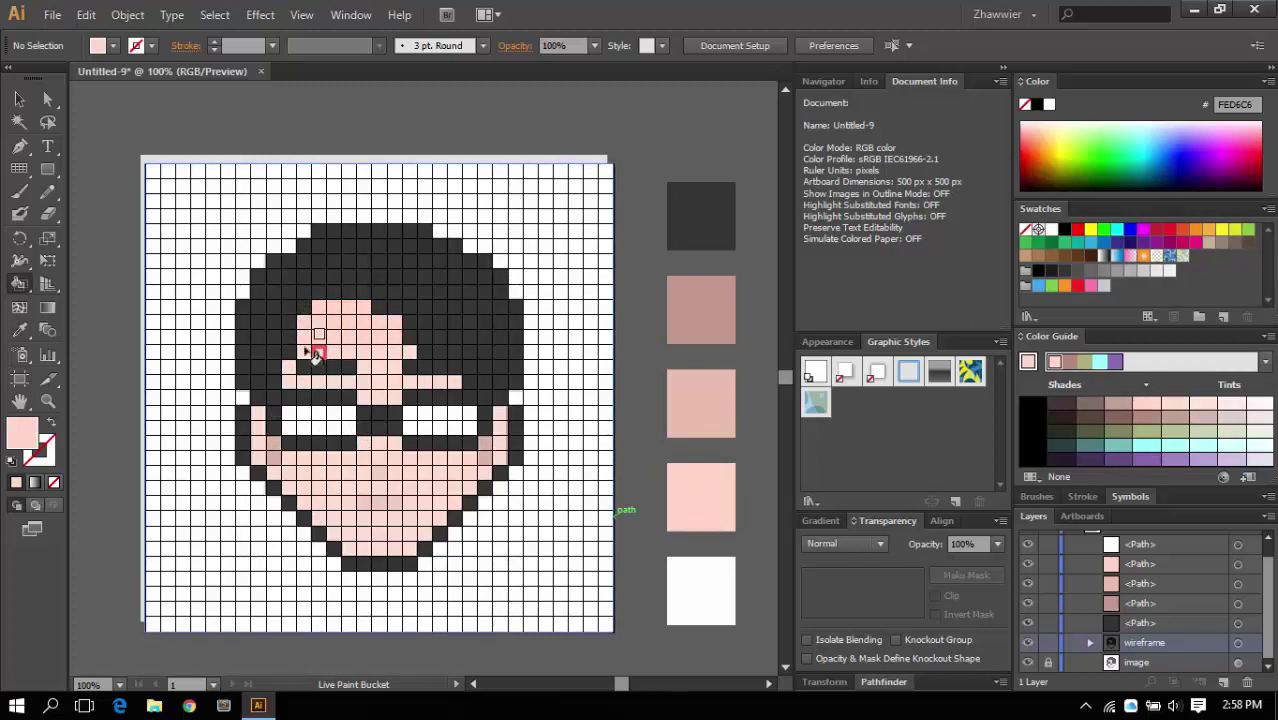
mouse_move(305, 355)
mouse_down()
mouse_move(415, 358)
mouse_move(400, 372)
mouse_up()
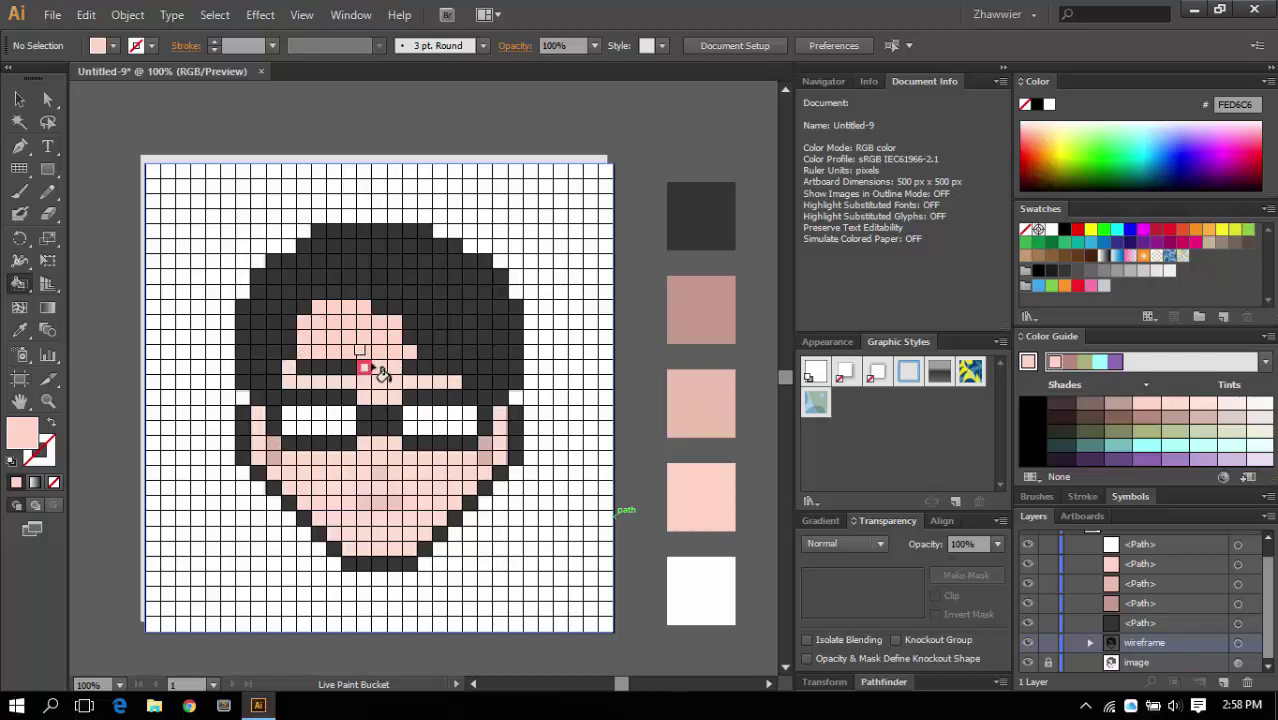
drag(290, 382, 460, 394)
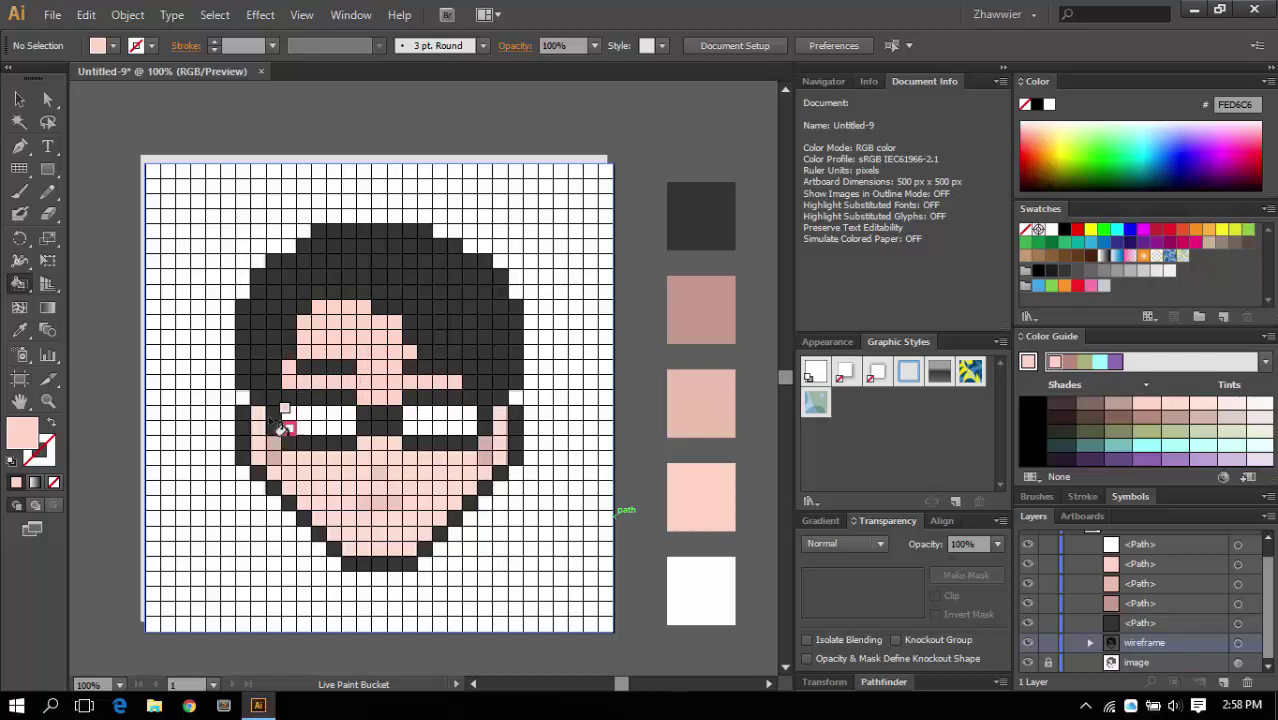
drag(258, 412, 262, 468)
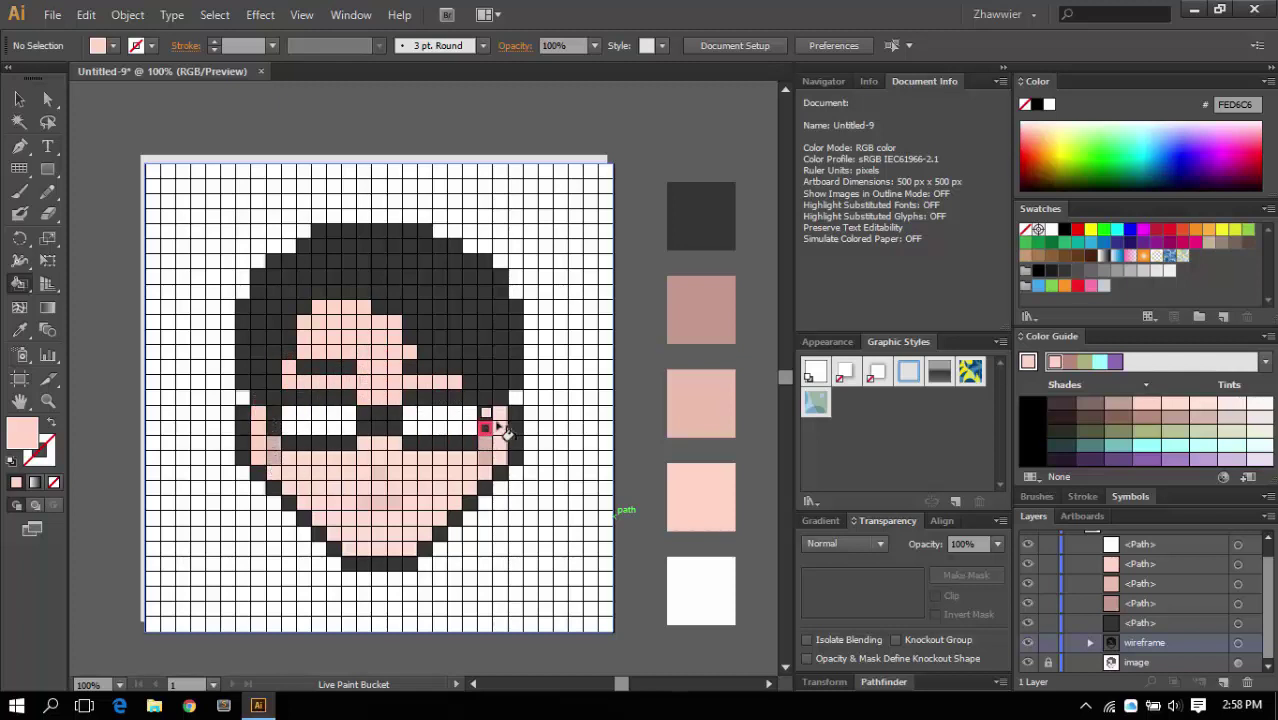
drag(500, 410, 511, 455)
click(503, 458)
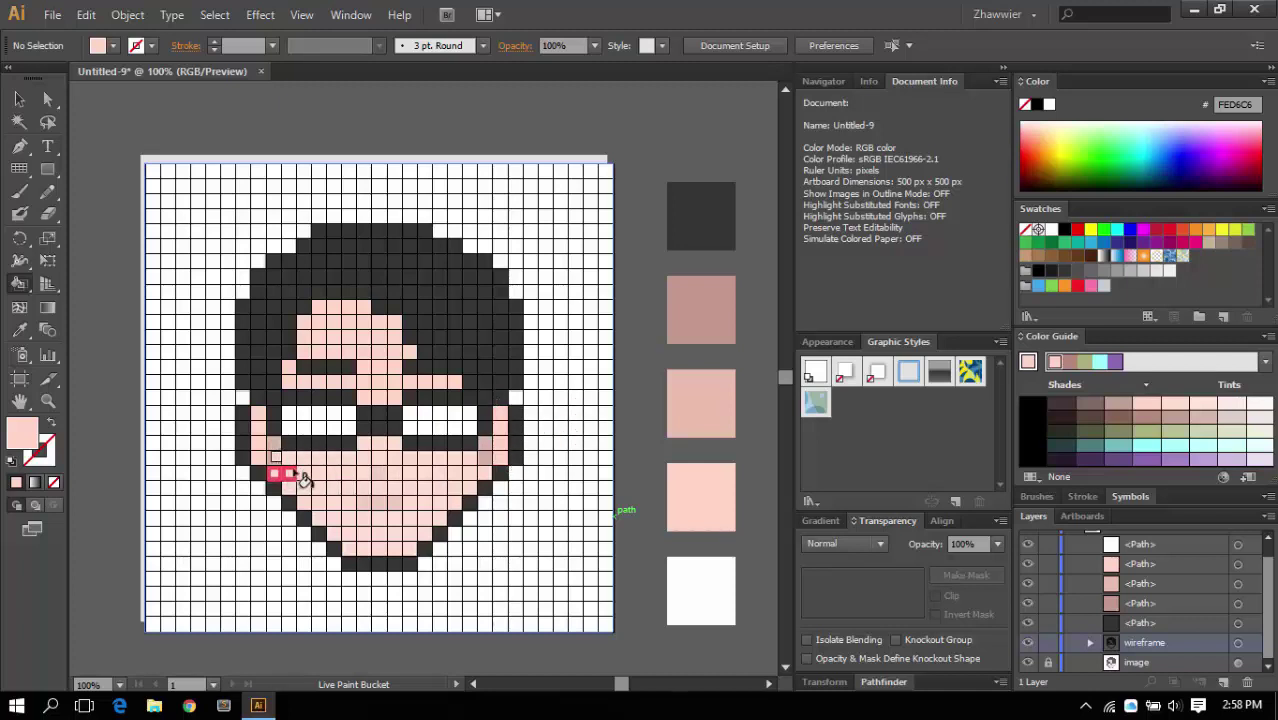
Paint the rows below the glasses, the mouth rows and the chin light pink.
drag(415, 465, 486, 477)
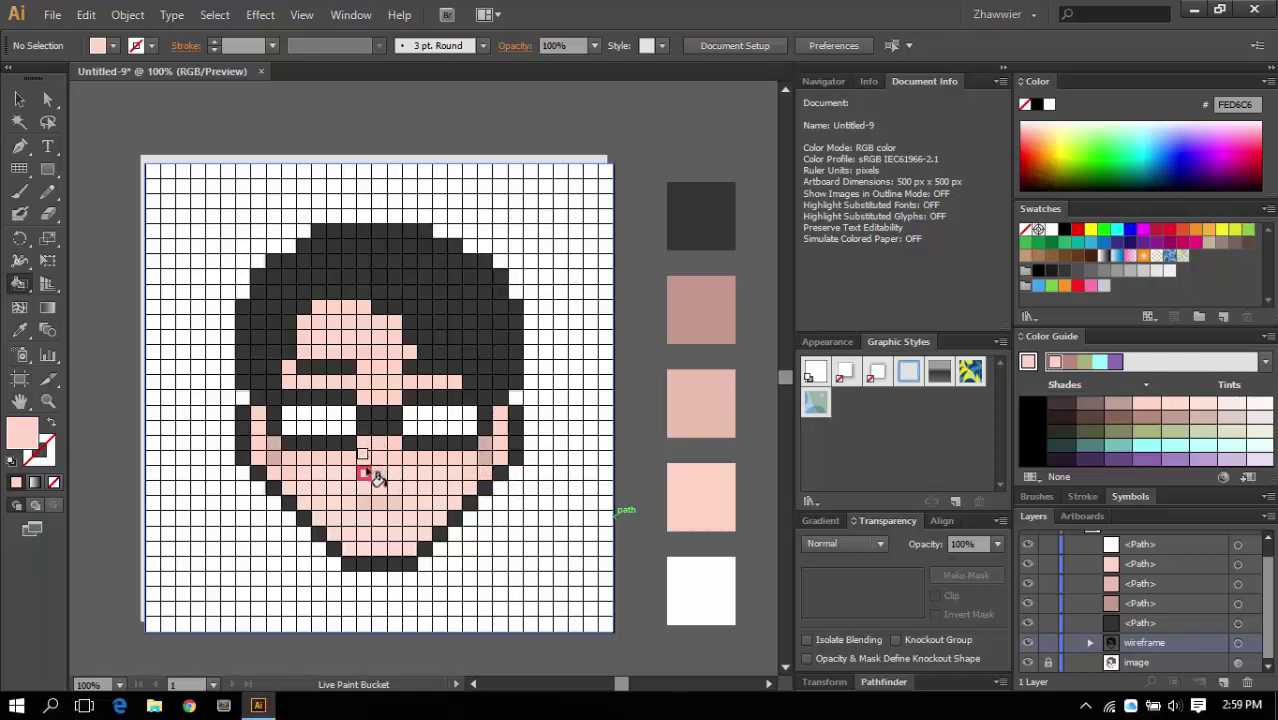
drag(368, 472, 288, 477)
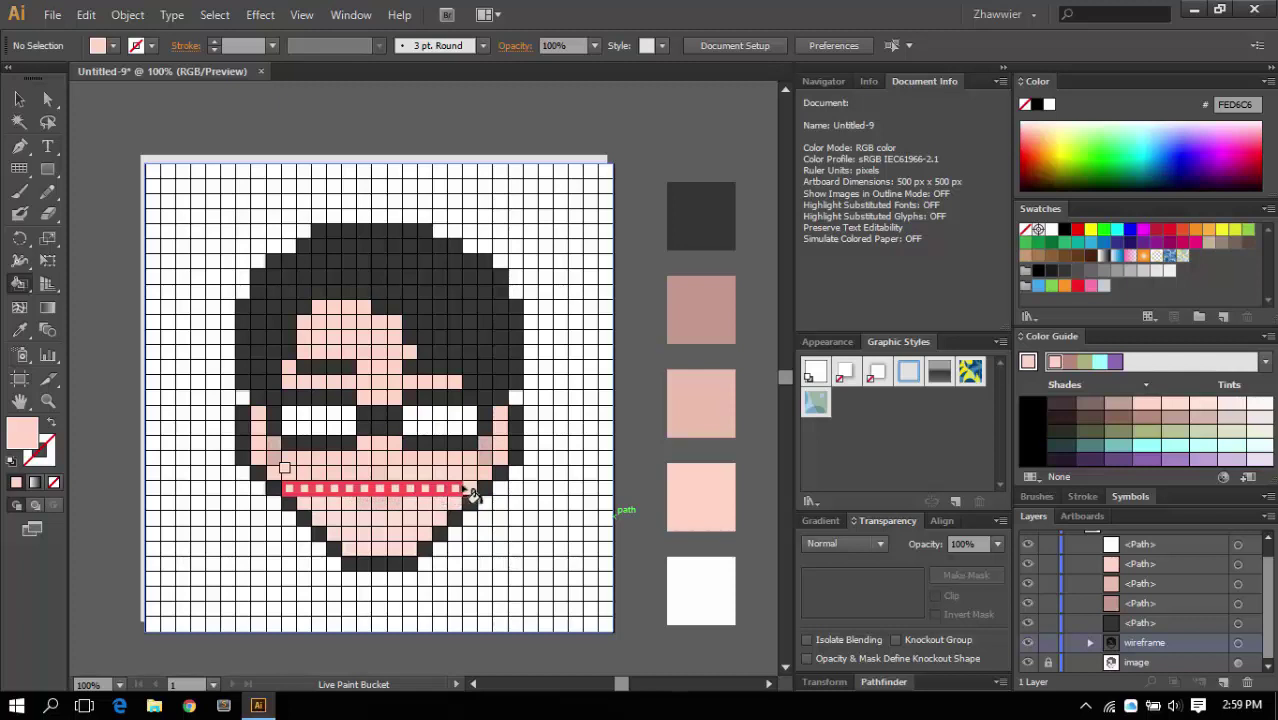
drag(468, 490, 461, 487)
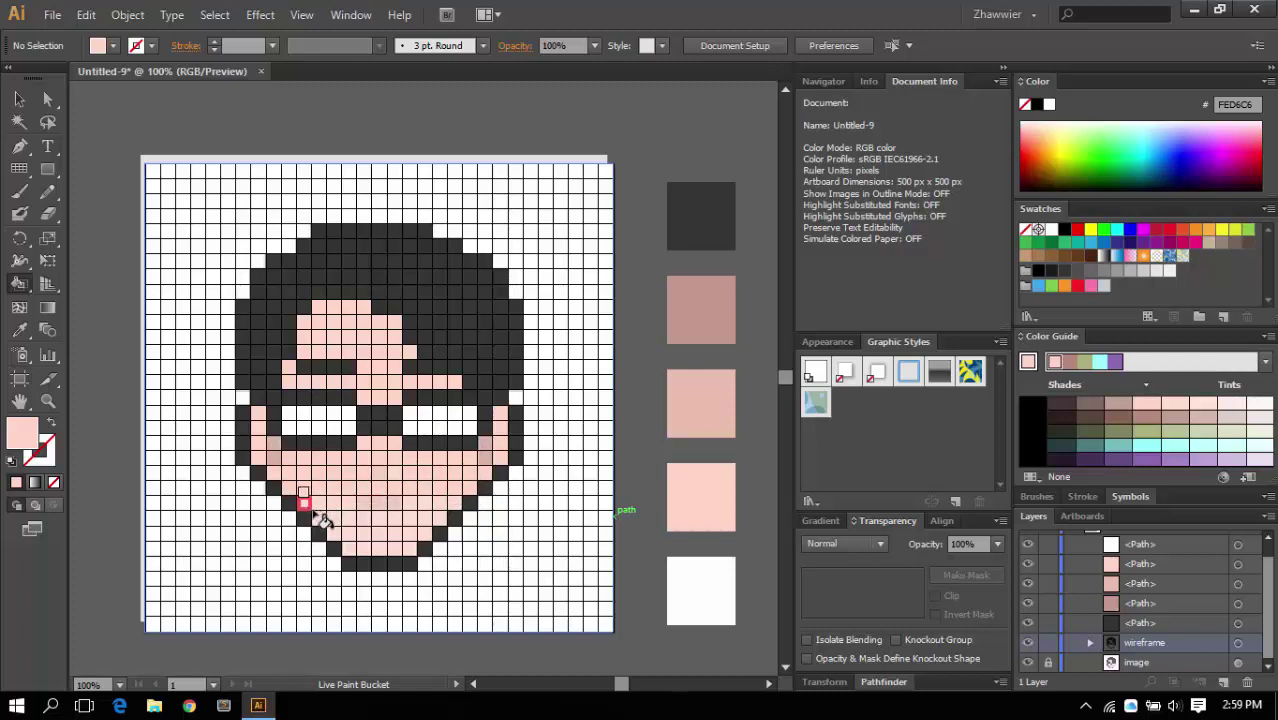
drag(336, 529, 446, 523)
mouse_move(355, 540)
mouse_down()
mouse_move(425, 535)
mouse_move(362, 555)
mouse_move(418, 550)
mouse_up()
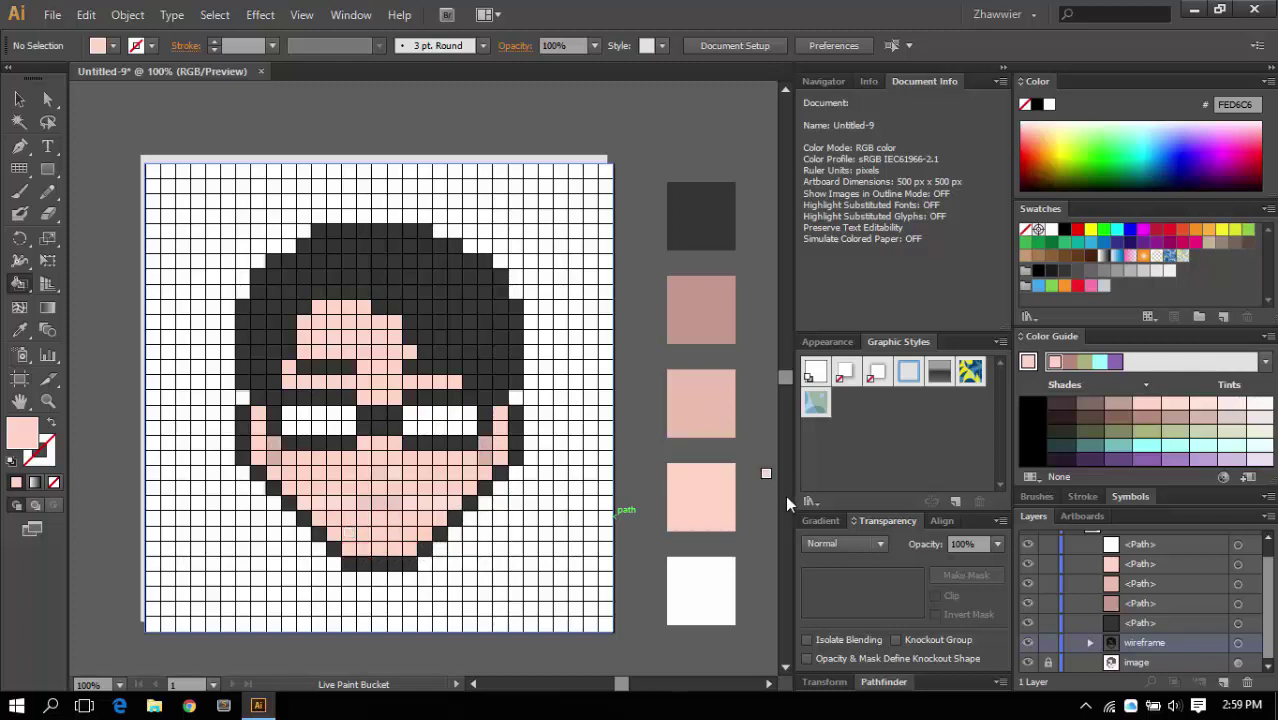
Sample the darker pink from the third swatch and paint the mouth and cheek cells with it.
key(i)
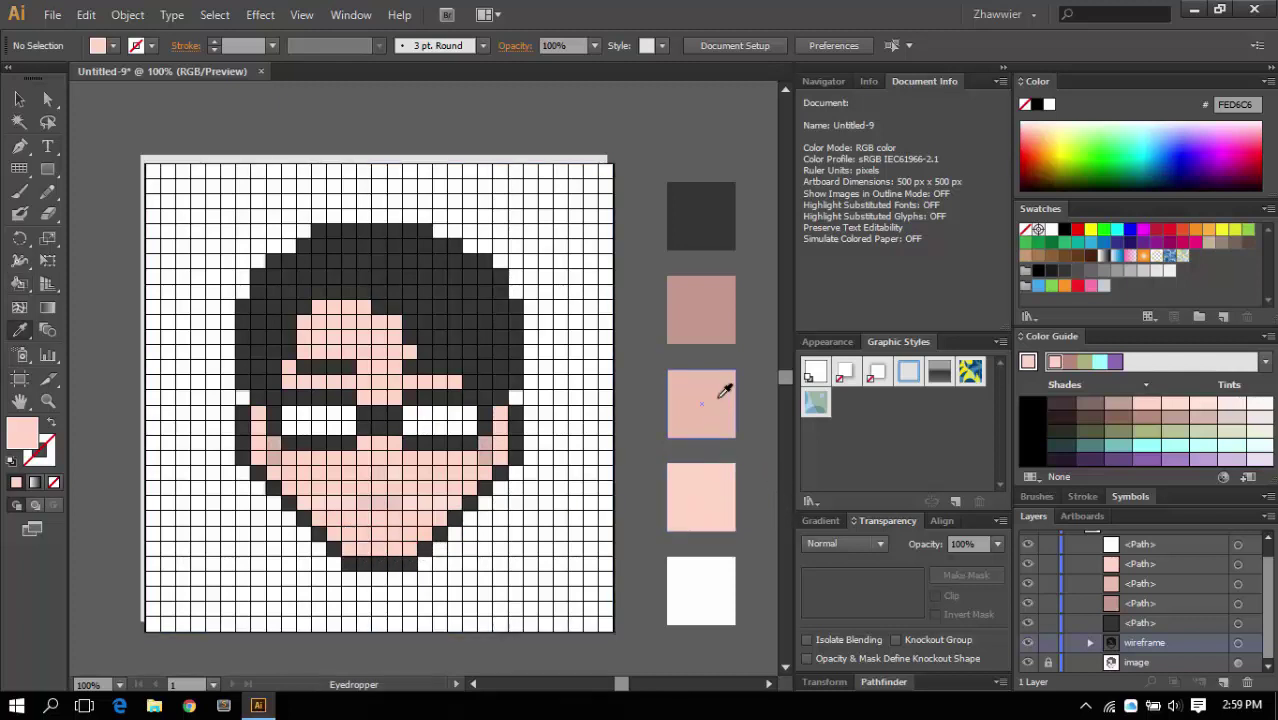
click(719, 397)
key(k)
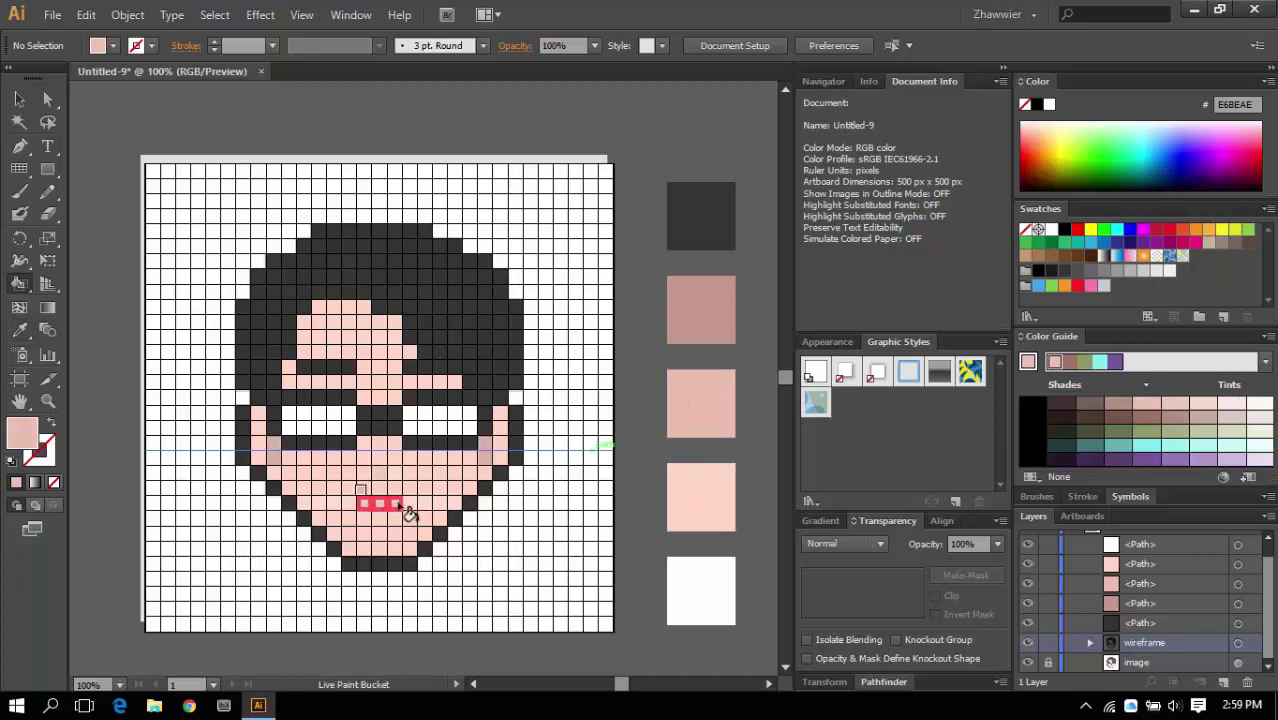
drag(408, 512, 410, 511)
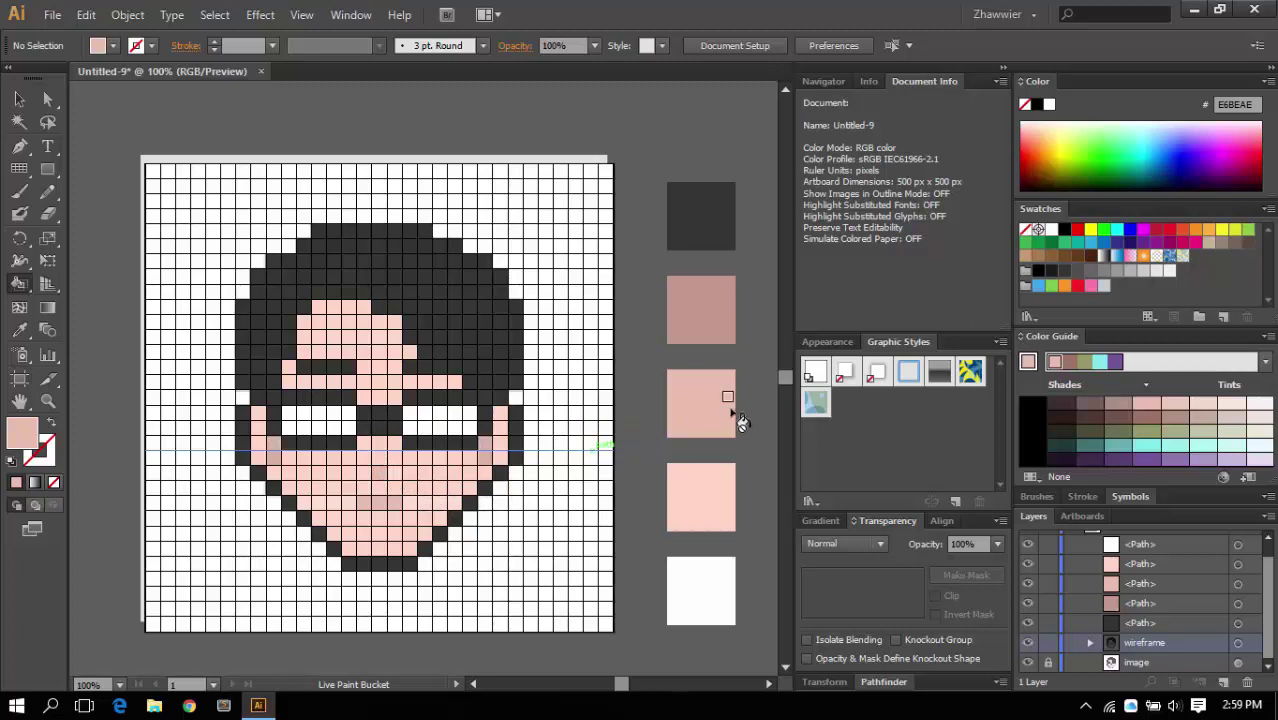
alt+click(686, 304)
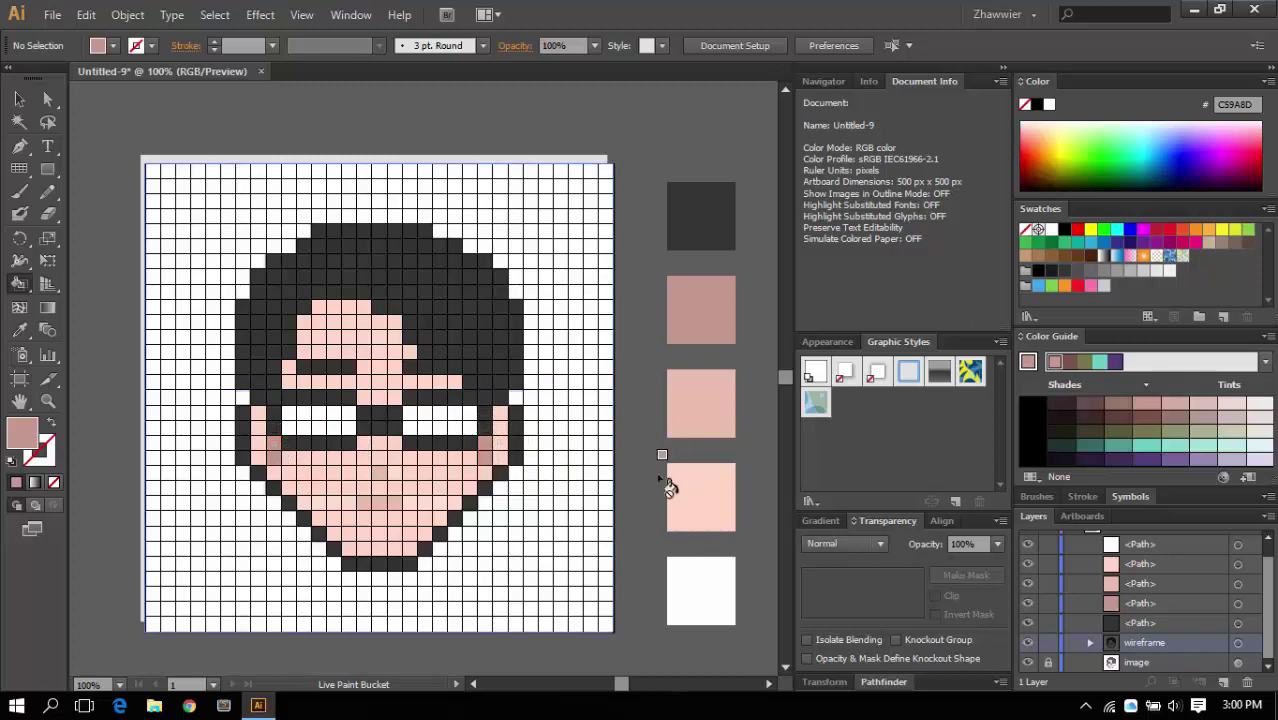
key(v)
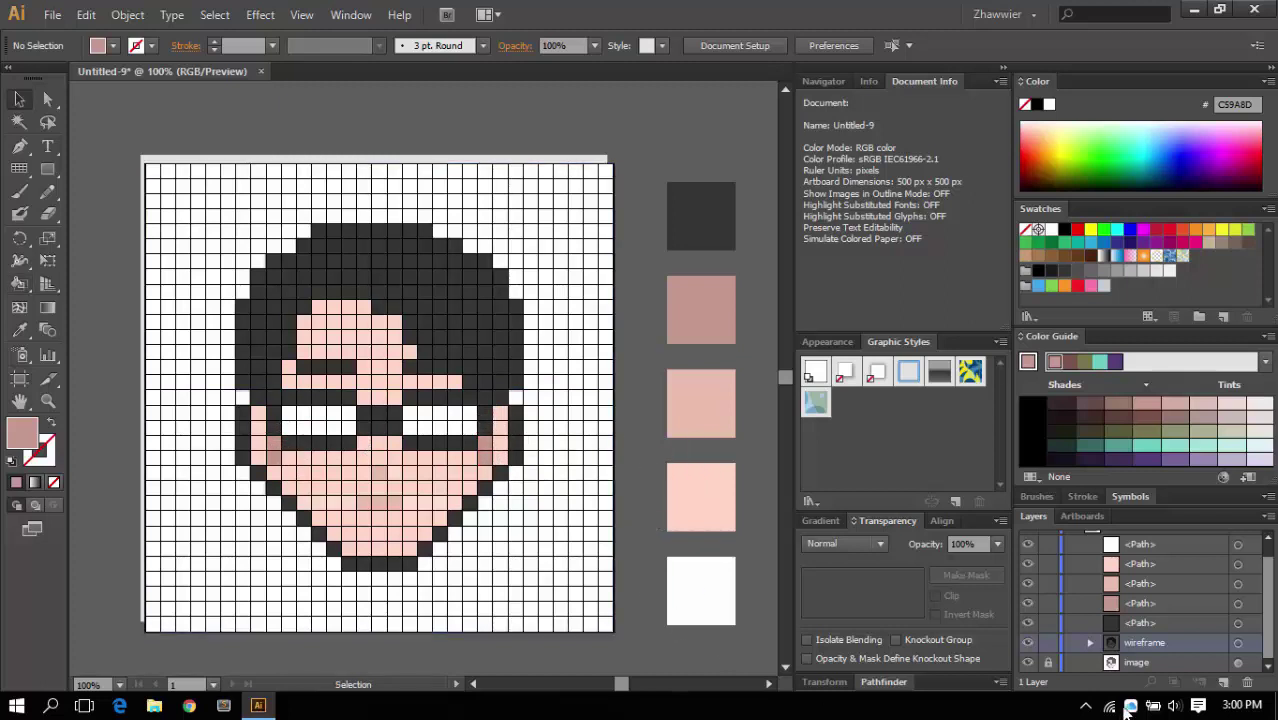
Hide the reference image, sample light pink from the fourth square and paint the stray white face cells.
click(1027, 663)
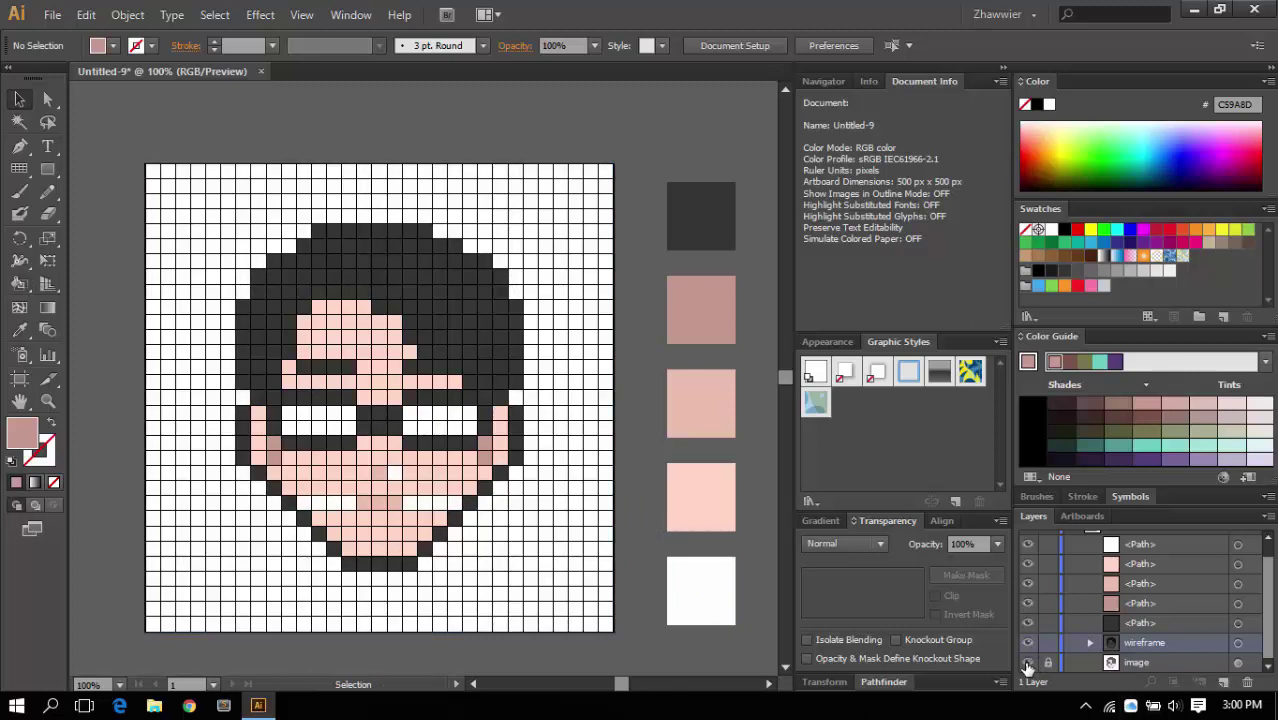
click(1027, 663)
click(1027, 663)
key(i)
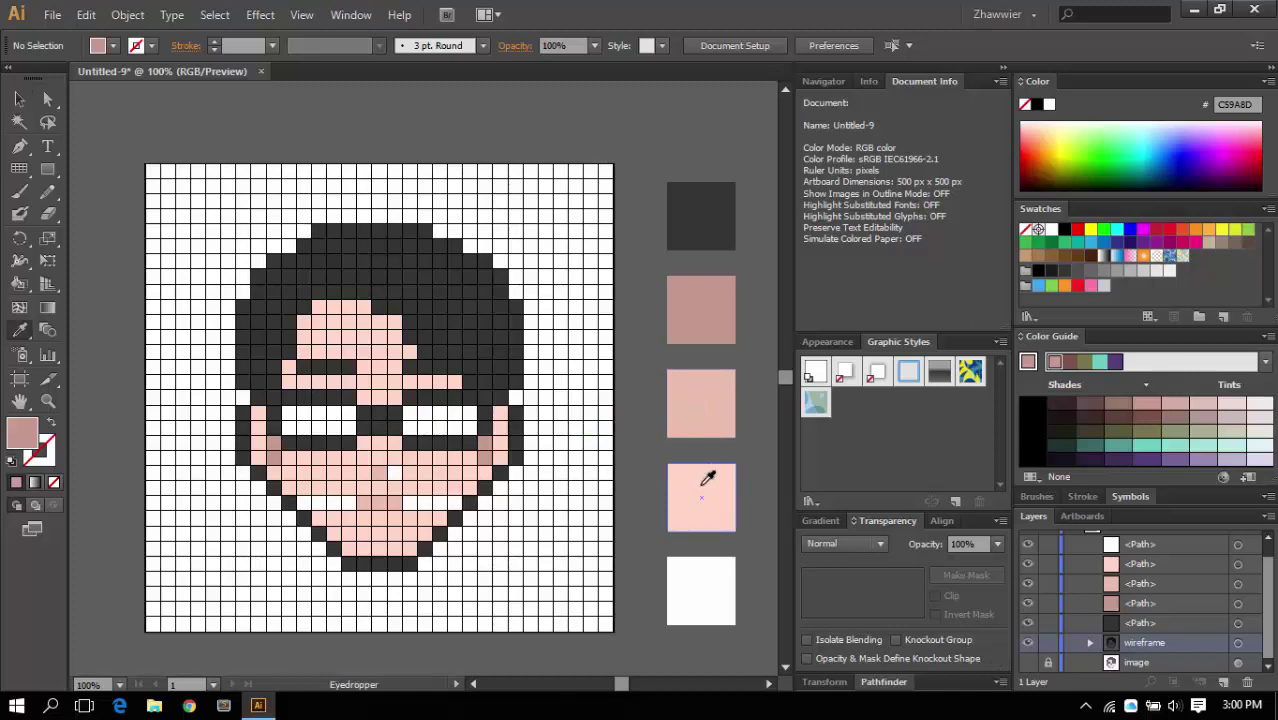
click(703, 485)
key(k)
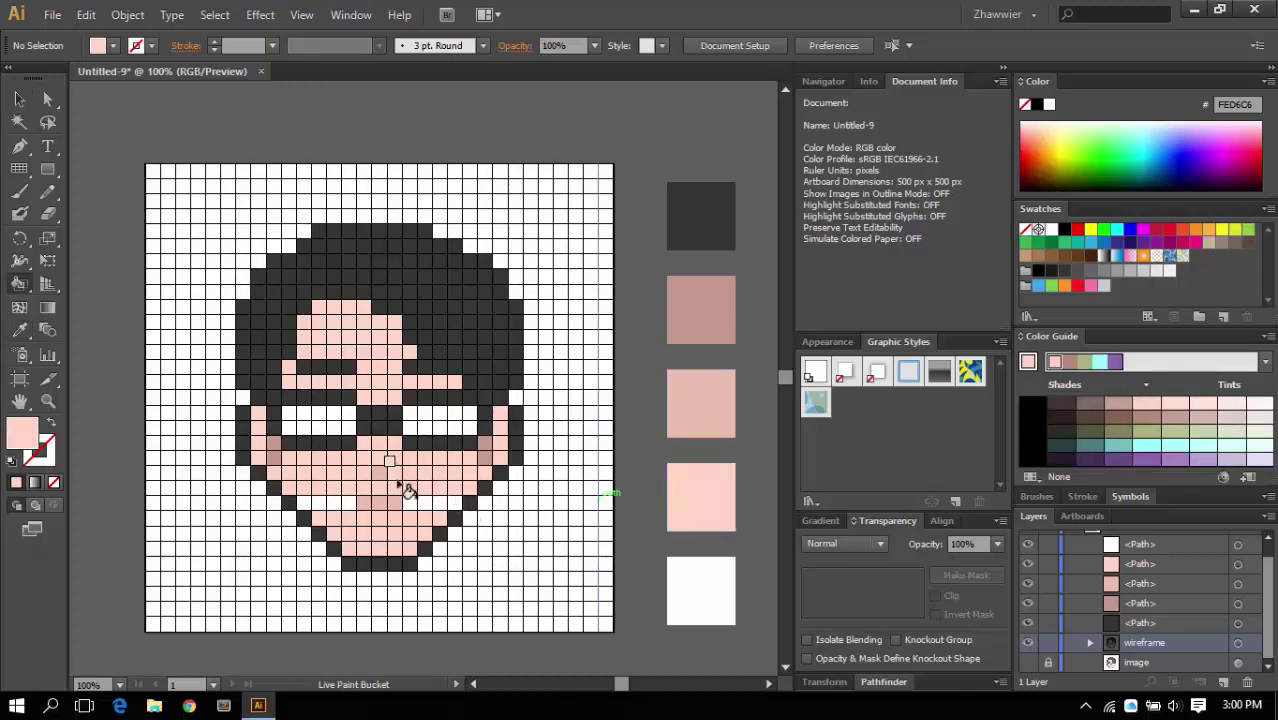
click(320, 507)
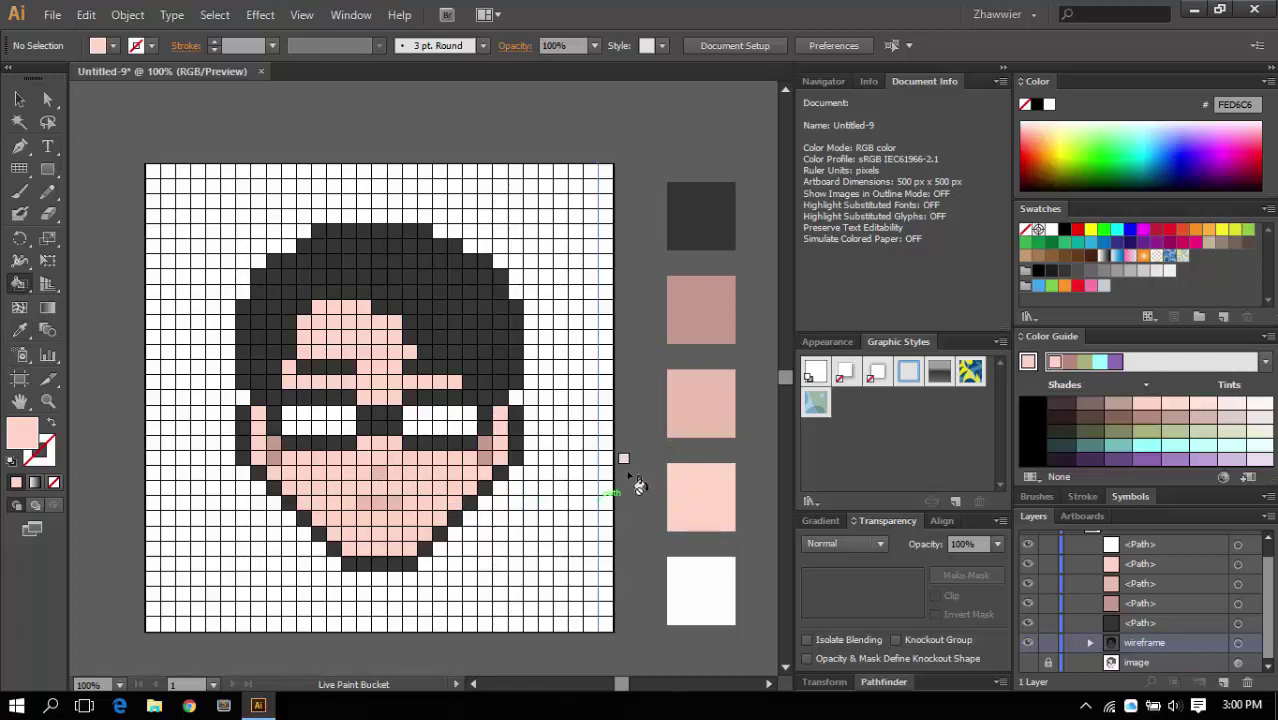
Zoom out and move the reference photo to the left of the pixel grid artboard.
key(v)
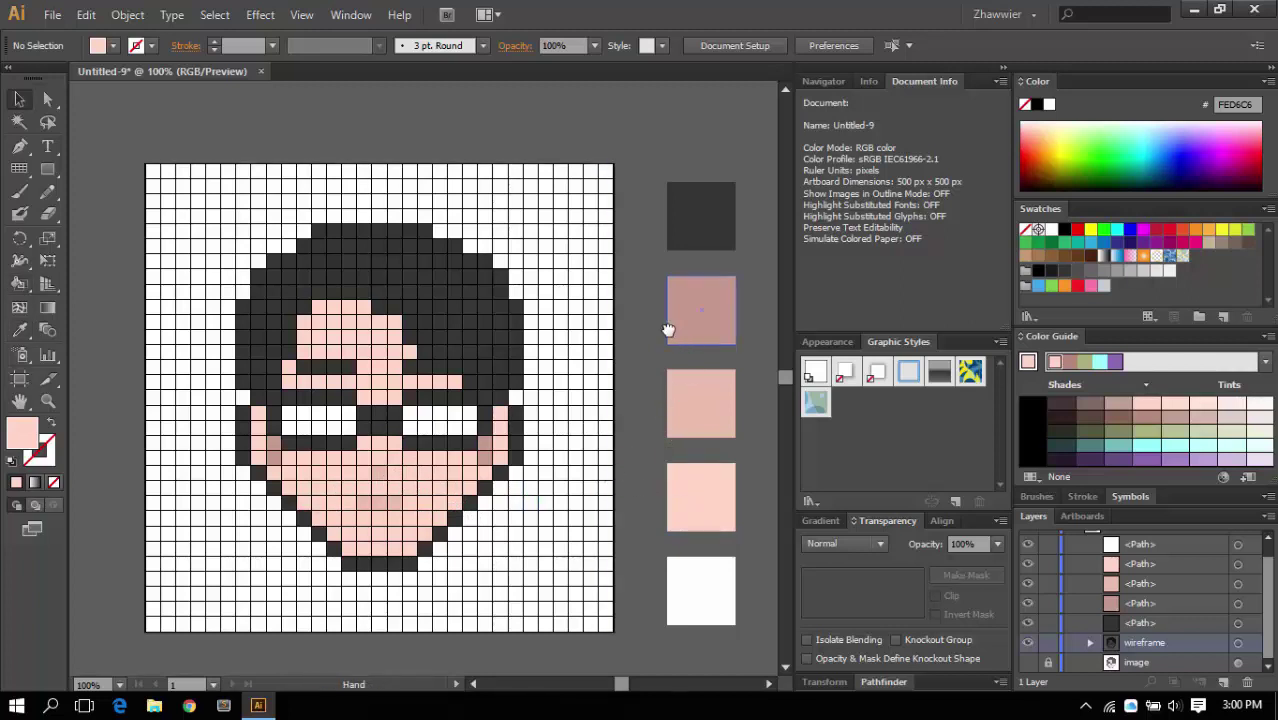
click(669, 178)
key(ctrl+minus)
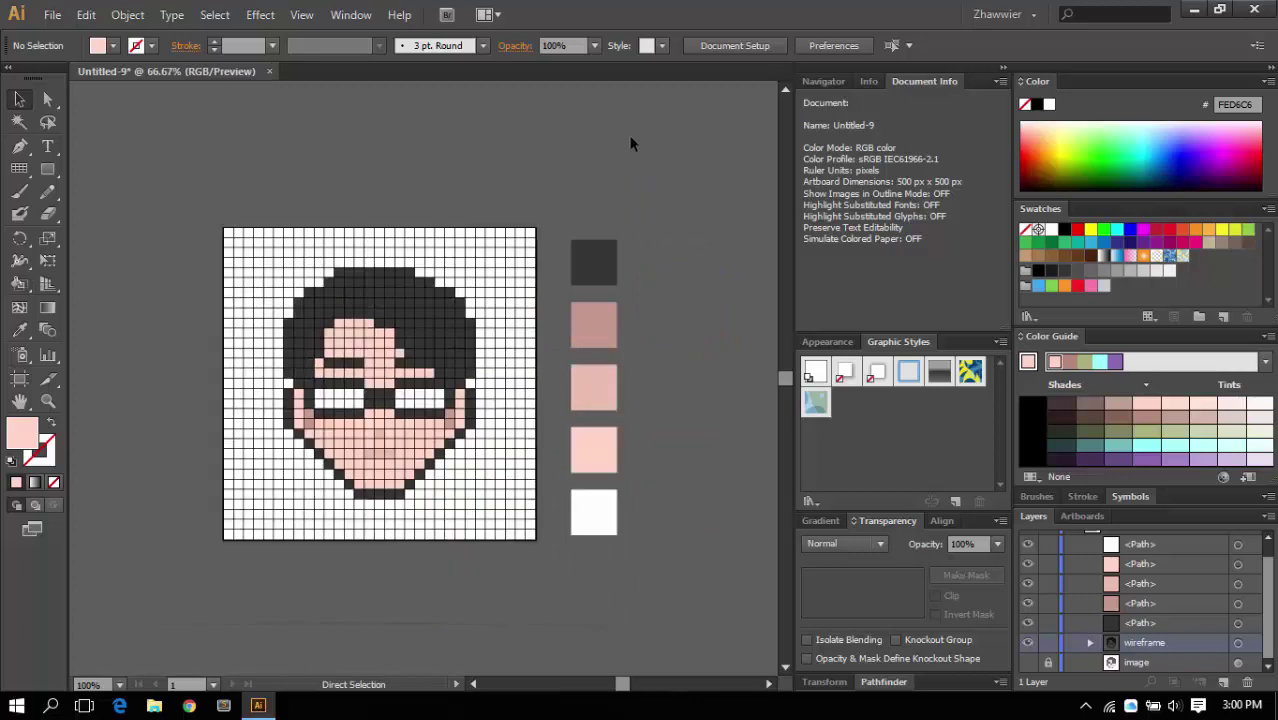
click(1159, 660)
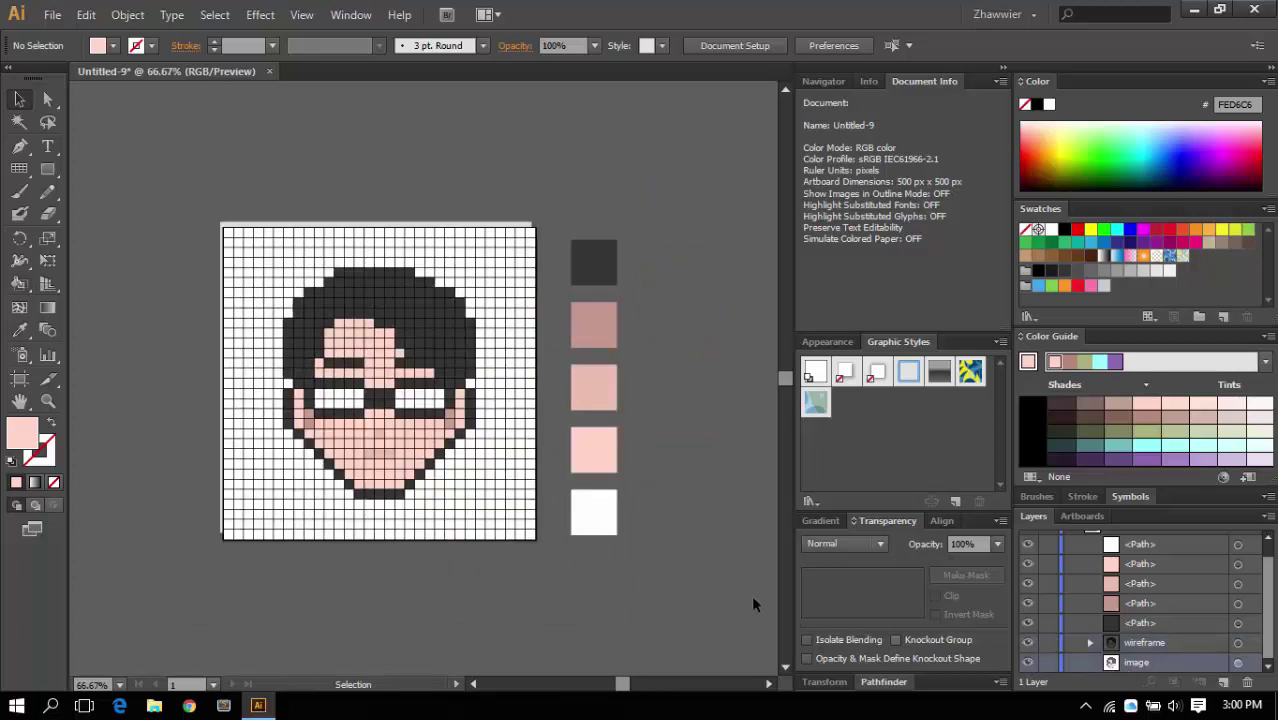
drag(491, 246, 162, 233)
drag(368, 177, 465, 205)
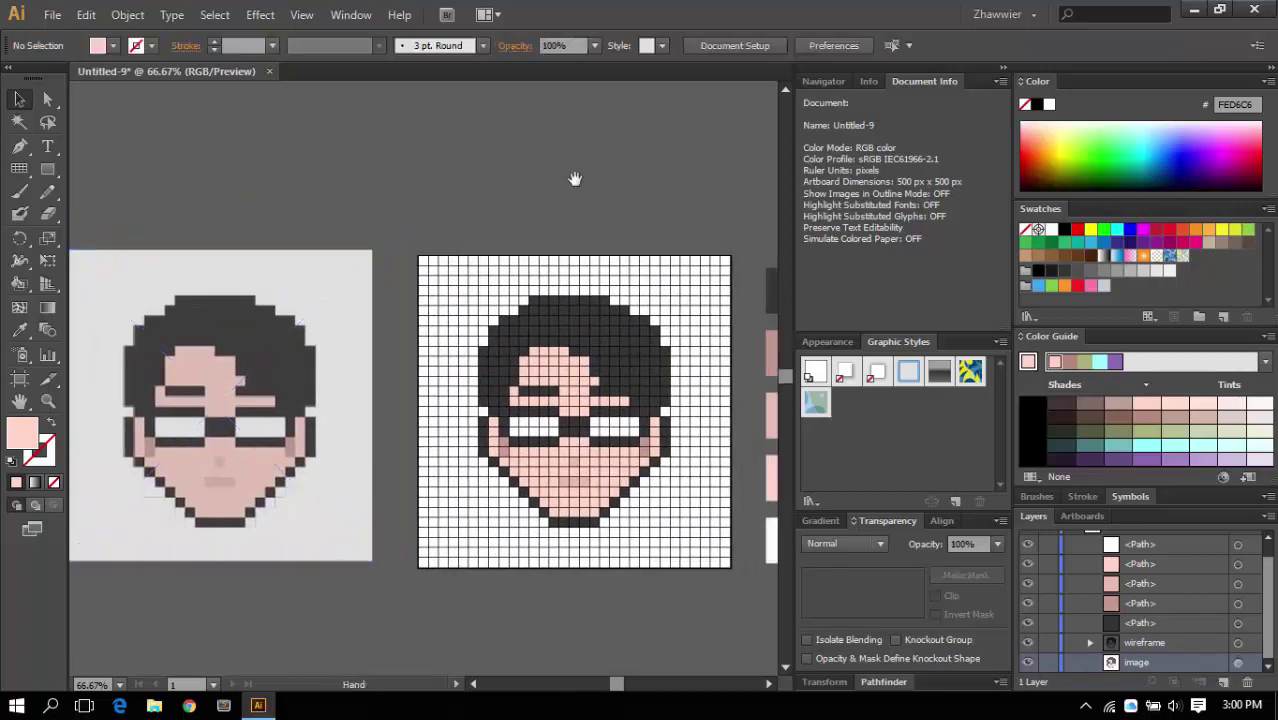
drag(571, 177, 555, 173)
Set the reference photo's opacity to 100%.
click(993, 548)
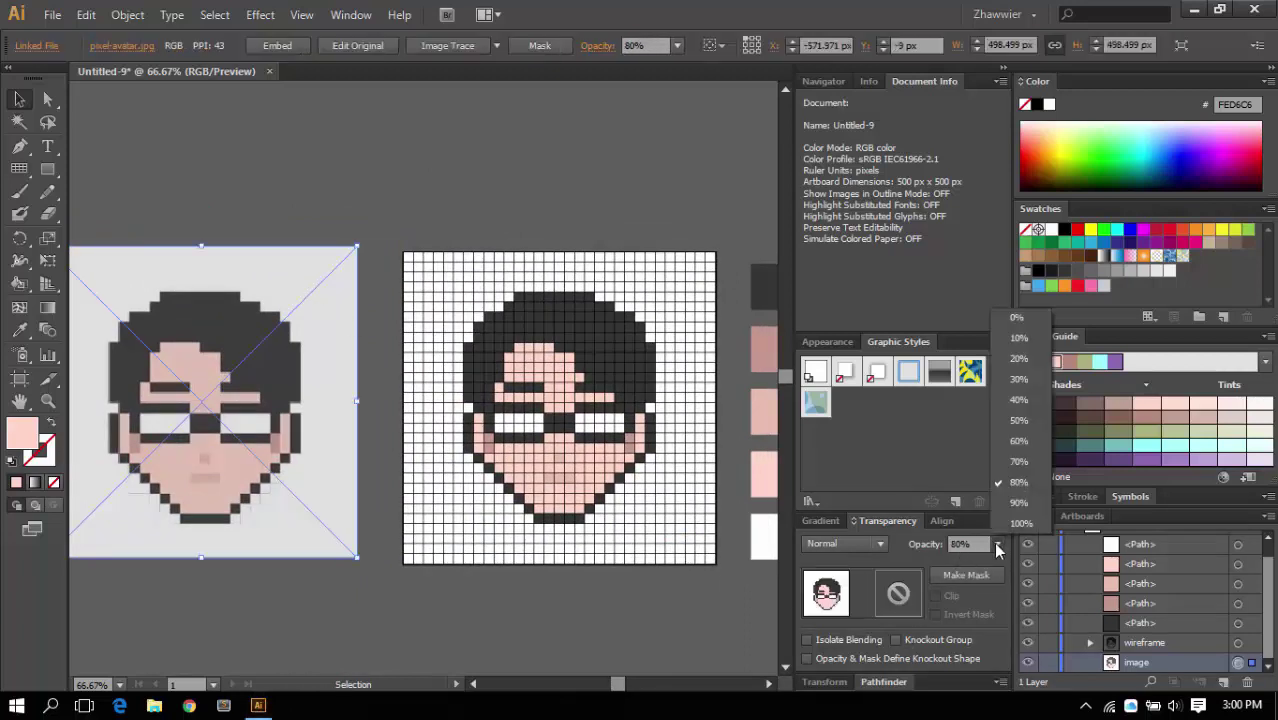
click(433, 212)
drag(450, 206, 432, 198)
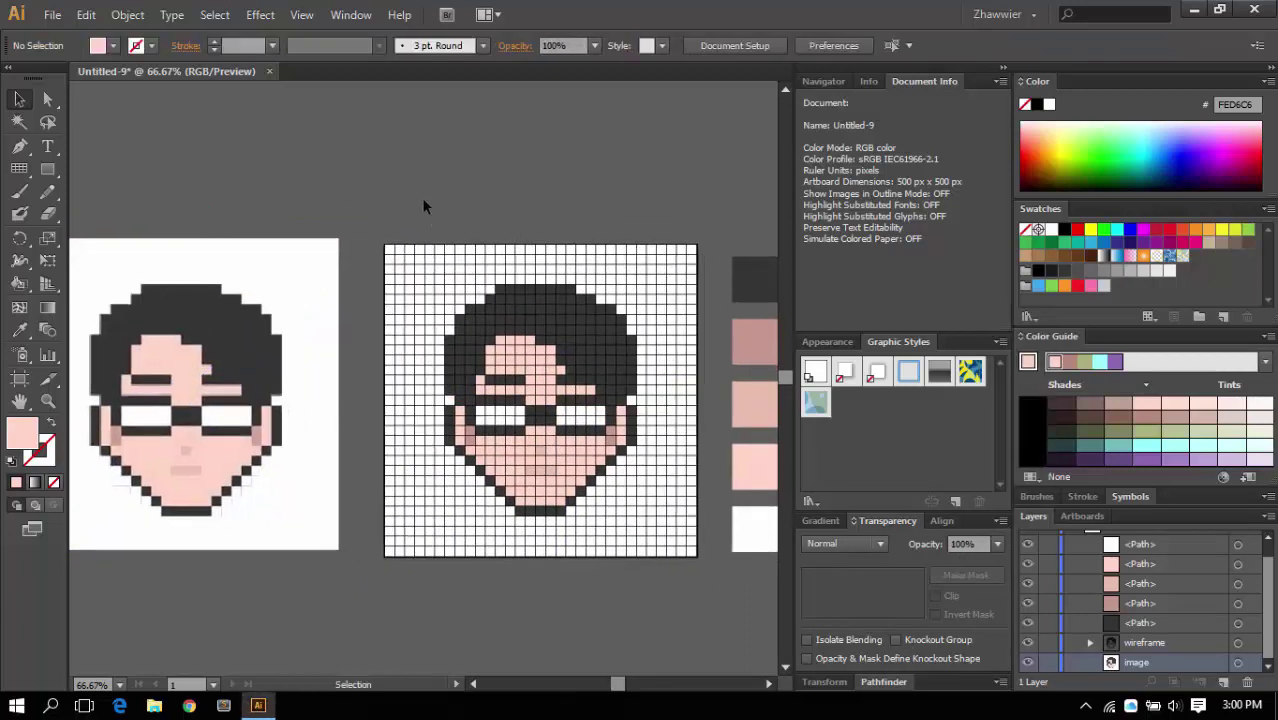
Set the pixel grid's stroke to None to remove the grid lines.
click(690, 550)
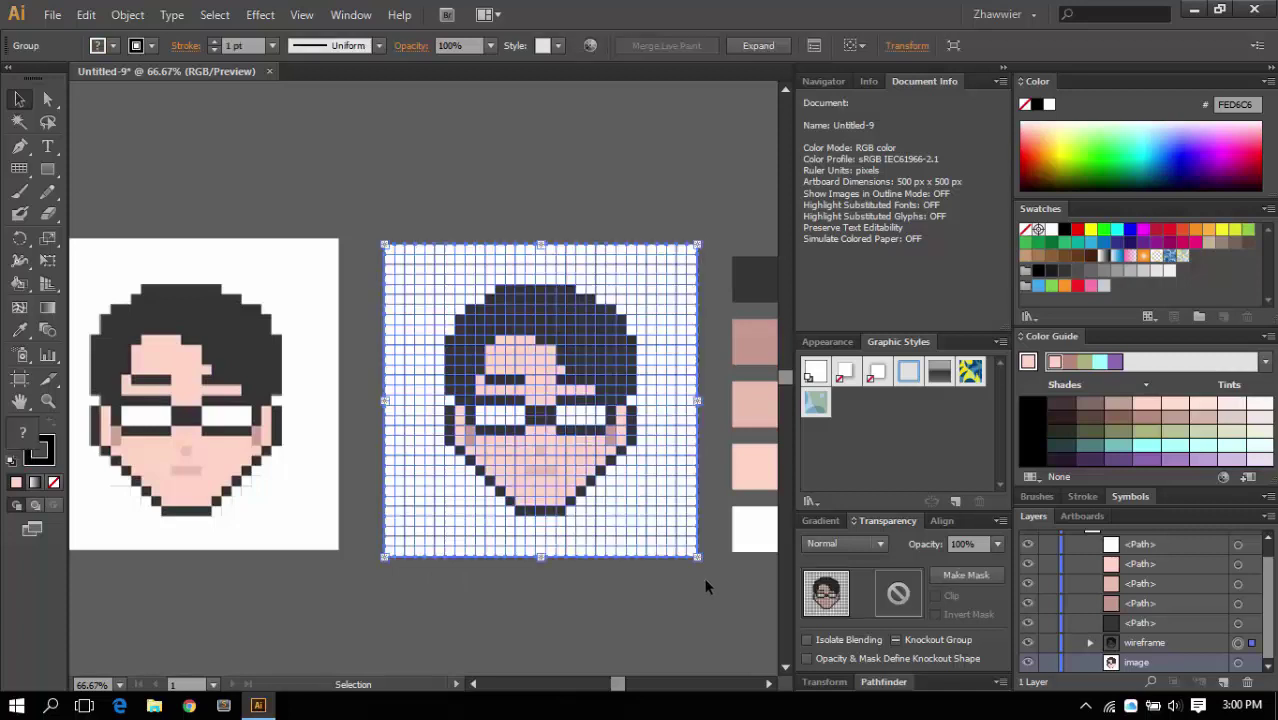
click(36, 448)
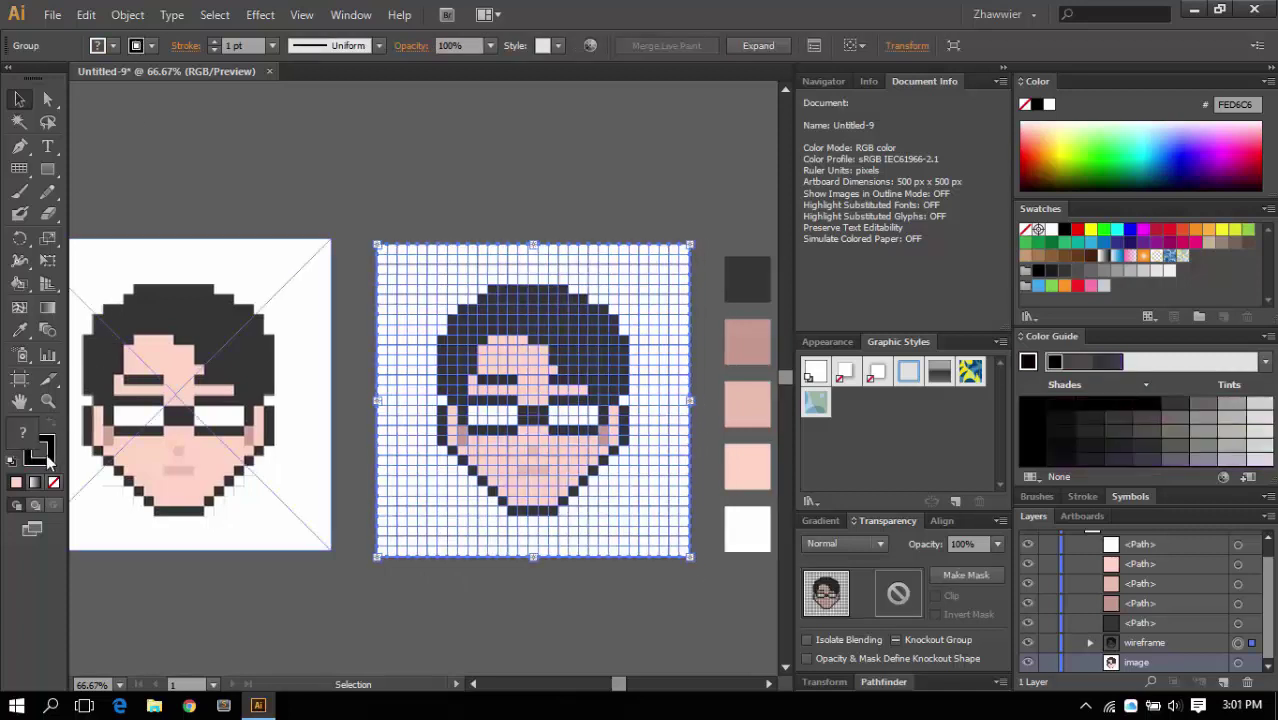
click(54, 484)
click(435, 616)
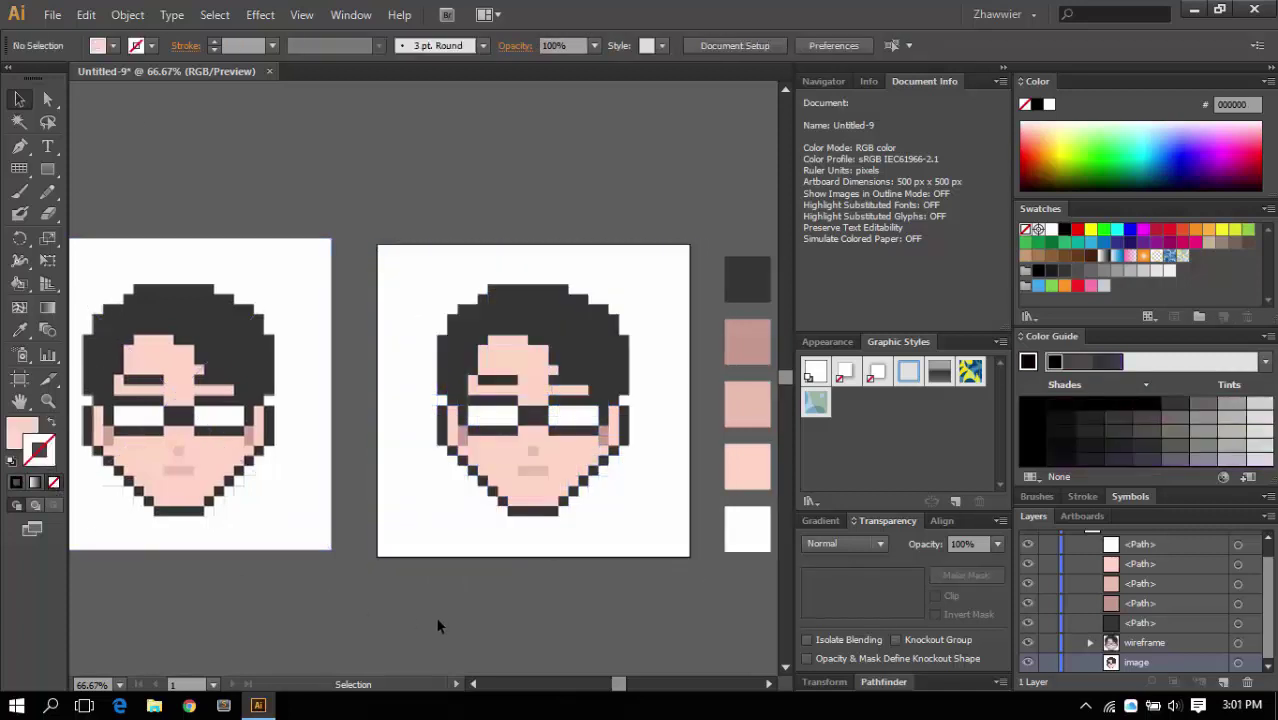
mouse_move(435, 616)
mouse_down()
mouse_move(392, 613)
mouse_move(447, 622)
mouse_up()
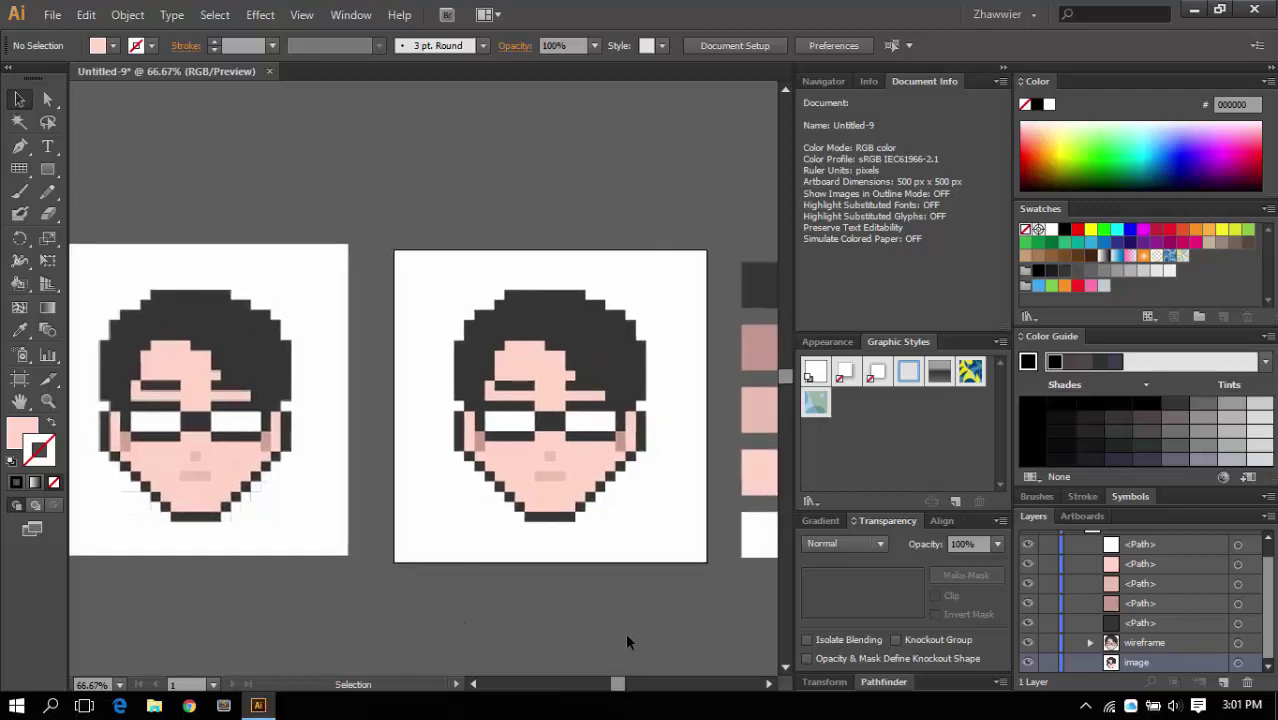
Expand the Live Paint pixel face via Object > Expand with fill and stroke, then deselect.
mouse_move(624, 632)
mouse_down()
mouse_move(613, 633)
mouse_move(476, 171)
mouse_up()
click(128, 14)
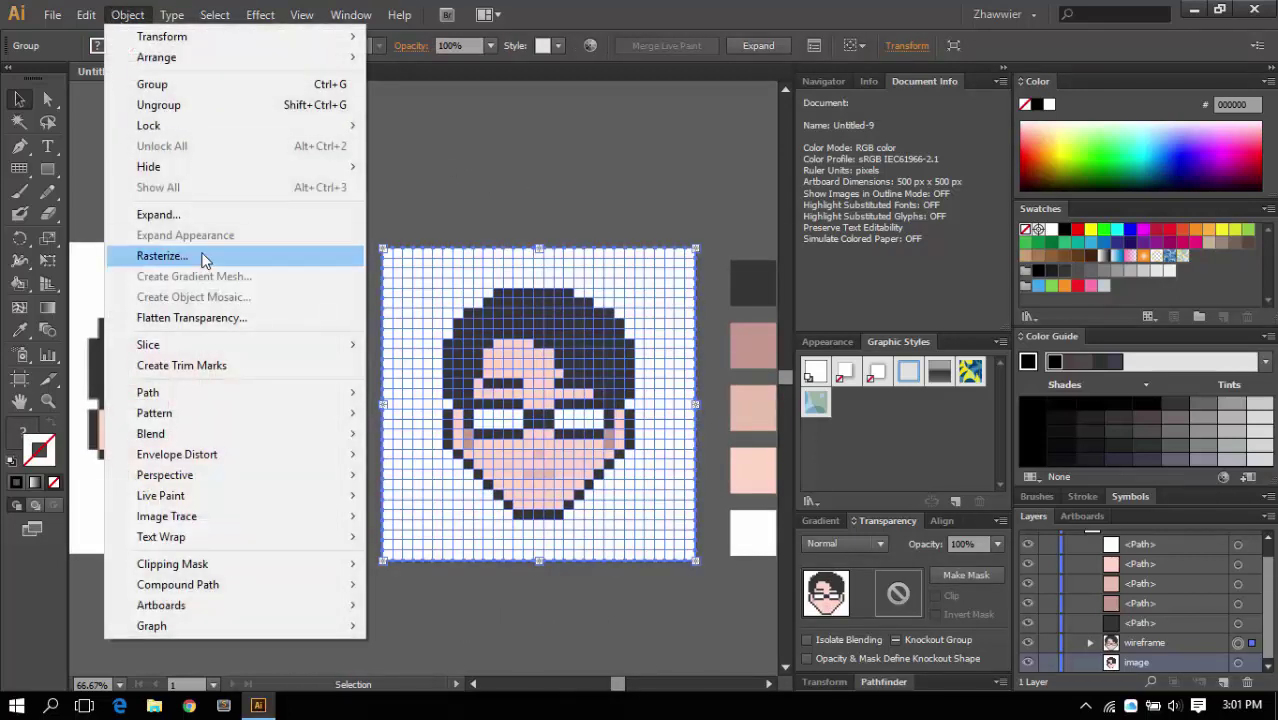
click(203, 217)
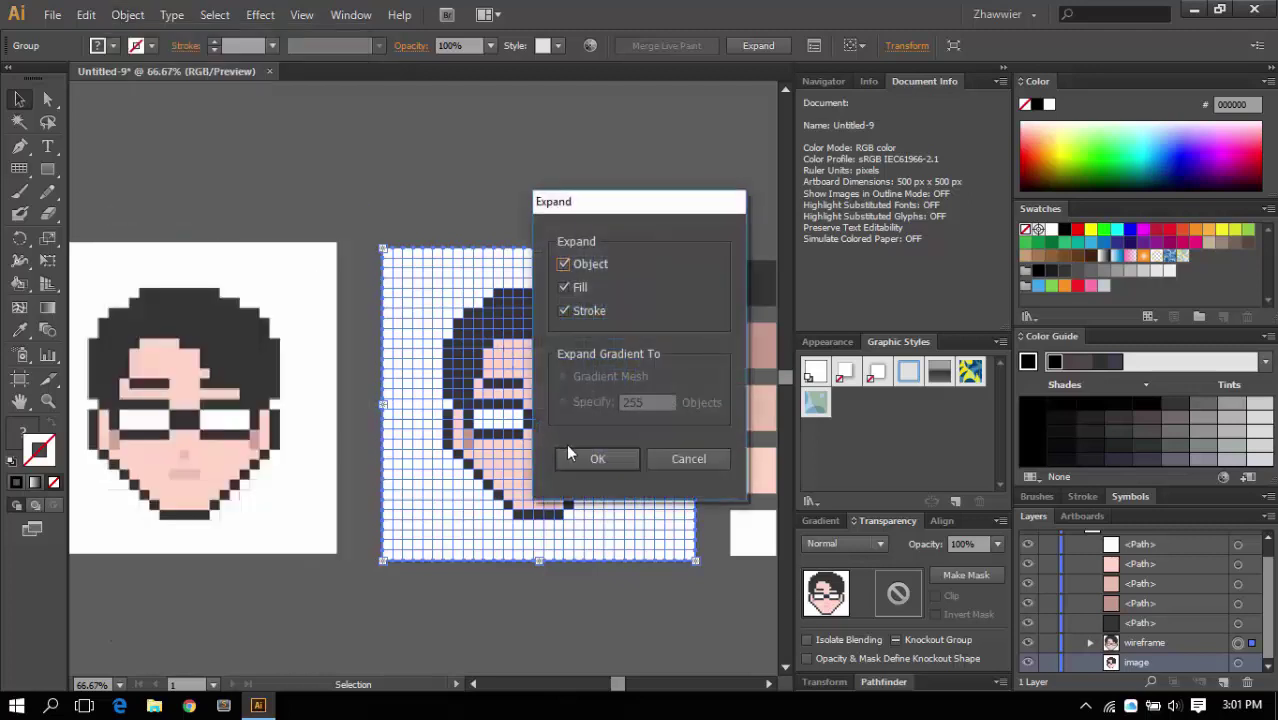
click(590, 458)
key(ctrl+shift+a)
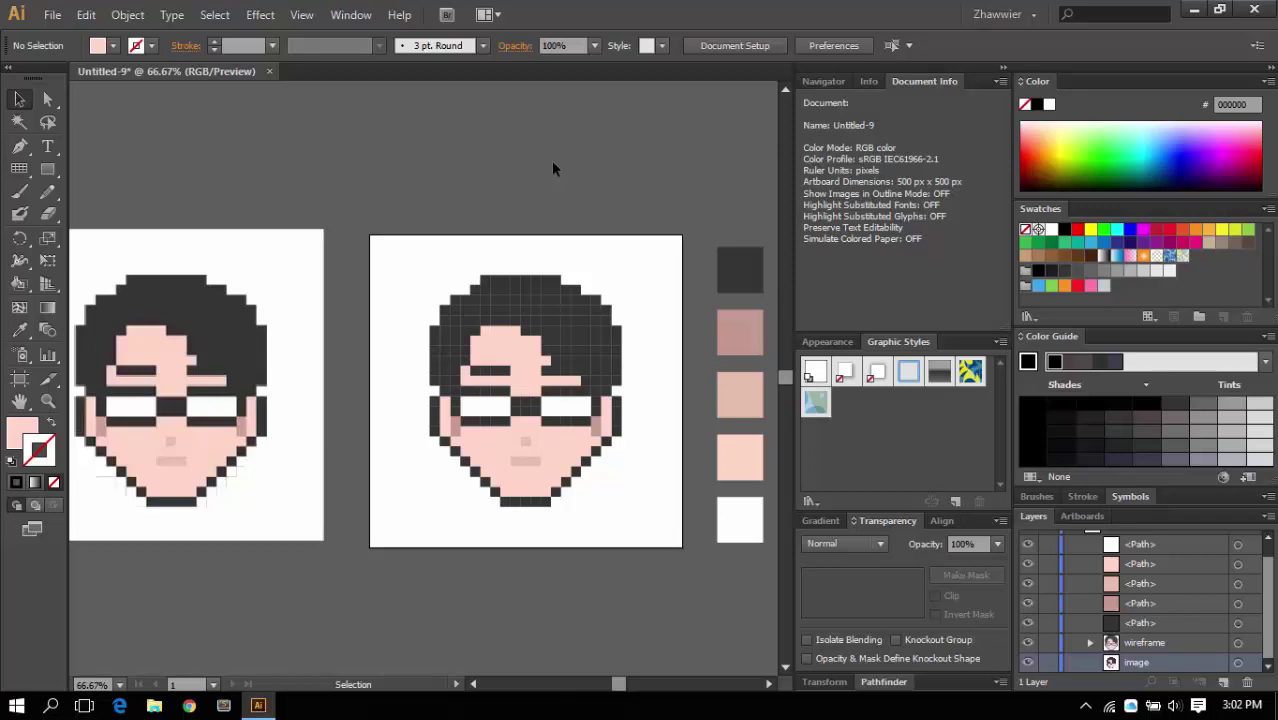
key(ctrl+plus)
key(ctrl+plus)
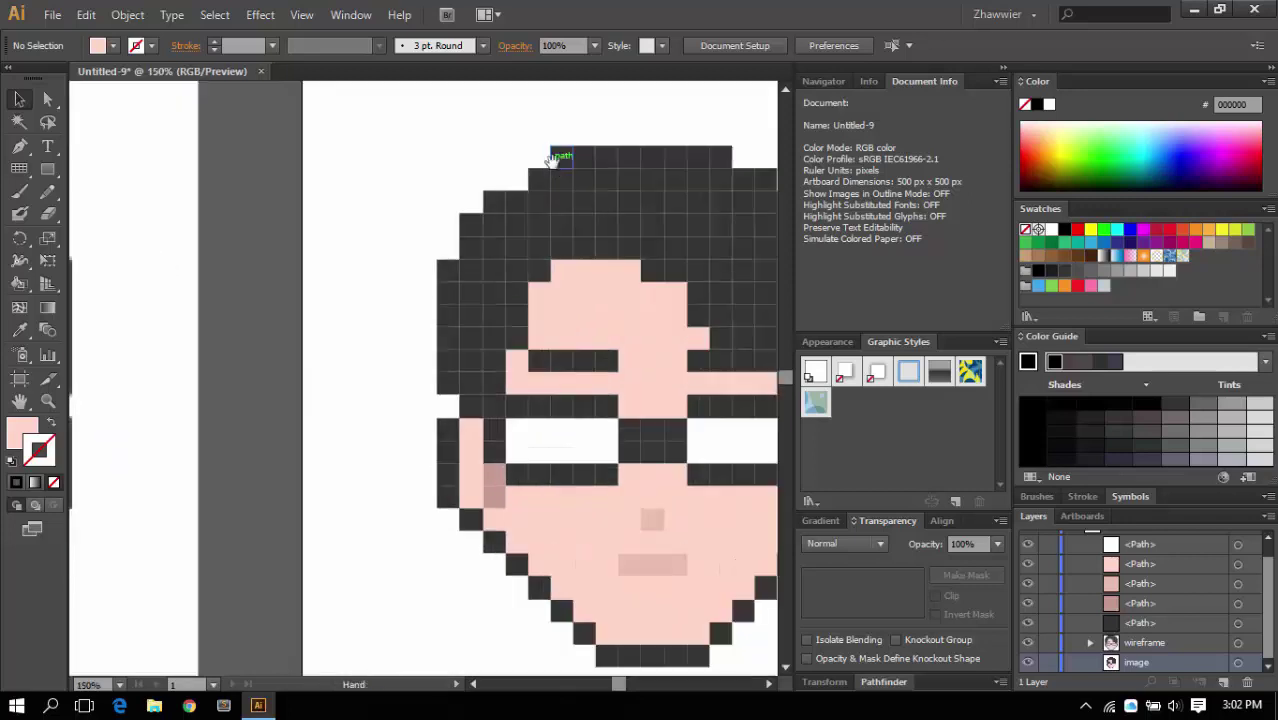
drag(550, 160, 422, 194)
drag(676, 188, 645, 176)
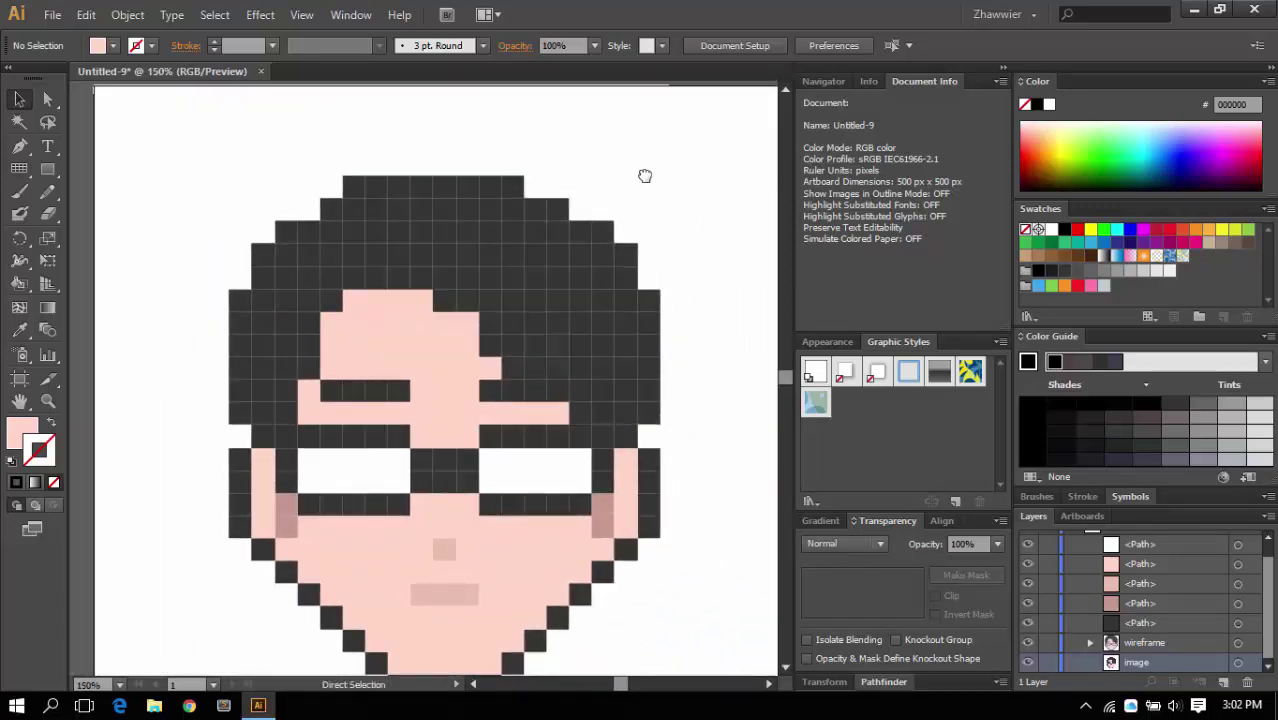
key(ctrl+plus)
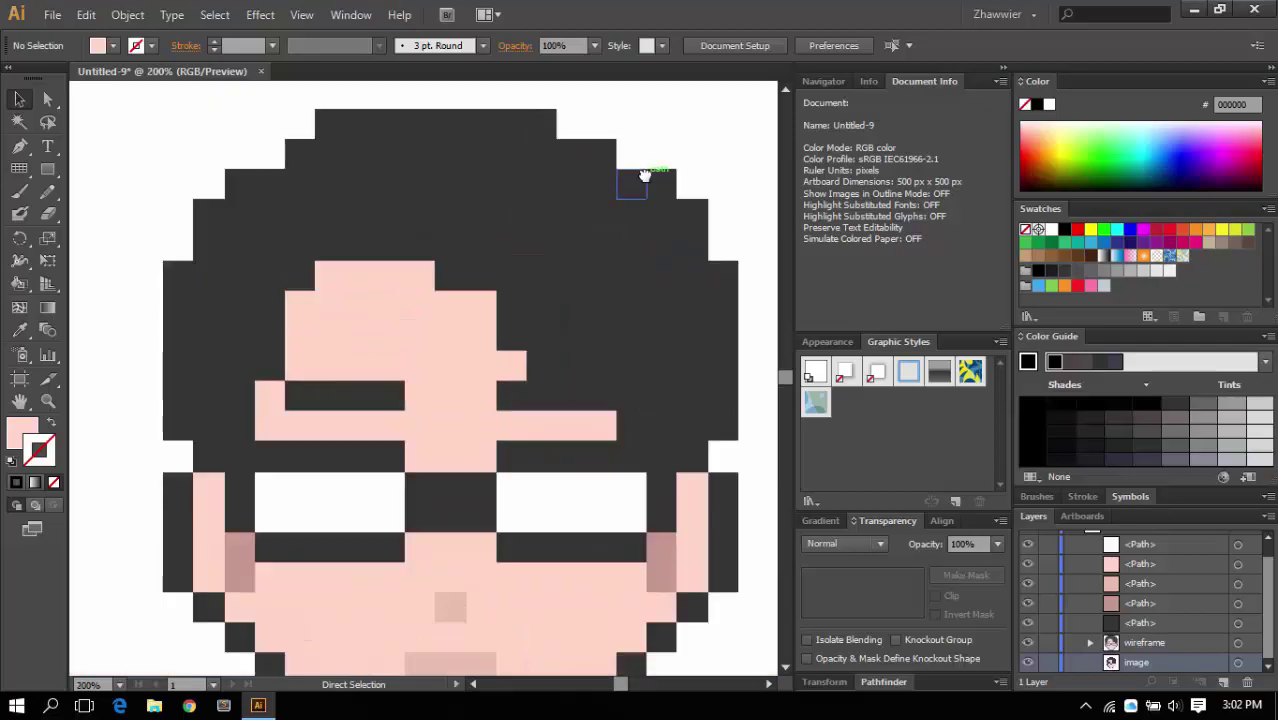